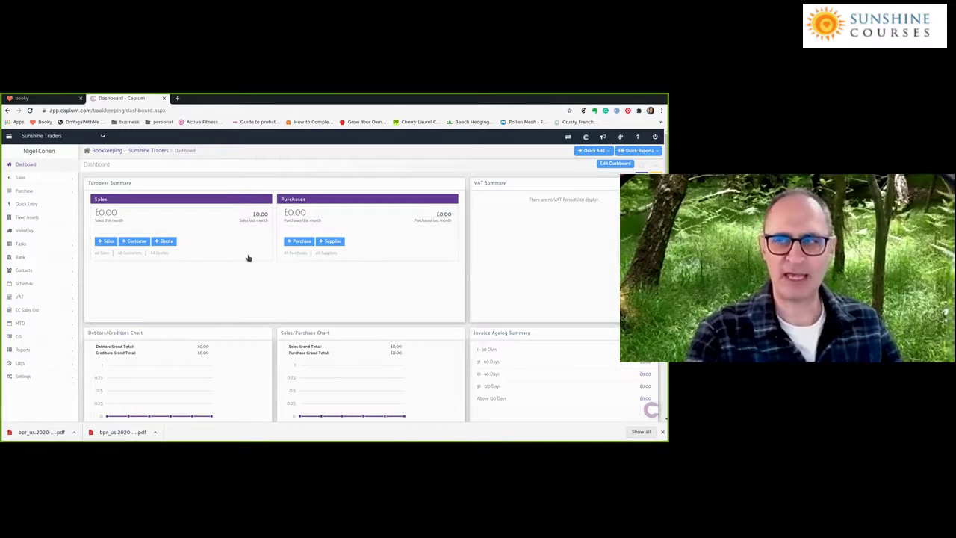
# - Open the Quick Reports list on the Sunshine Traders bookkeeping dashboard
pyautogui.click(636, 151)
# - Confirm the Profit & Loss shows £0.00, then start a new journal from Tasks > Journals
pyautogui.click(631, 163)
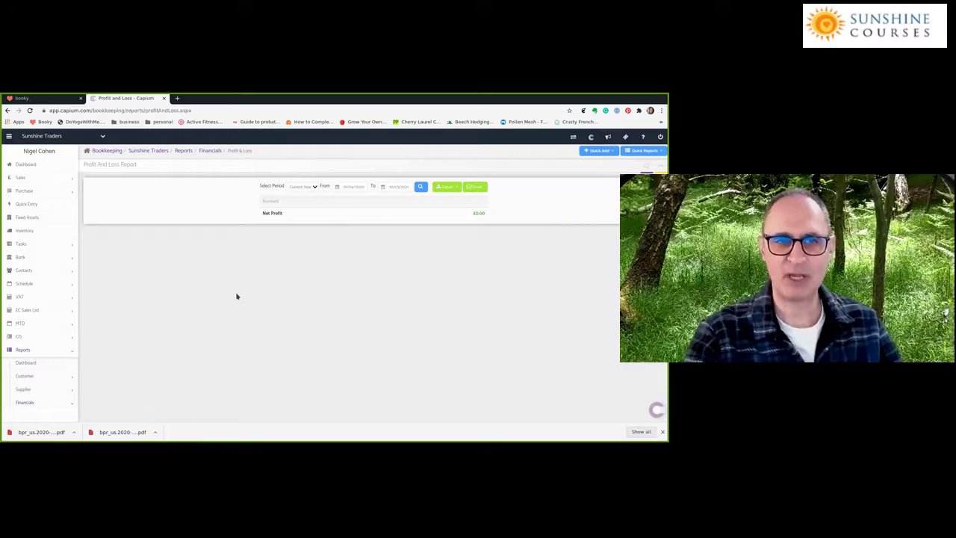
pyautogui.click(22, 244)
pyautogui.click(28, 257)
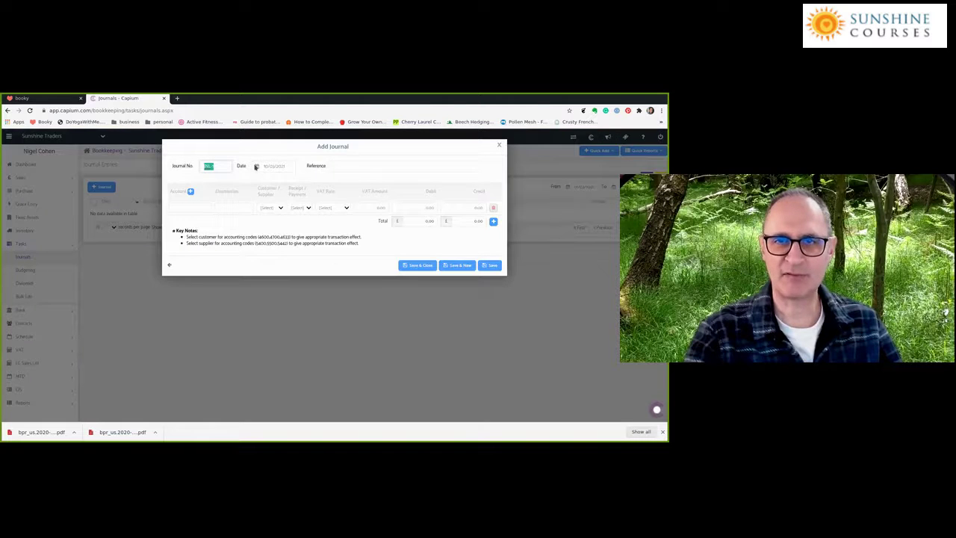
pyautogui.click(255, 167)
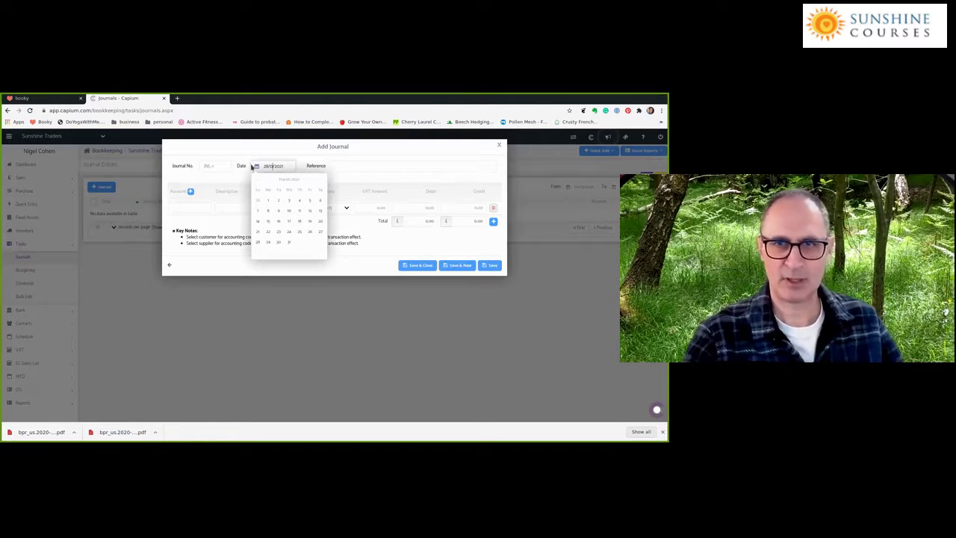
# - Date journal JNL-1 28/02/2021 with reference 'Accrual for Telephone charges in February'
pyautogui.click(349, 165)
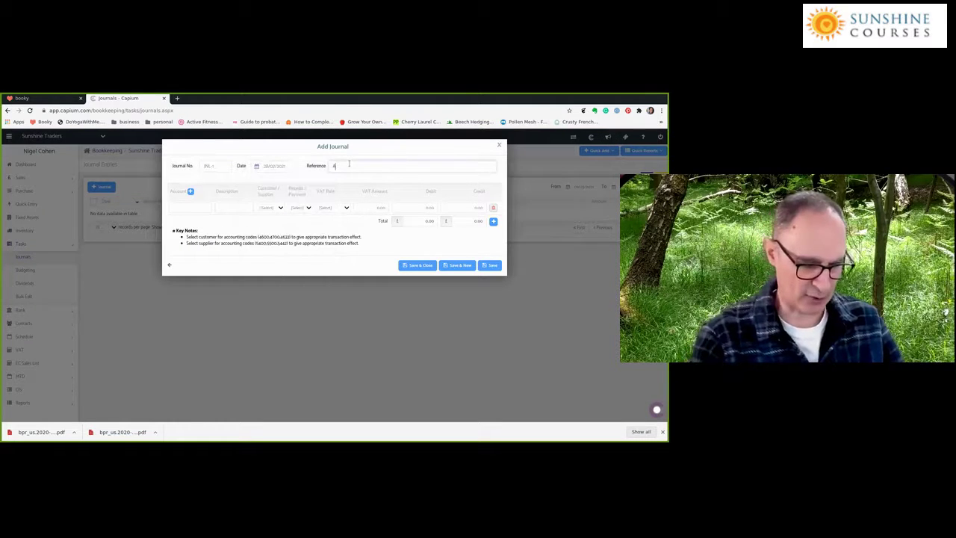
pyautogui.write('Accrual for')
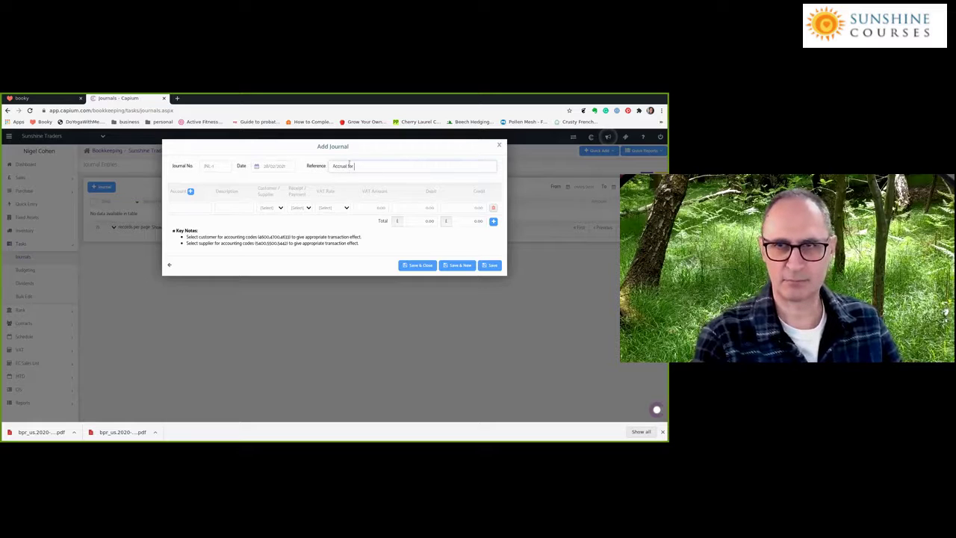
pyautogui.write(' Teleph')
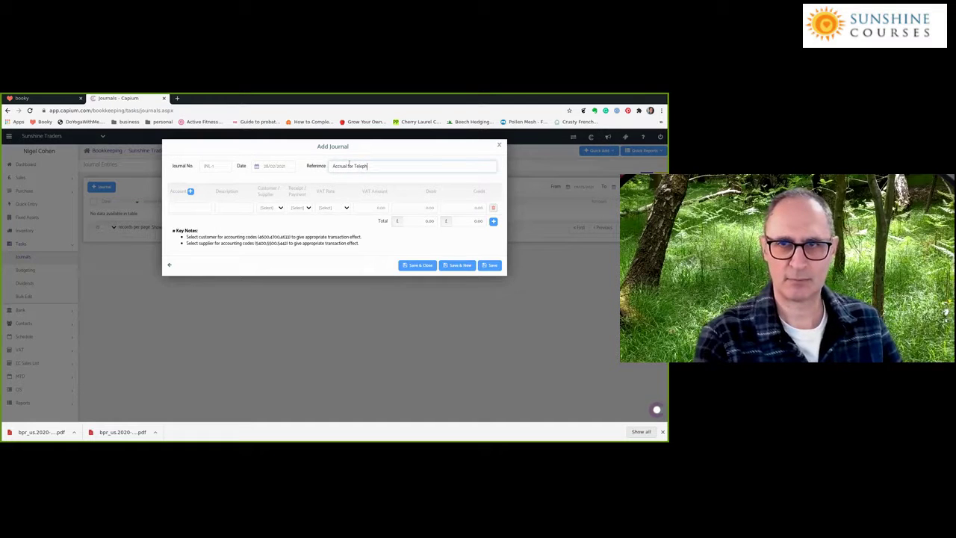
pyautogui.write('one charges')
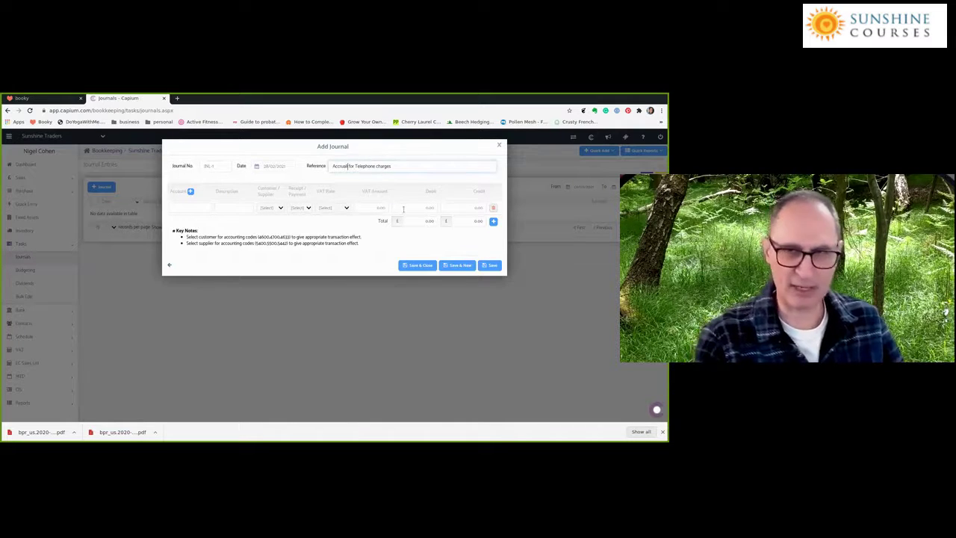
pyautogui.press('End')
pyautogui.write('in February')
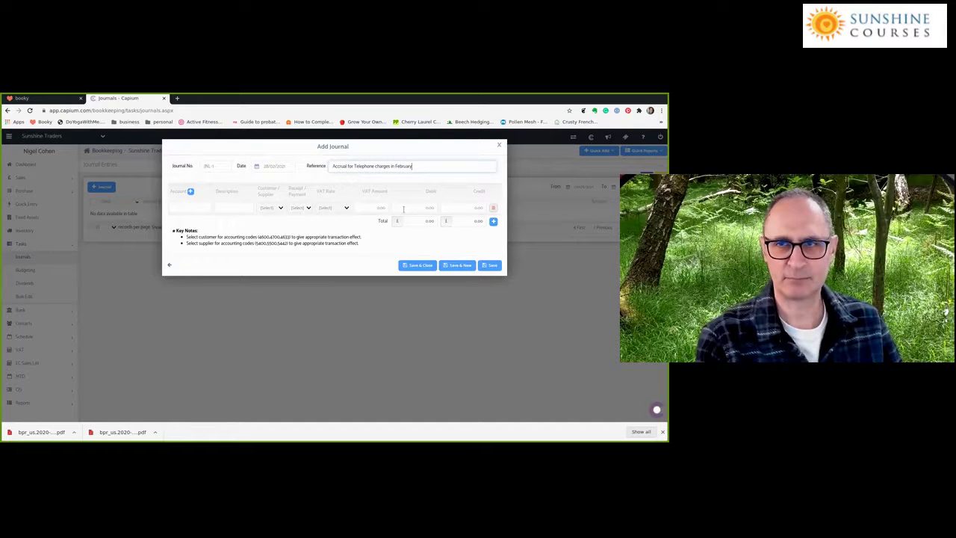
pyautogui.hotkey('ctrl', 'a')
pyautogui.click(188, 207)
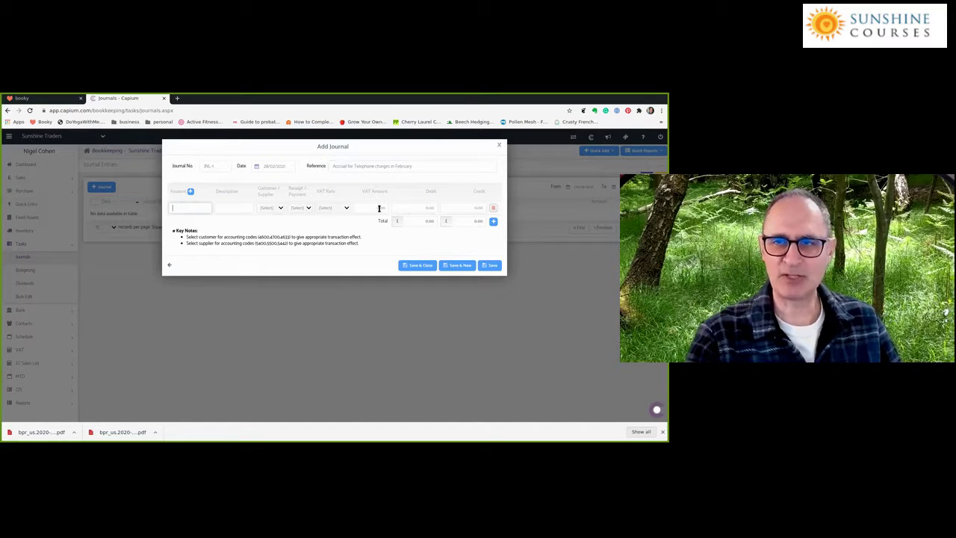
# - Enter line 1 as a 1,200.00 debit to 7577 Telephone, Fax & Internet with an accrual description
pyautogui.click(427, 207)
pyautogui.write('500')
pyautogui.click(181, 208)
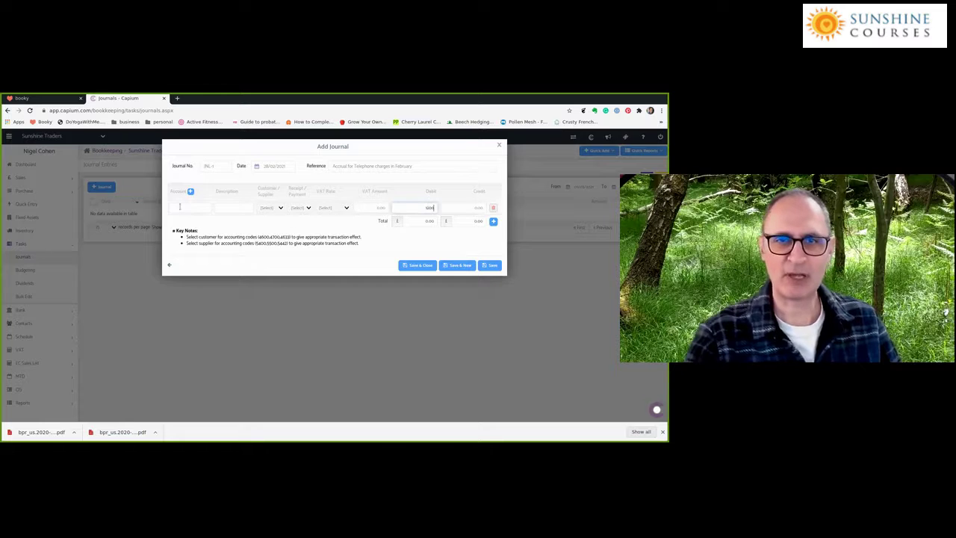
pyautogui.write('tel')
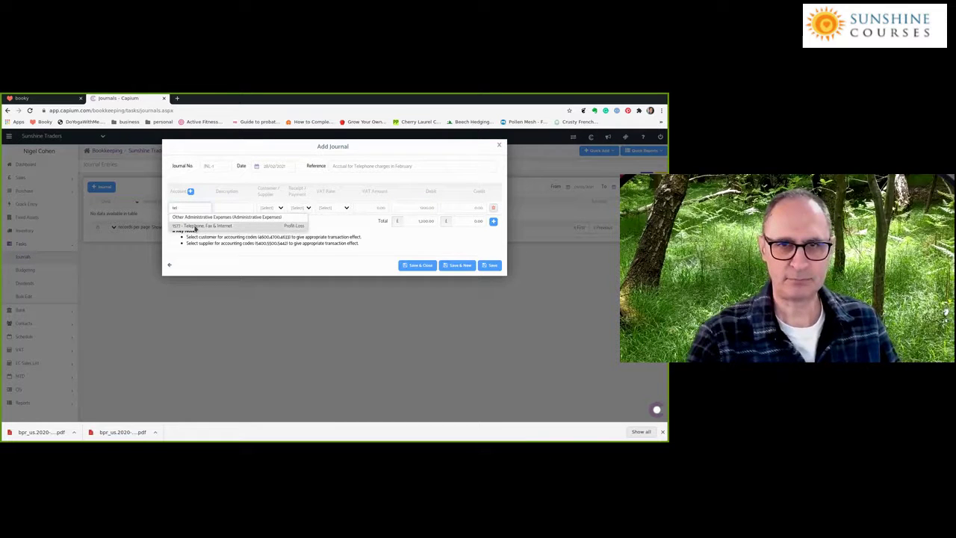
pyautogui.click(195, 226)
pyautogui.click(232, 209)
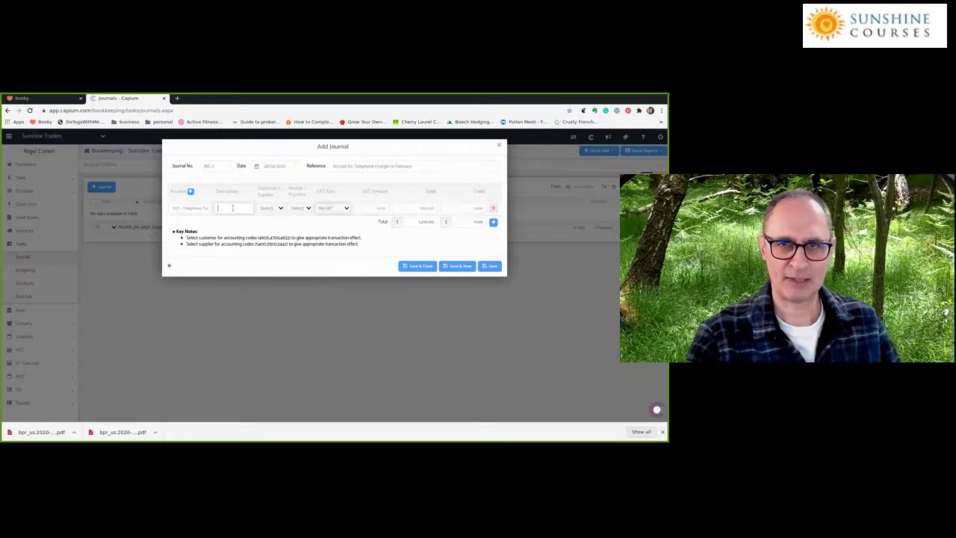
pyautogui.write('Telephone charges in February')
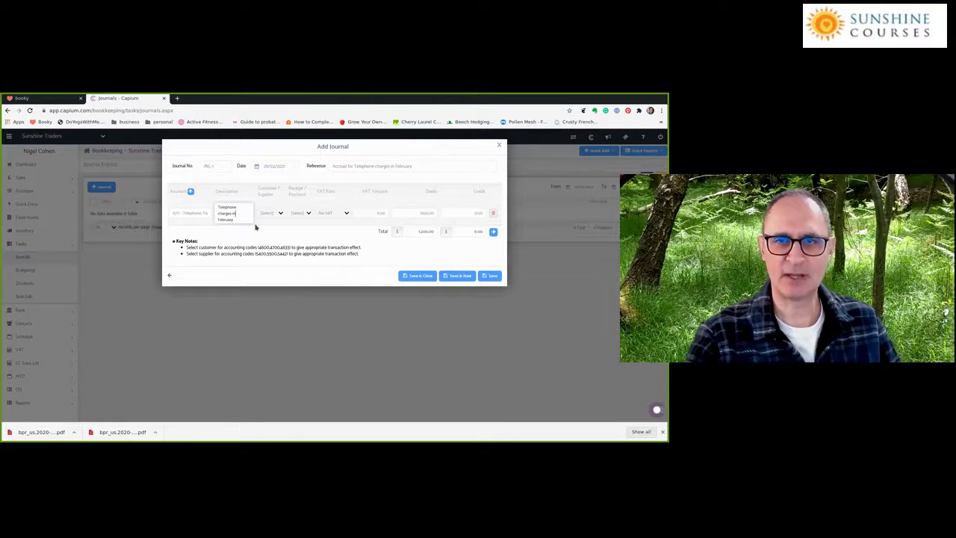
pyautogui.write('Accrual for')
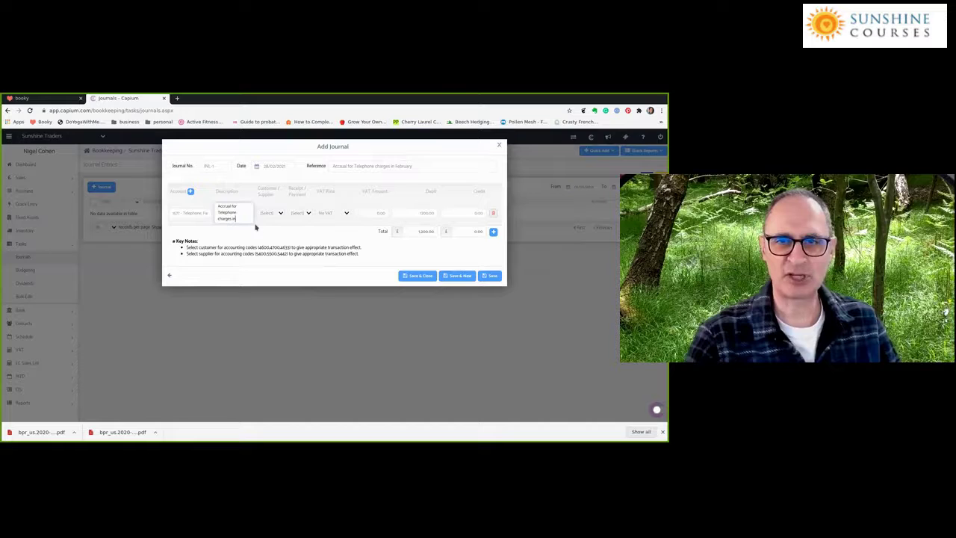
pyautogui.click(363, 214)
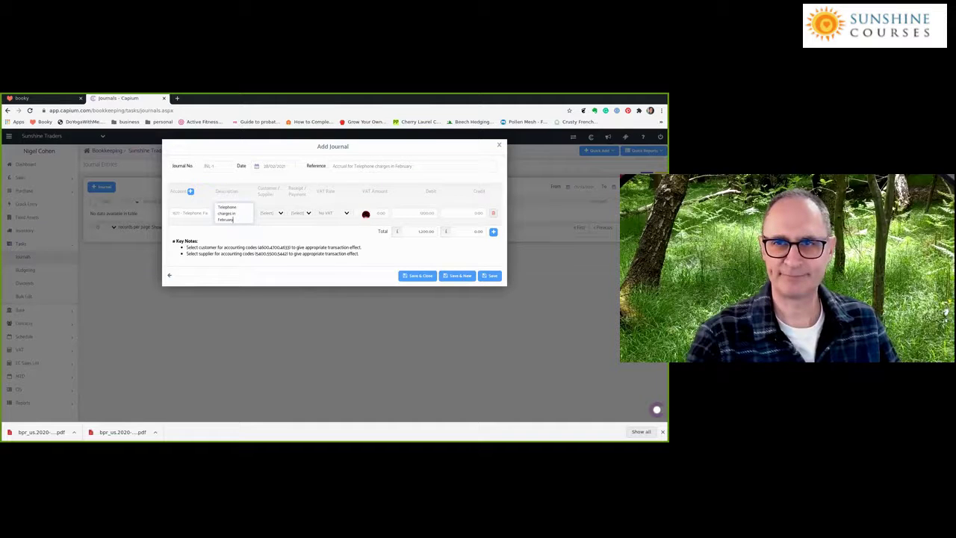
pyautogui.click(408, 211)
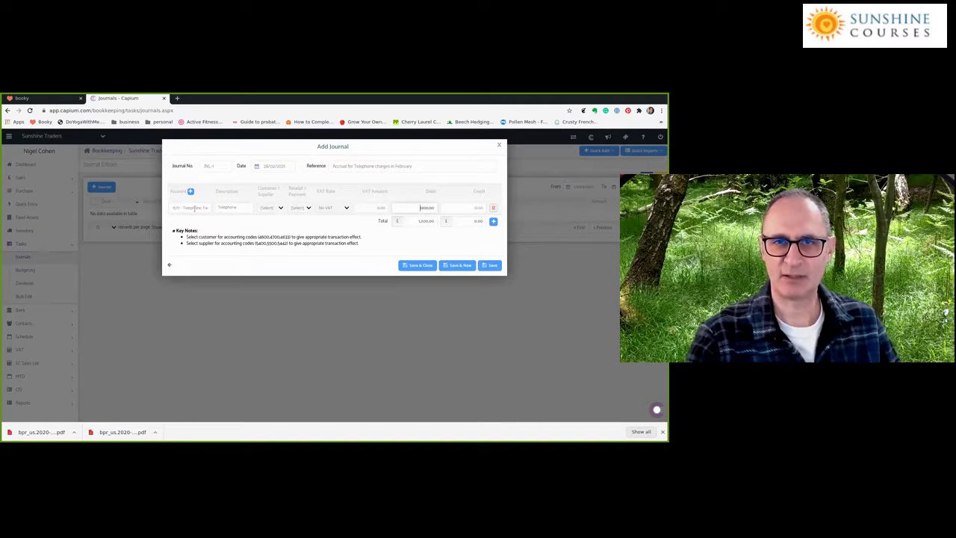
# - Add line 2 as a 1,200.00 credit to 5440 Accrued Expenses, described as Telephone
pyautogui.click(493, 221)
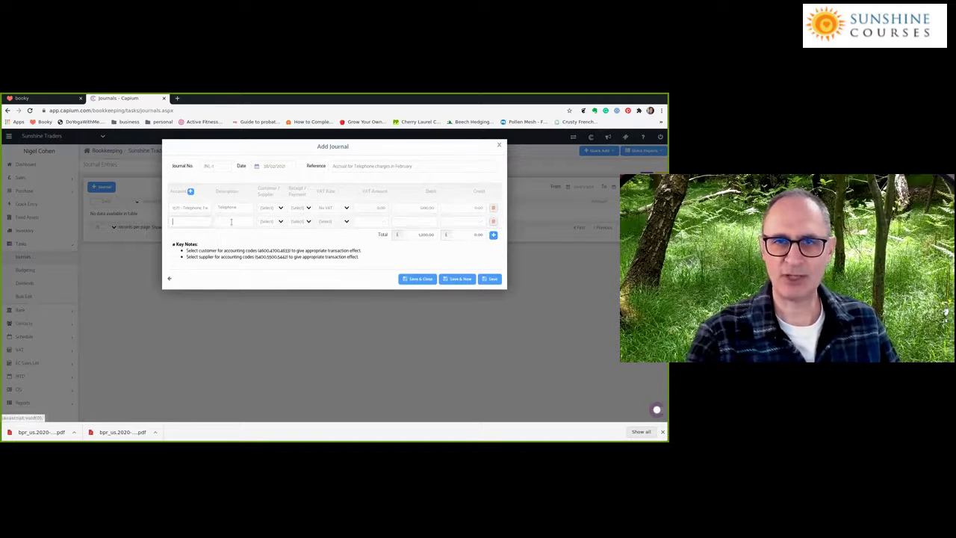
pyautogui.click(464, 220)
pyautogui.write('12')
pyautogui.click(192, 222)
pyautogui.write('Accrual')
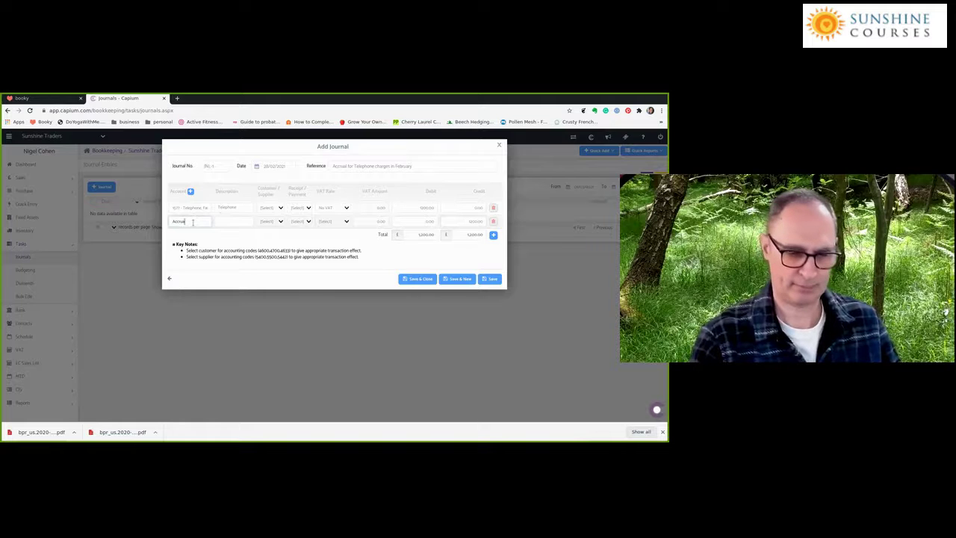
pyautogui.press('BackSpace')
pyautogui.press('BackSpace')
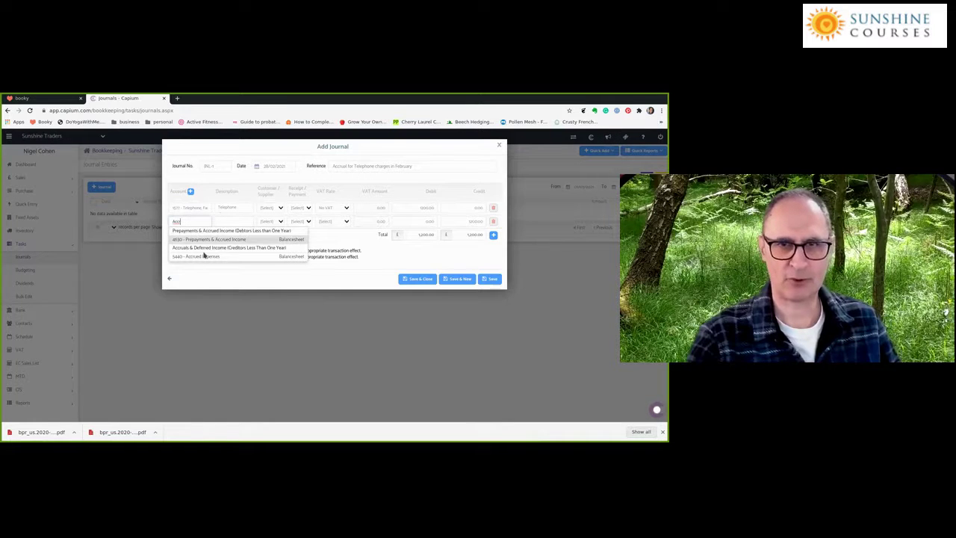
pyautogui.click(204, 255)
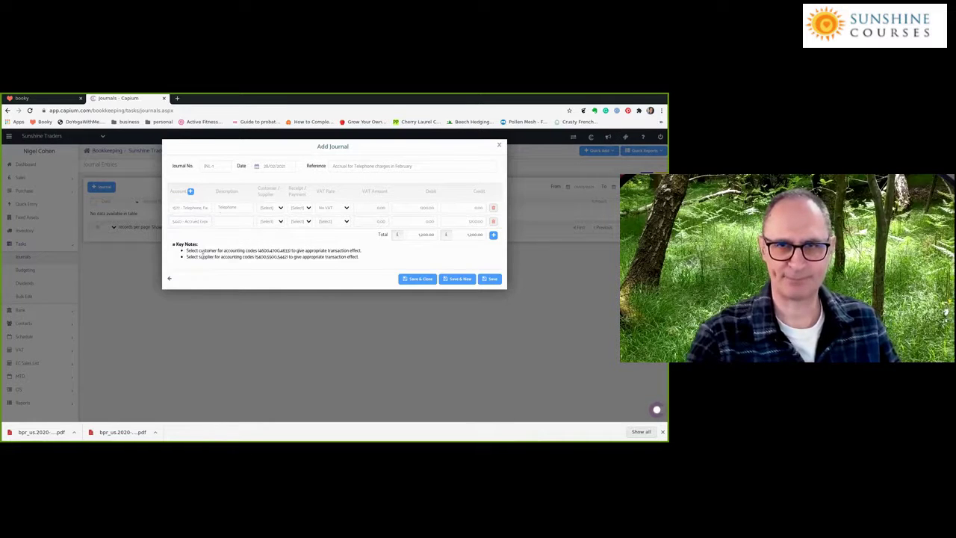
pyautogui.click(227, 221)
pyautogui.click(239, 245)
pyautogui.click(429, 221)
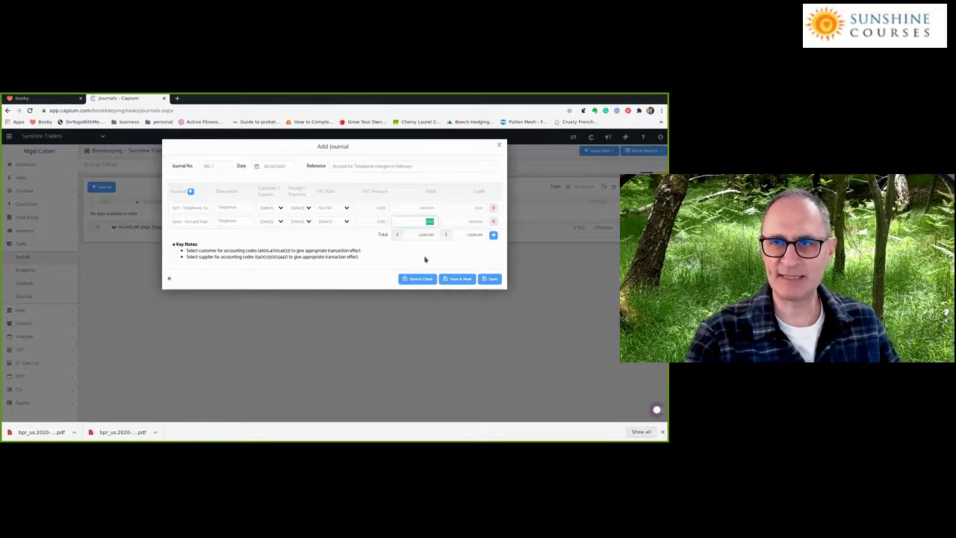
pyautogui.click(493, 281)
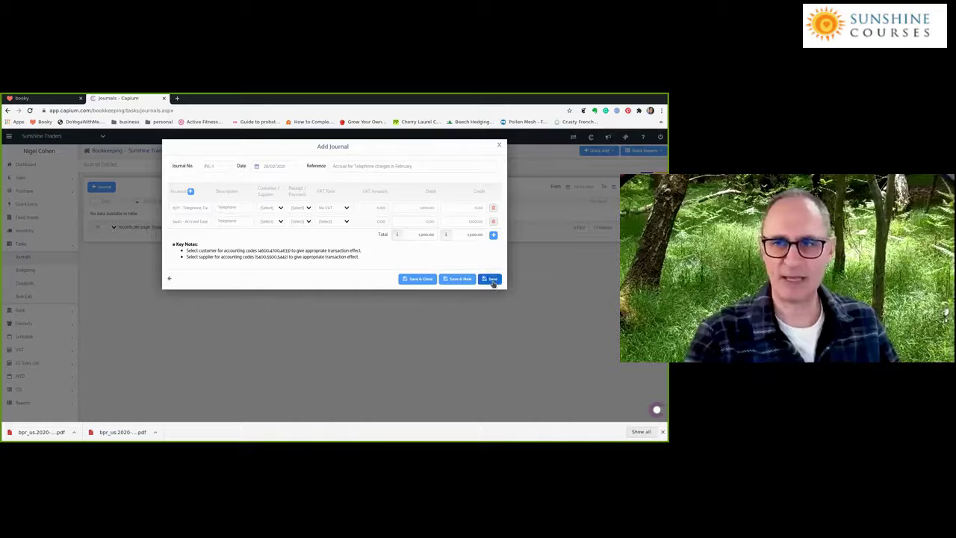
# - Save the accrual journal and run the Profit & Loss to 28/02/2021, showing £1,200.00 telephone costs
pyautogui.click(432, 279)
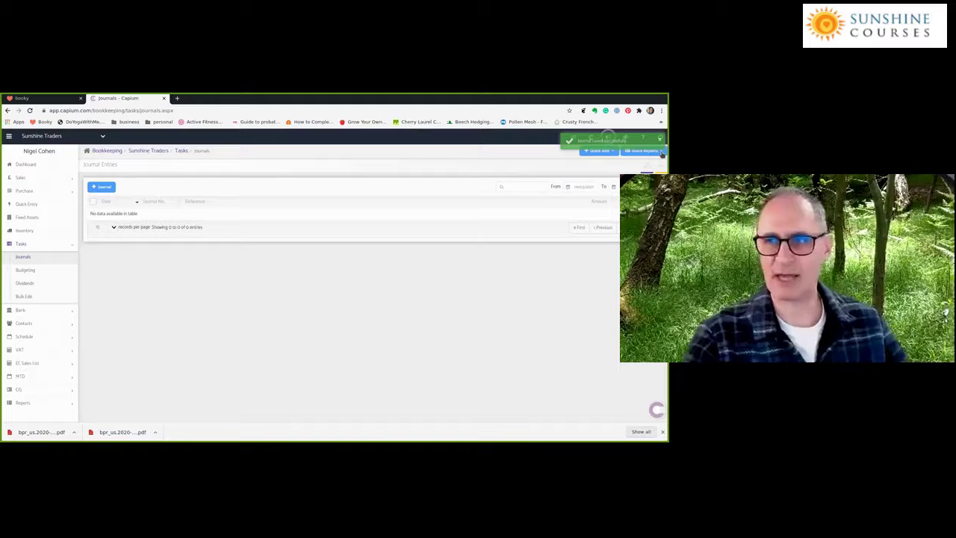
pyautogui.click(644, 151)
pyautogui.click(638, 163)
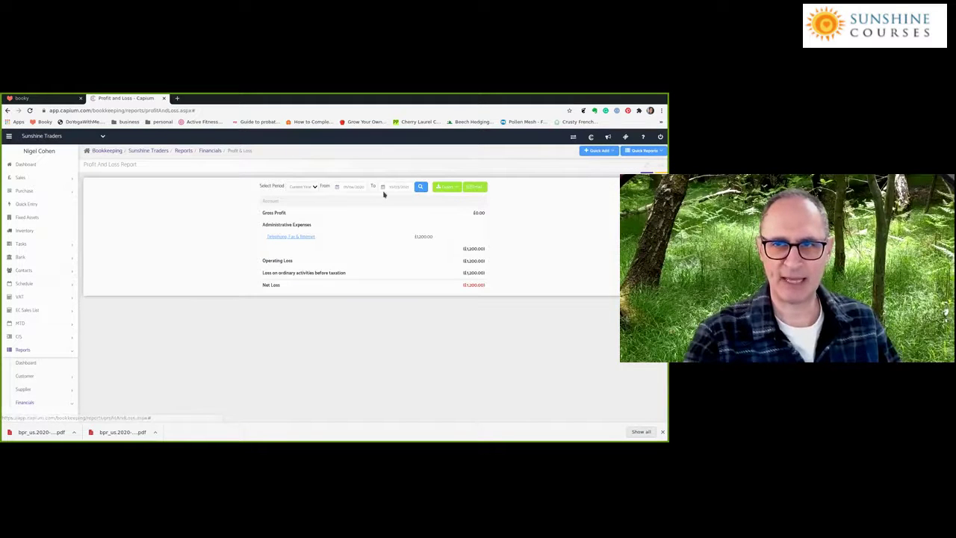
pyautogui.click(394, 186)
pyautogui.click(384, 200)
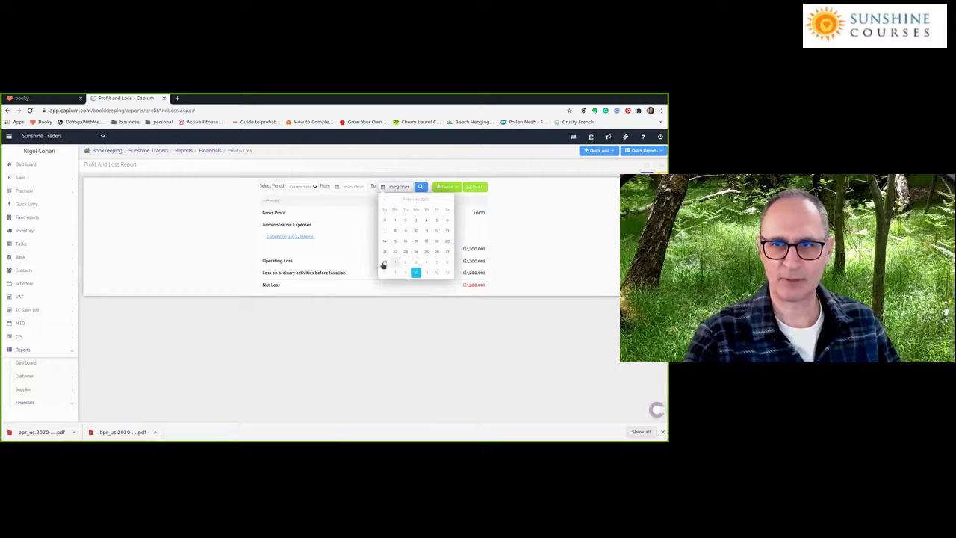
pyautogui.click(385, 261)
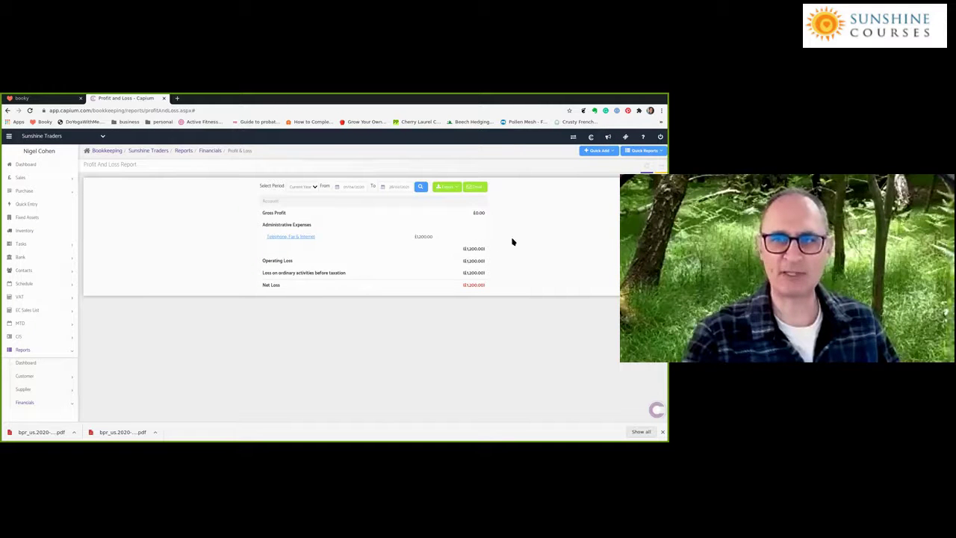
pyautogui.click(647, 152)
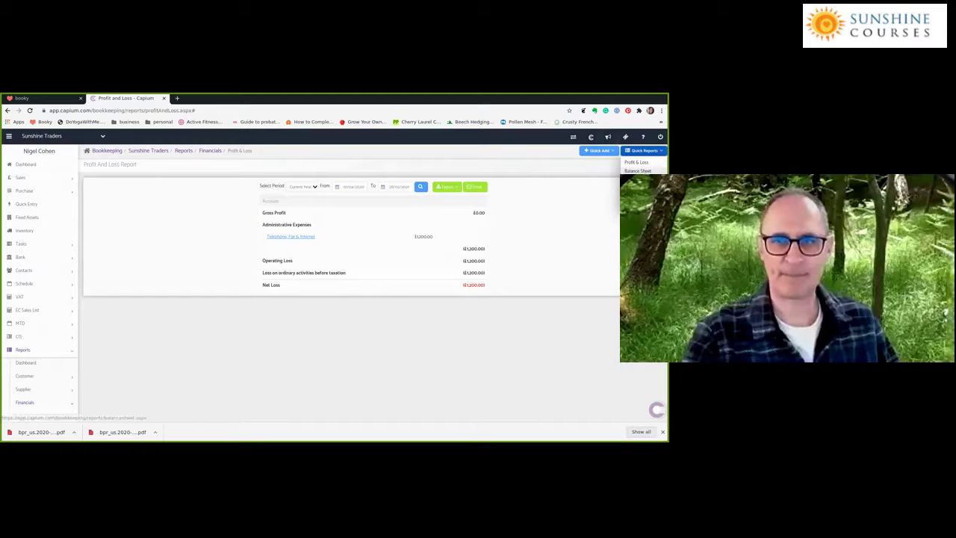
# - Open the Balance Sheet showing £1,200 accrued expenses and a £1,200 net loss
pyautogui.click(642, 171)
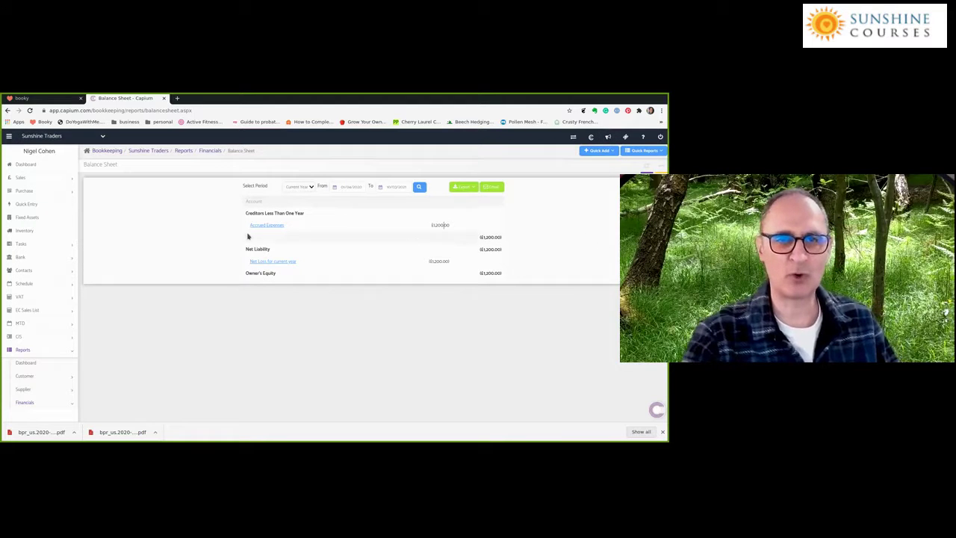
# - Start a new purchase invoice with Lighter Supplies as the supplier
pyautogui.click(26, 192)
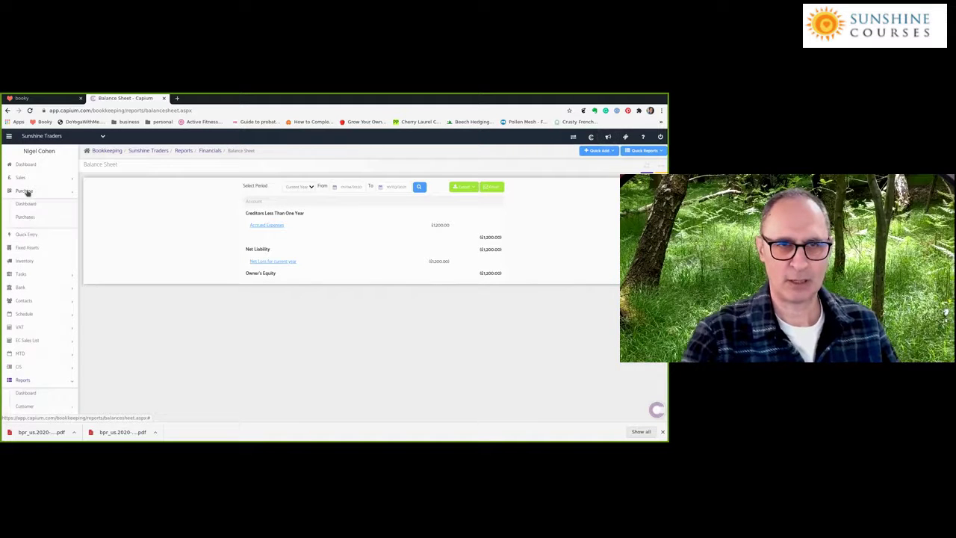
pyautogui.click(26, 217)
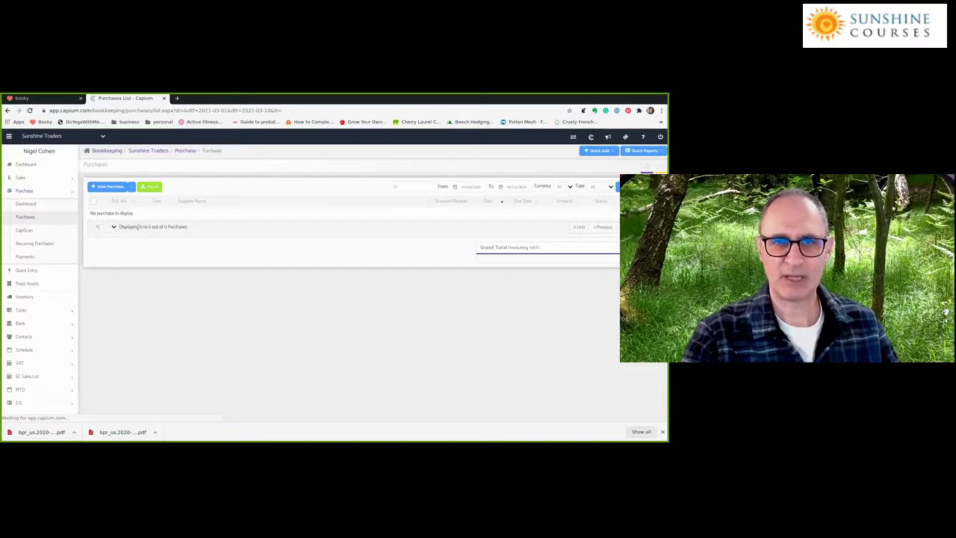
pyautogui.click(110, 187)
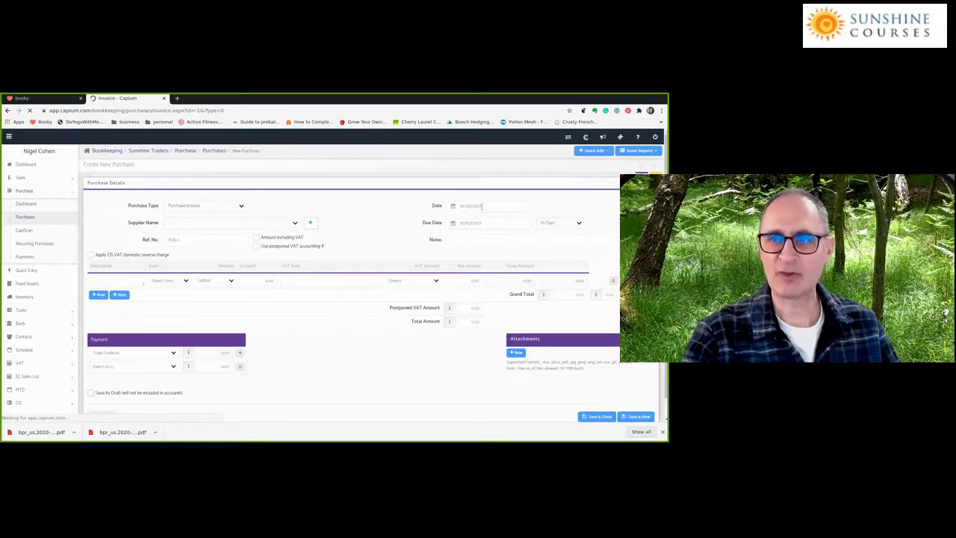
pyautogui.click(224, 226)
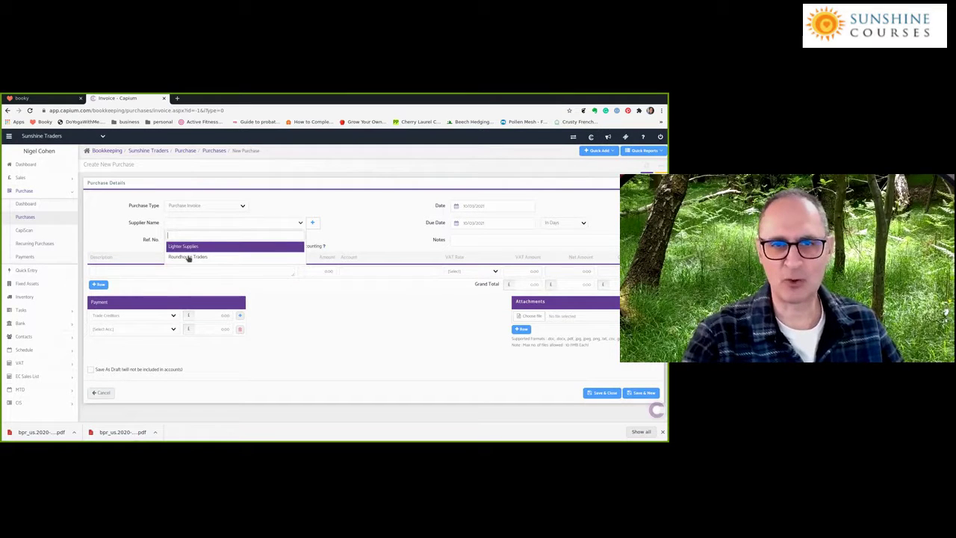
pyautogui.click(380, 229)
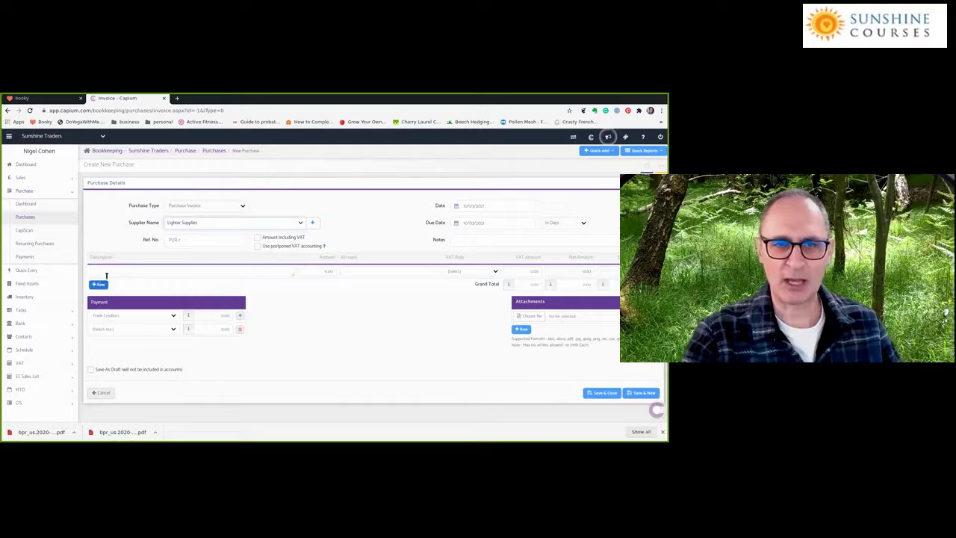
# - Describe the line as 'Telephone charges for February' and enter a reference number
pyautogui.click(168, 270)
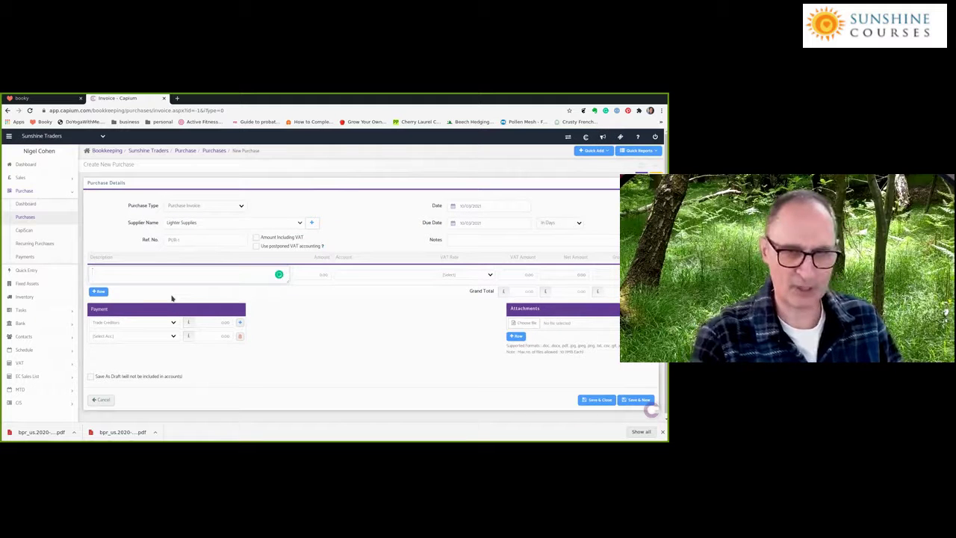
pyautogui.write('Telephone')
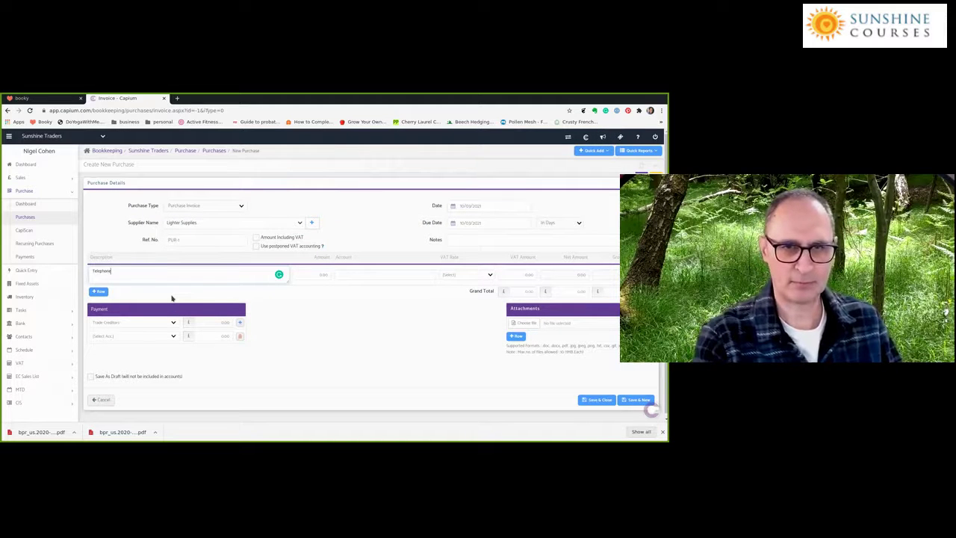
pyautogui.write(' charges for february')
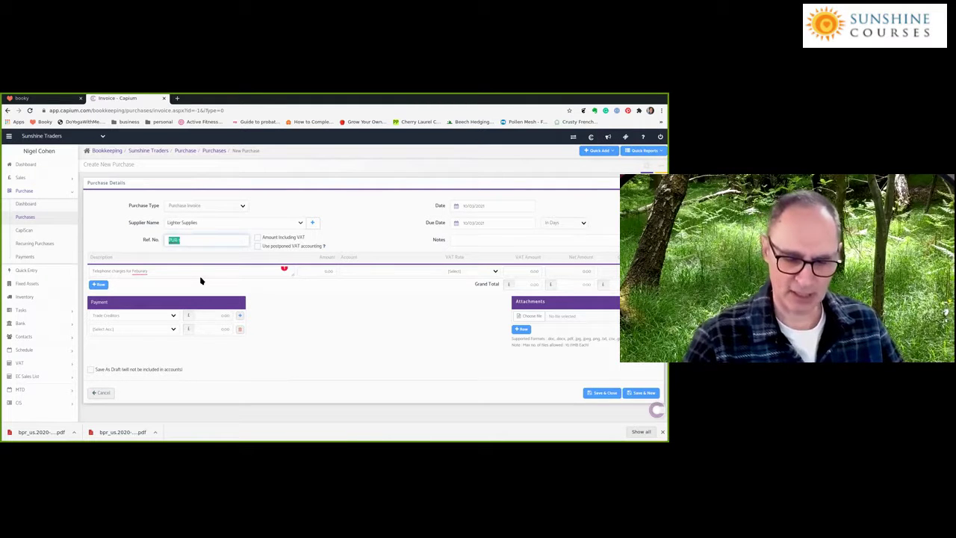
pyautogui.write('2103')
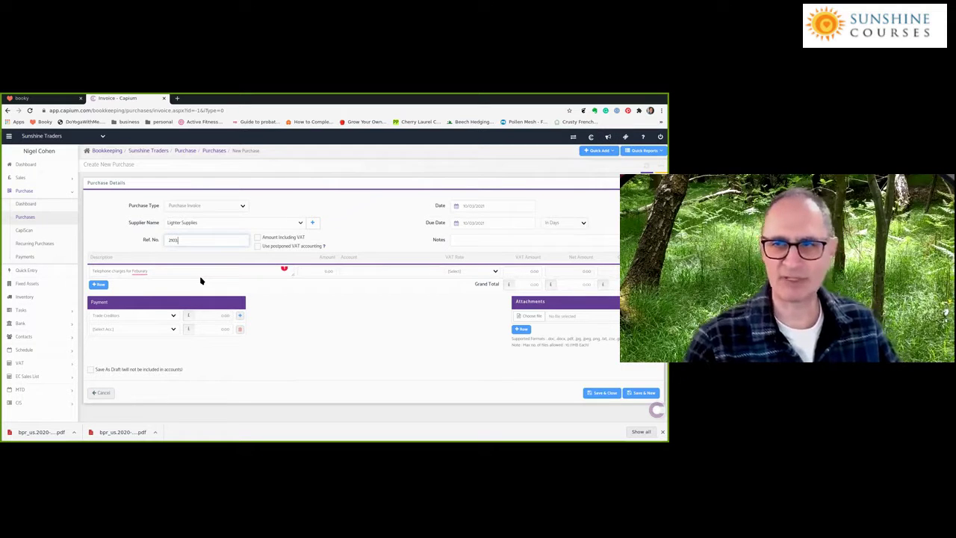
pyautogui.write('/')
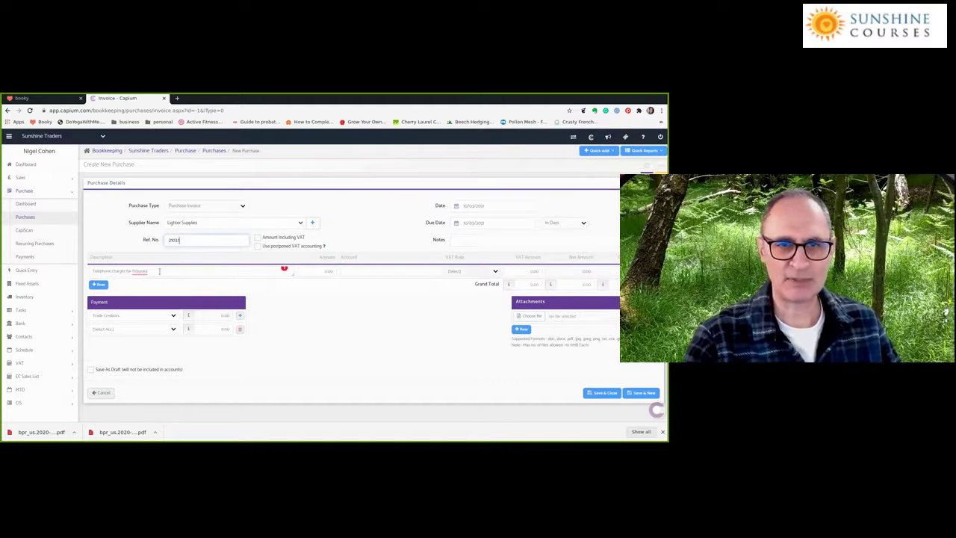
# - Set the line to £1,300 against 7577 Telephone, Fax & Internet, paid from the Bank Account
pyautogui.click(328, 272)
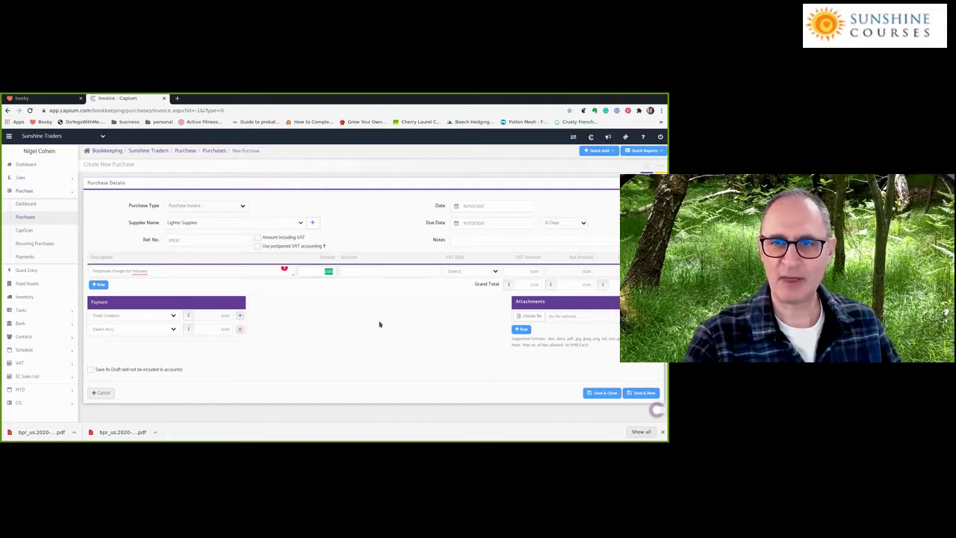
pyautogui.press('BackSpace')
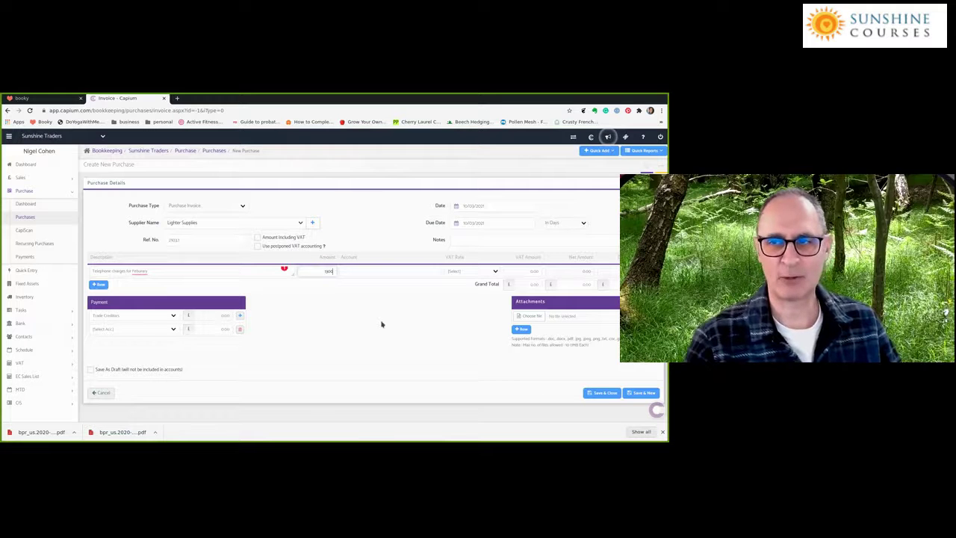
pyautogui.click(389, 274)
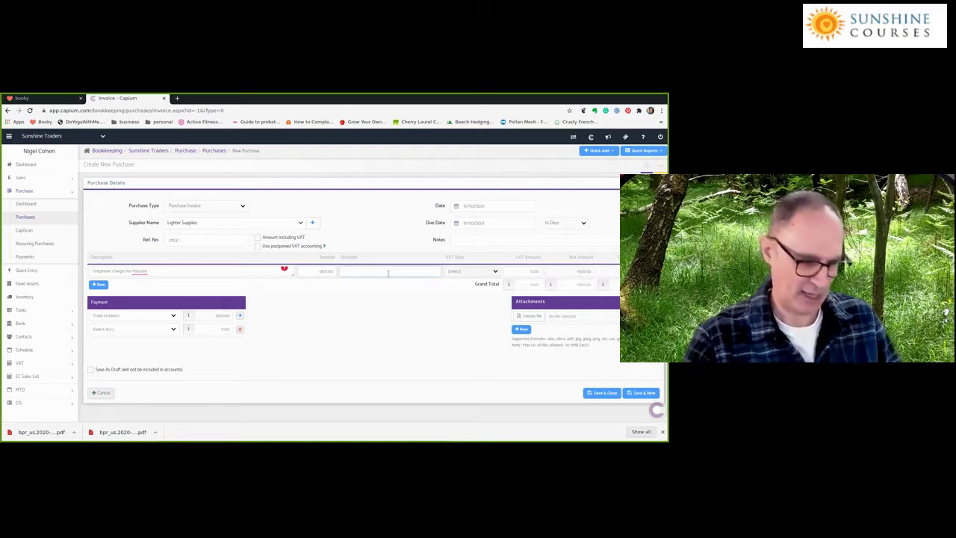
pyautogui.write('Tele')
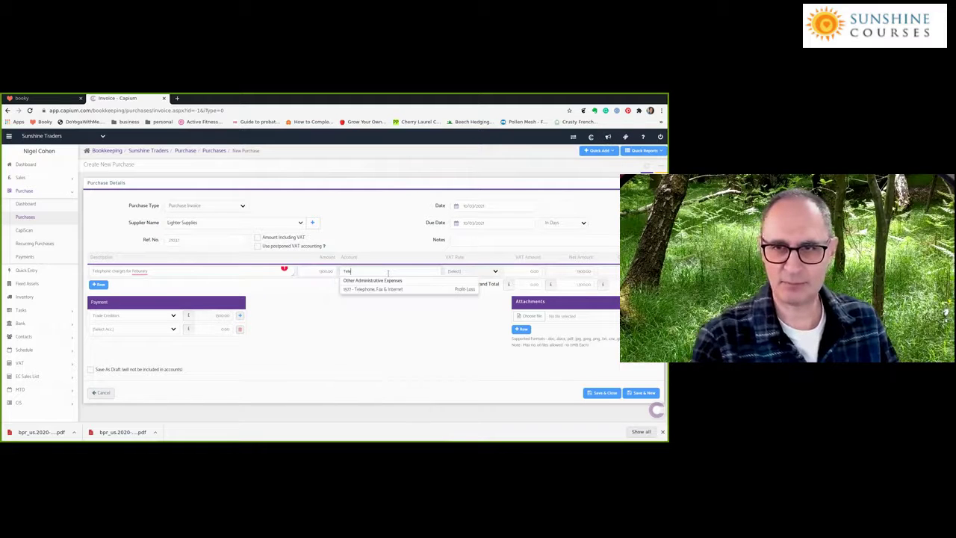
pyautogui.click(373, 289)
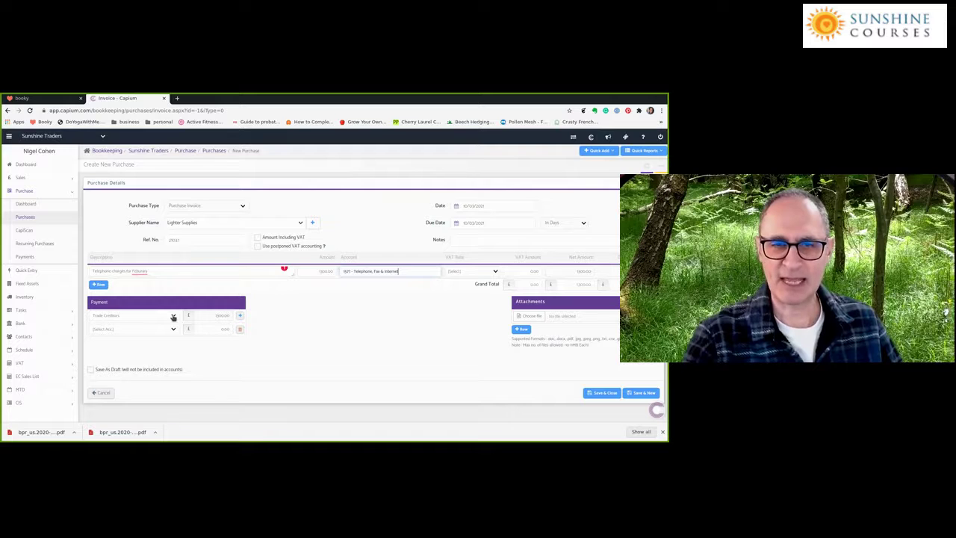
pyautogui.click(139, 317)
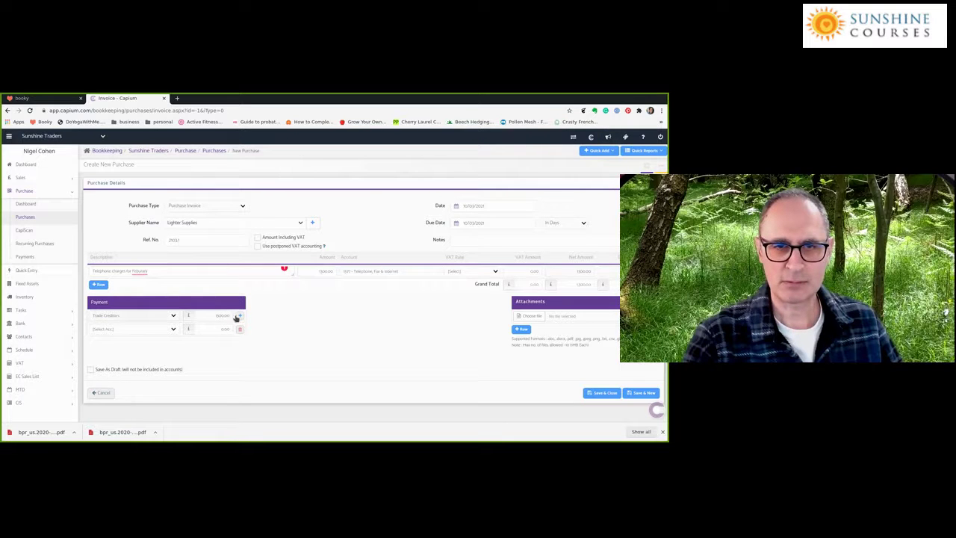
pyautogui.click(129, 331)
pyautogui.click(115, 351)
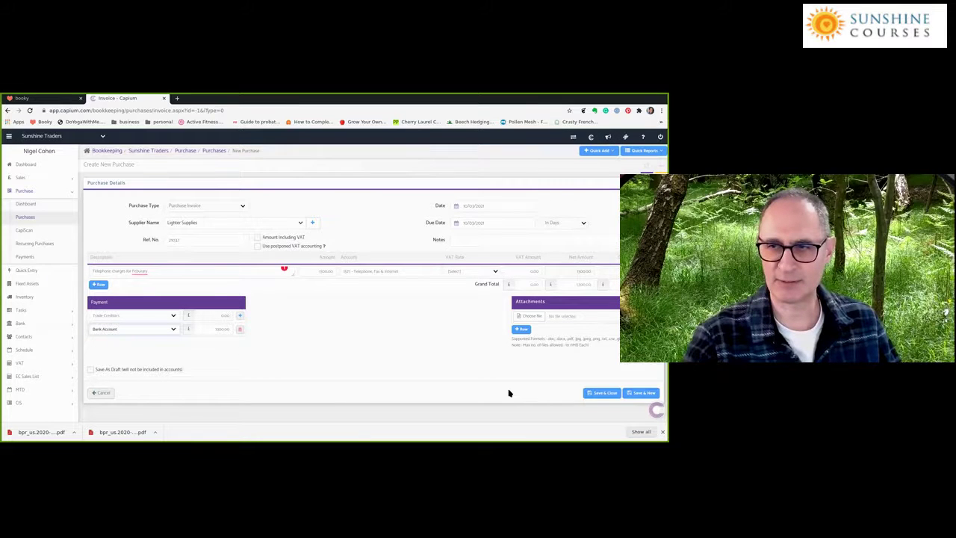
pyautogui.click(605, 394)
# - Set the line's VAT rate to Exempt and save and close the purchase invoice
pyautogui.click(483, 271)
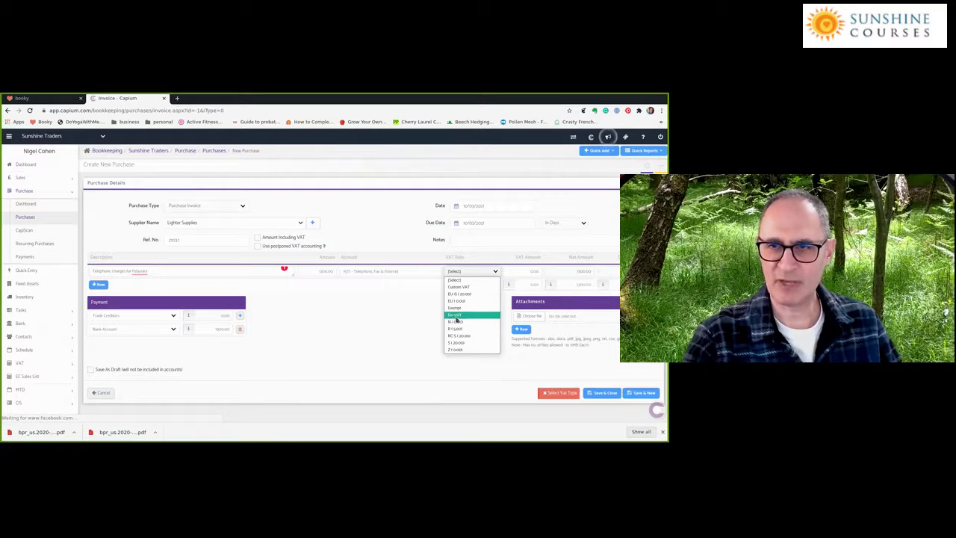
pyautogui.click(456, 309)
pyautogui.click(465, 272)
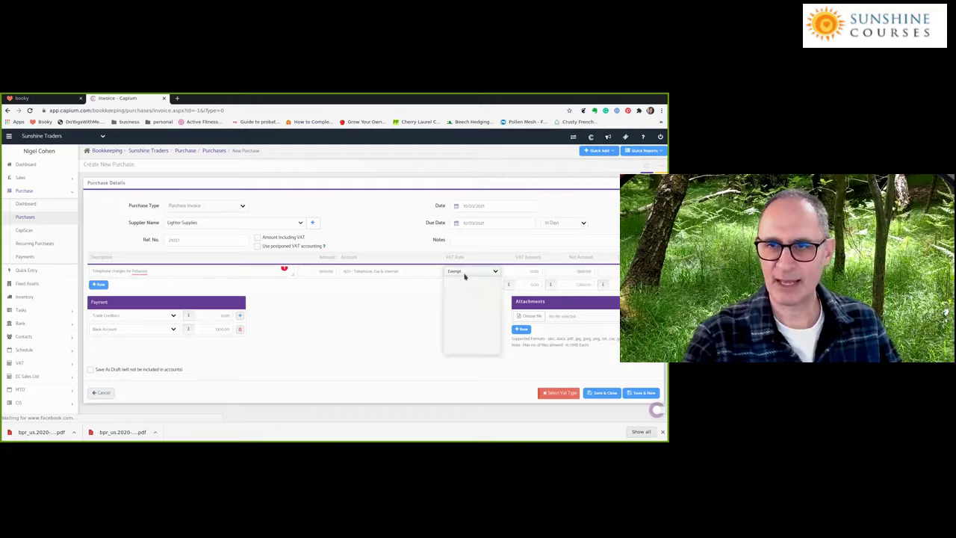
pyautogui.click(465, 275)
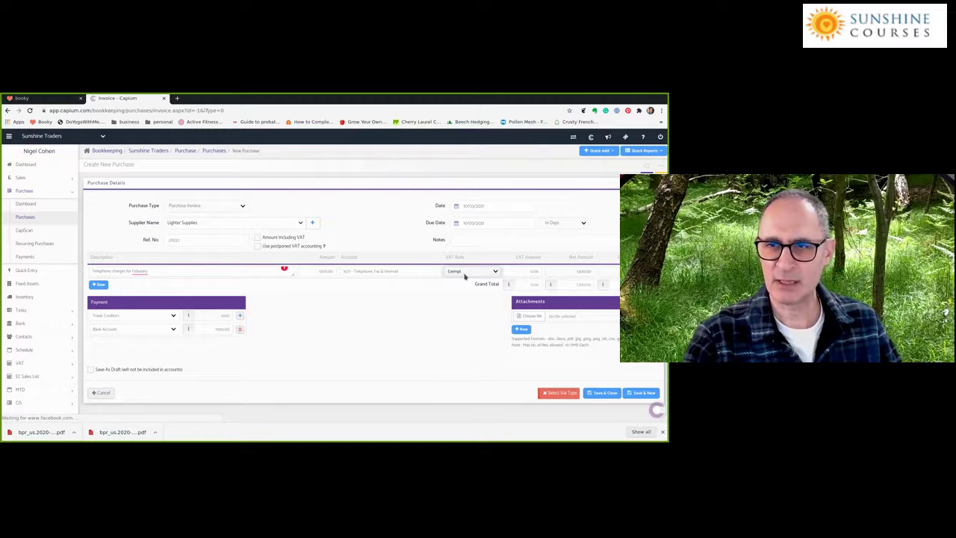
pyautogui.click(607, 394)
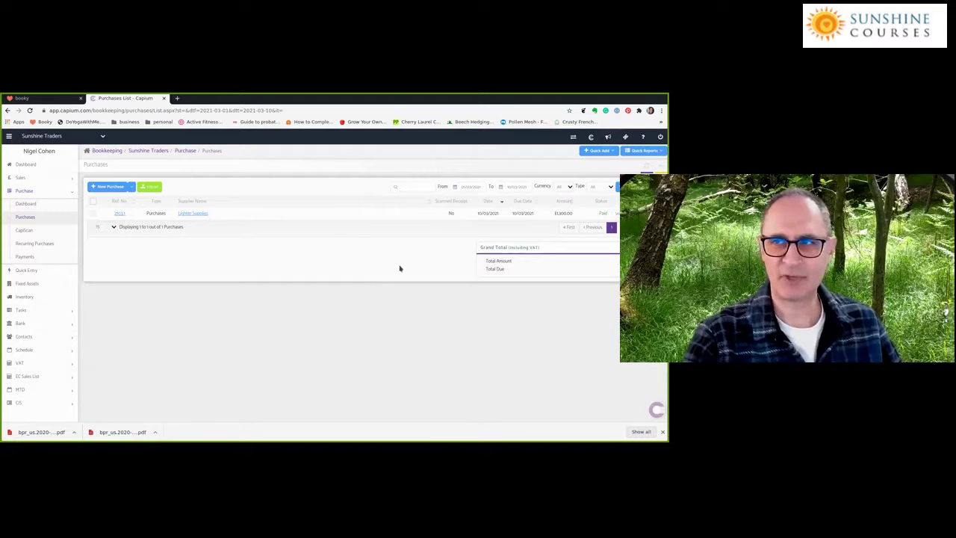
# - Run the Profit & Loss for the current month, showing only £1,300 of telephone costs
pyautogui.click(636, 151)
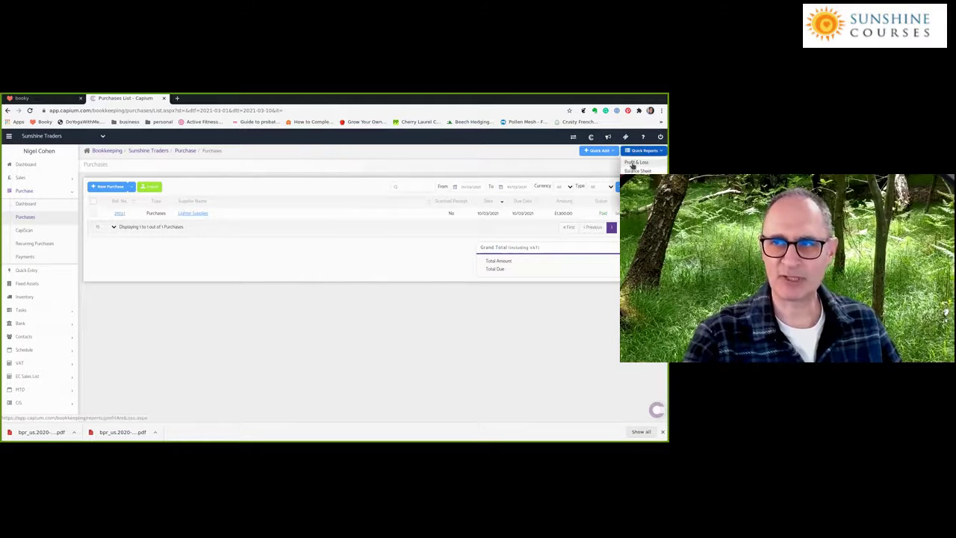
pyautogui.click(636, 163)
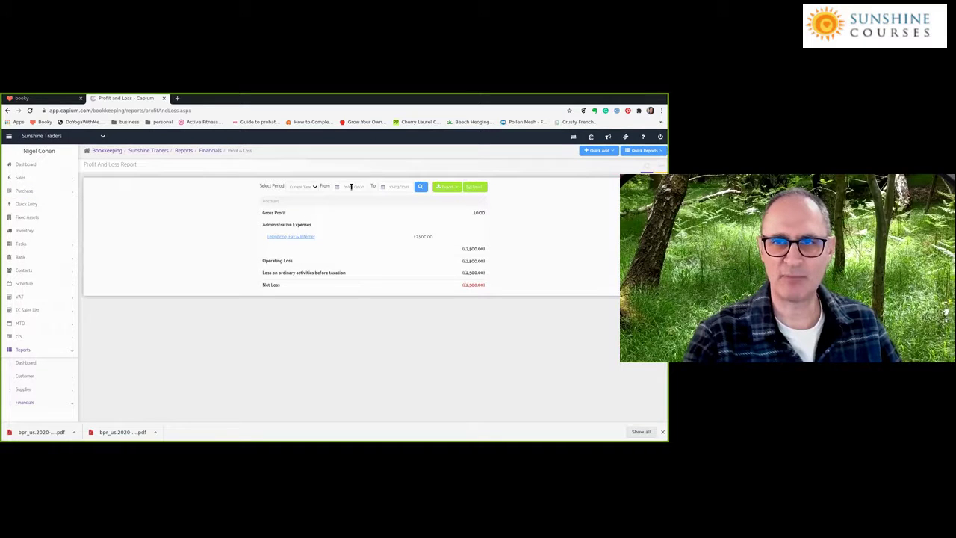
pyautogui.click(421, 187)
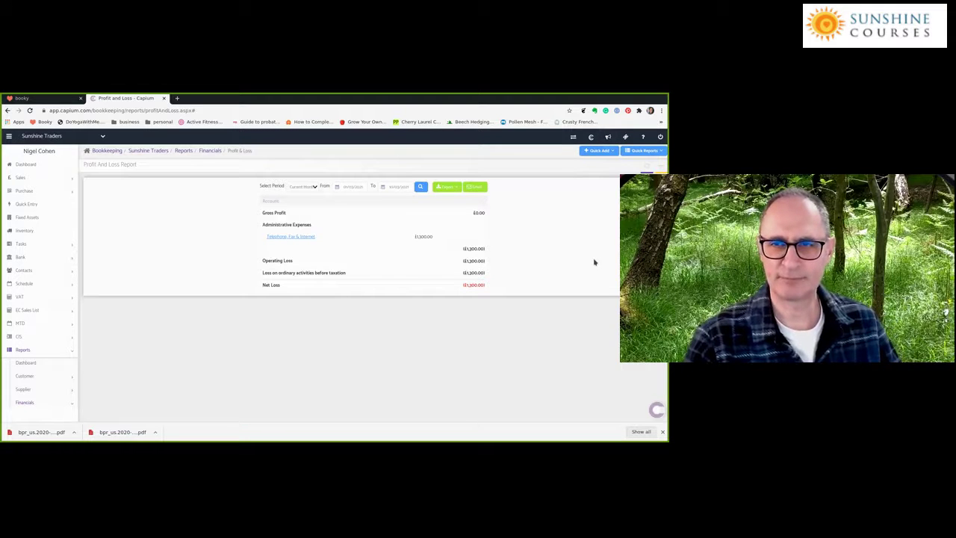
pyautogui.click(644, 150)
# - Bring up the Balance Sheet showing £1,200.00 accrued expenses against a £2,500.00 net loss
pyautogui.click(638, 171)
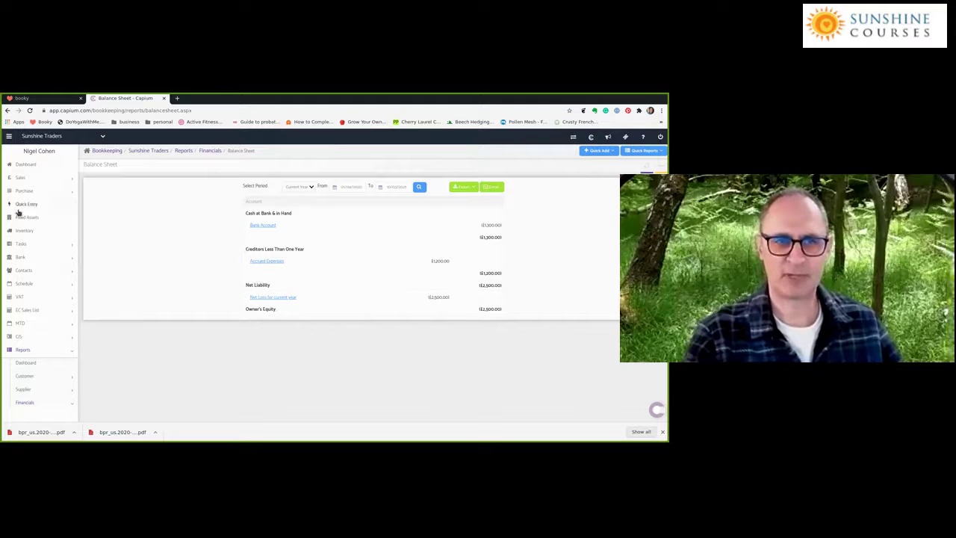
# - Create new journal JNL-2 dated 10/03/2021 with reference 'Reverse February Accrual'
pyautogui.click(21, 244)
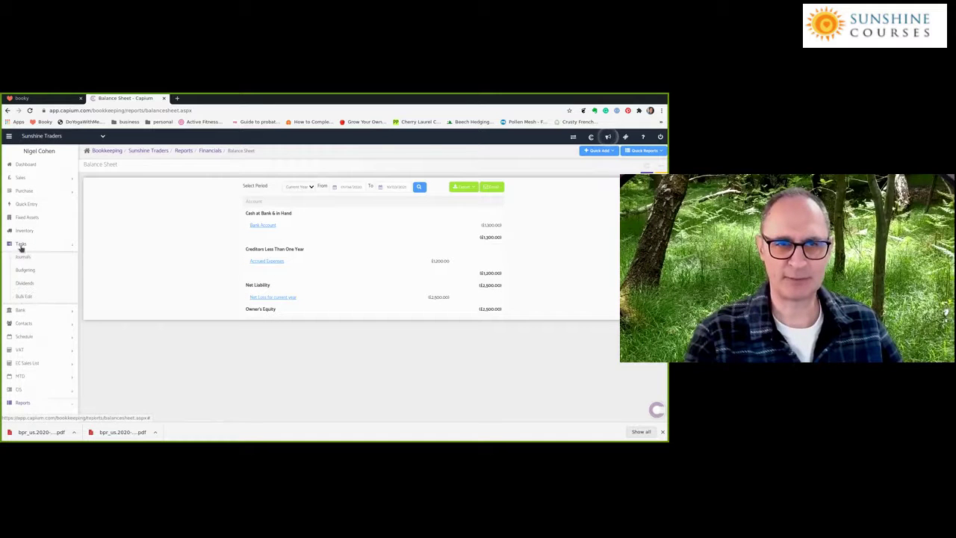
pyautogui.click(23, 257)
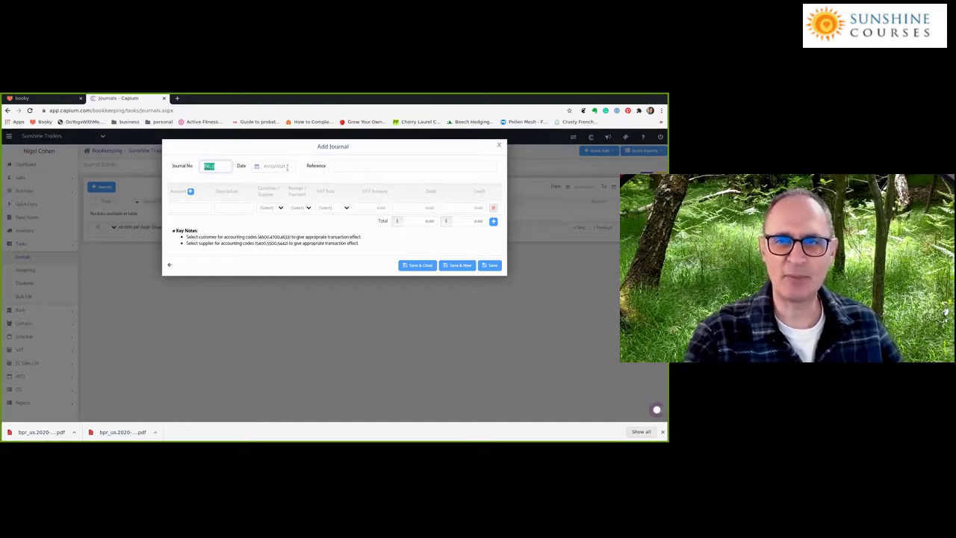
pyautogui.click(370, 168)
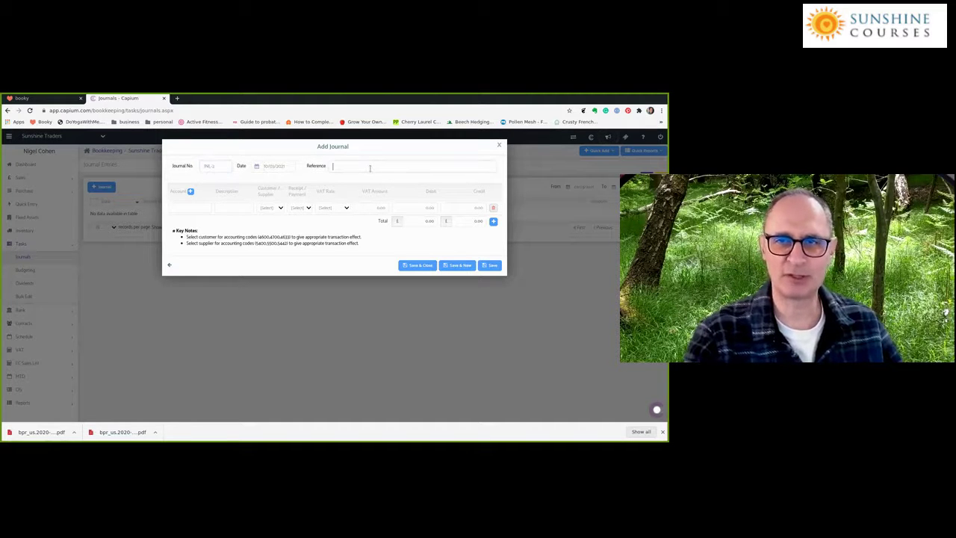
pyautogui.write('Reve')
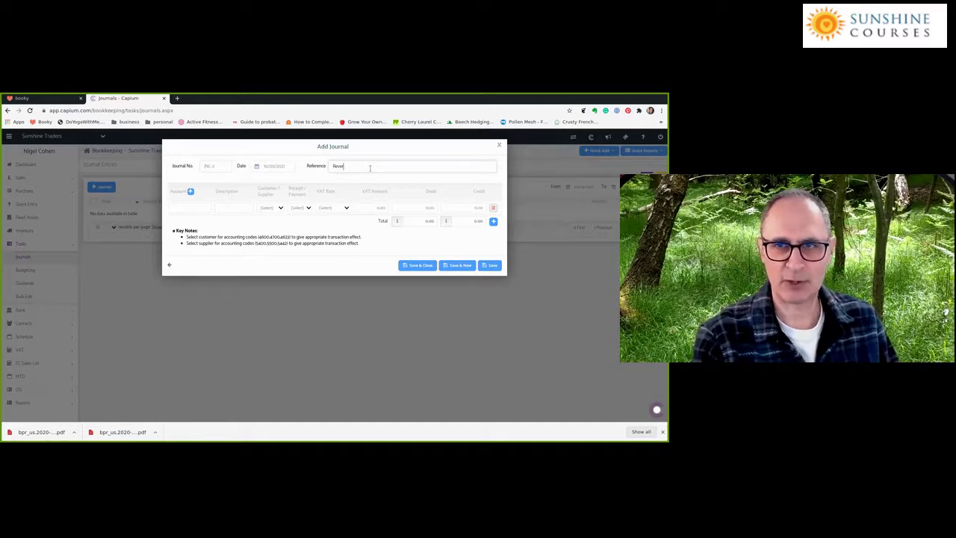
pyautogui.write('rse February Accrual')
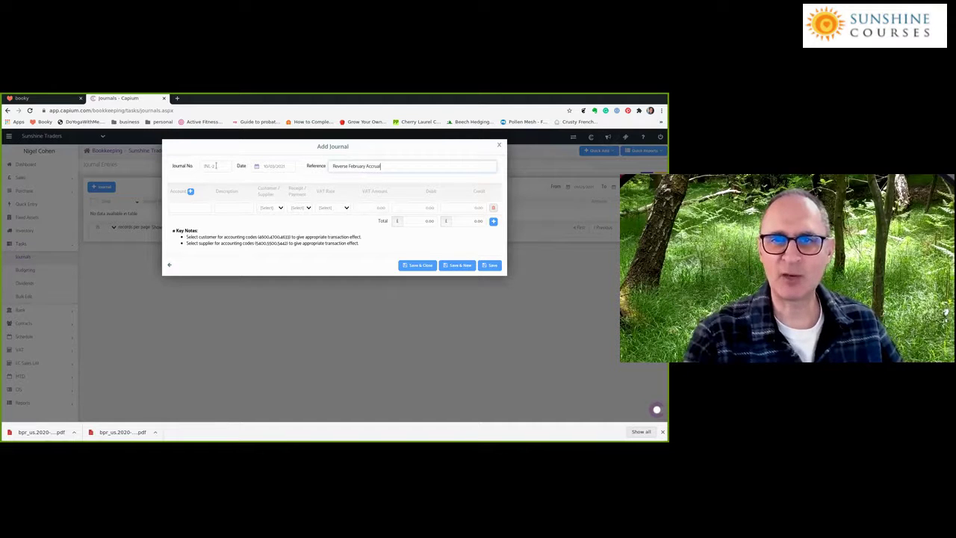
# - Debit 1,200.00 to 5440 Accrued Expenses on line one, described 'Reverse February Accrual'
pyautogui.click(198, 208)
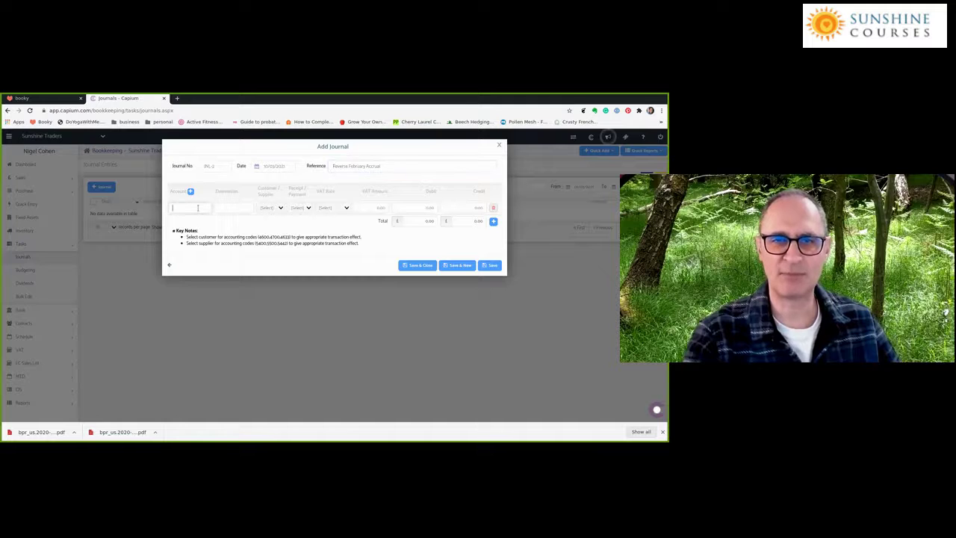
pyautogui.write('accr')
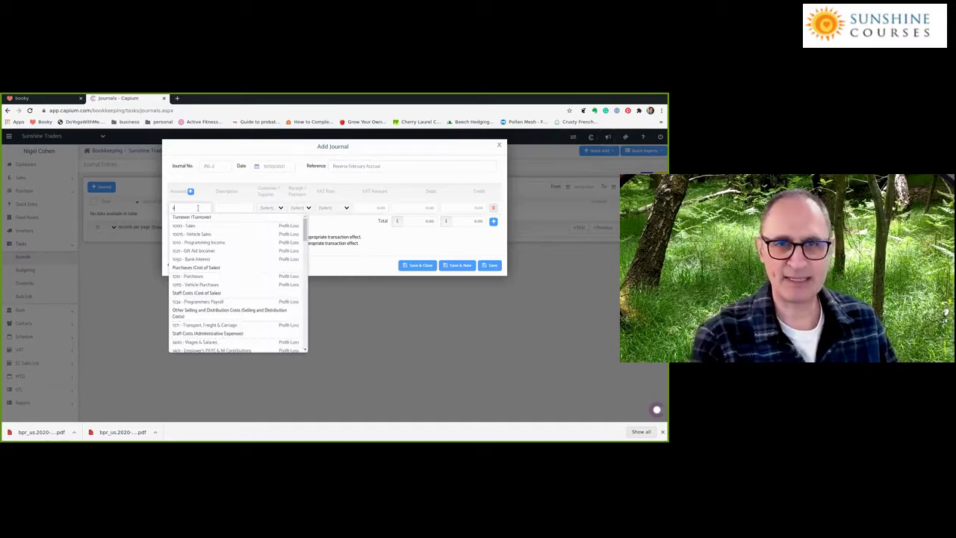
pyautogui.click(202, 243)
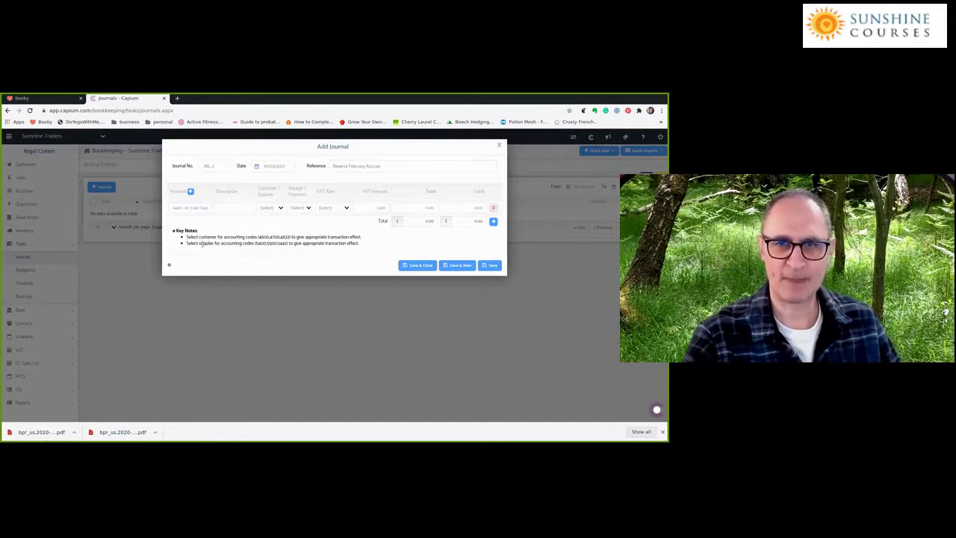
pyautogui.click(236, 209)
pyautogui.moveTo(382, 169); pyautogui.dragTo(326, 167)
pyautogui.hotkey('ctrl', 'c')
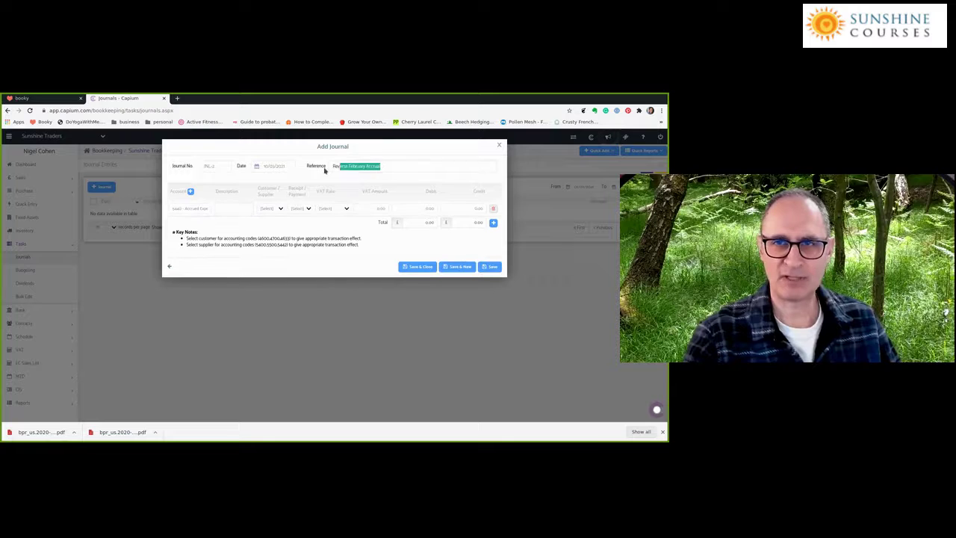
pyautogui.click(238, 209)
pyautogui.hotkey('ctrl', 'v')
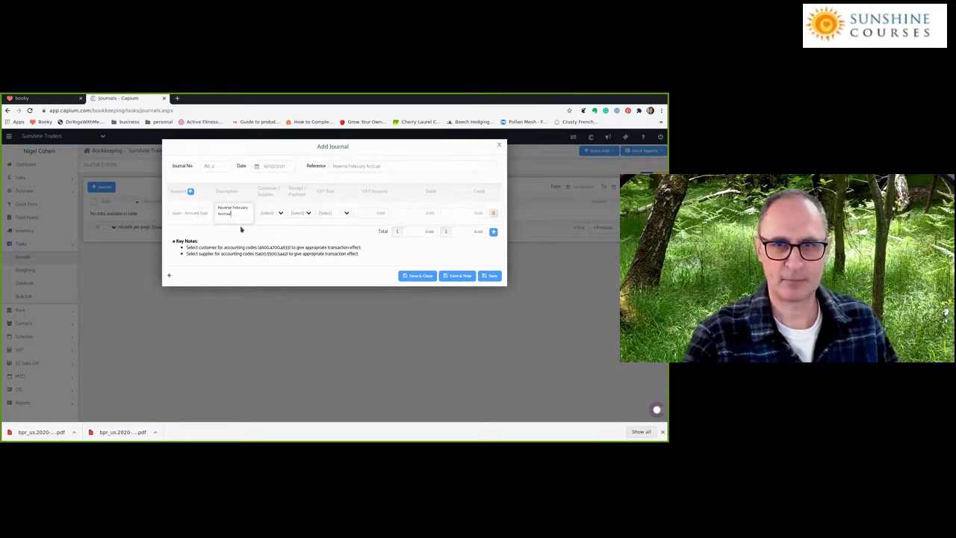
pyautogui.click(420, 207)
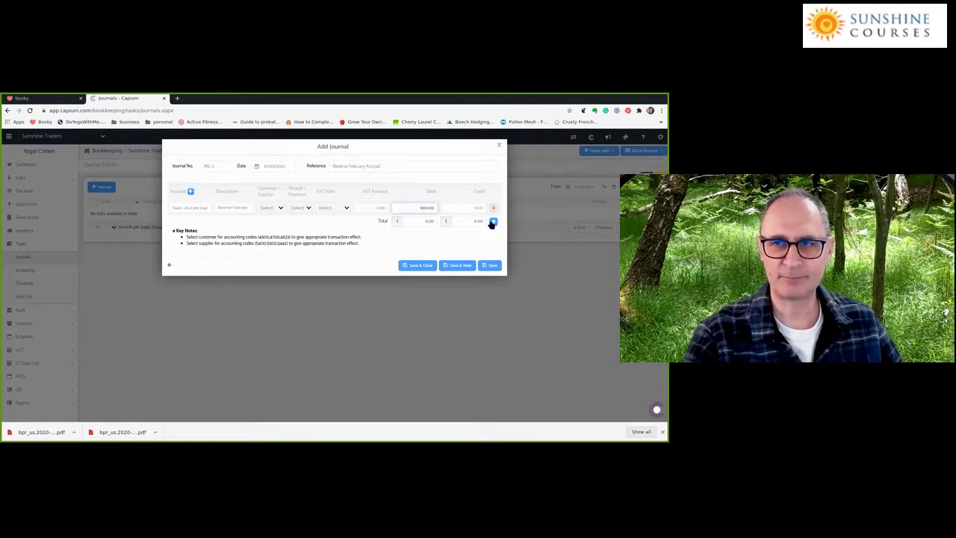
pyautogui.click(434, 217)
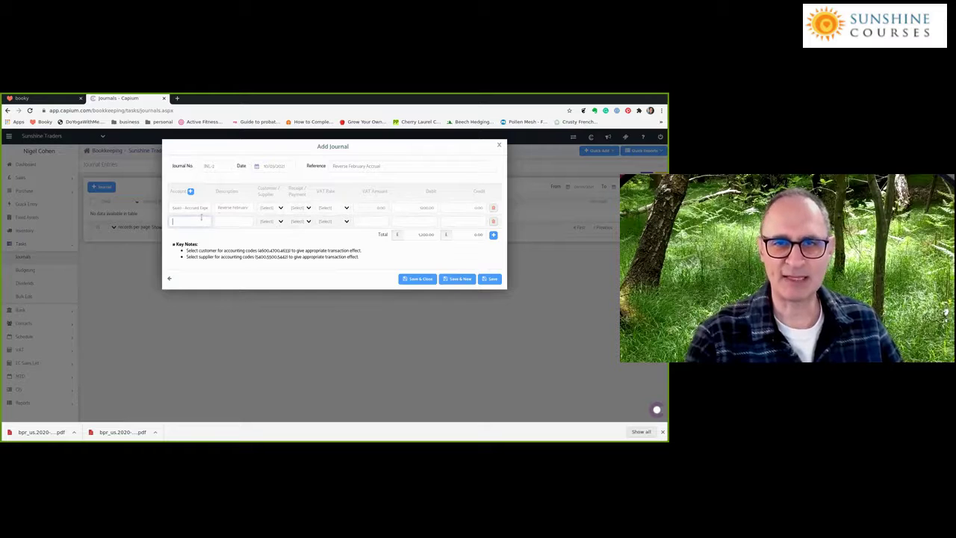
# - Credit 1,200.00 to 7577 Telephone on line two with the same description, then save JNL-2
pyautogui.write('tele')
pyautogui.click(216, 243)
pyautogui.click(230, 217)
pyautogui.click(231, 208)
pyautogui.hotkey('ctrl', 'c')
pyautogui.click(231, 231)
pyautogui.hotkey('ctrl', 'v')
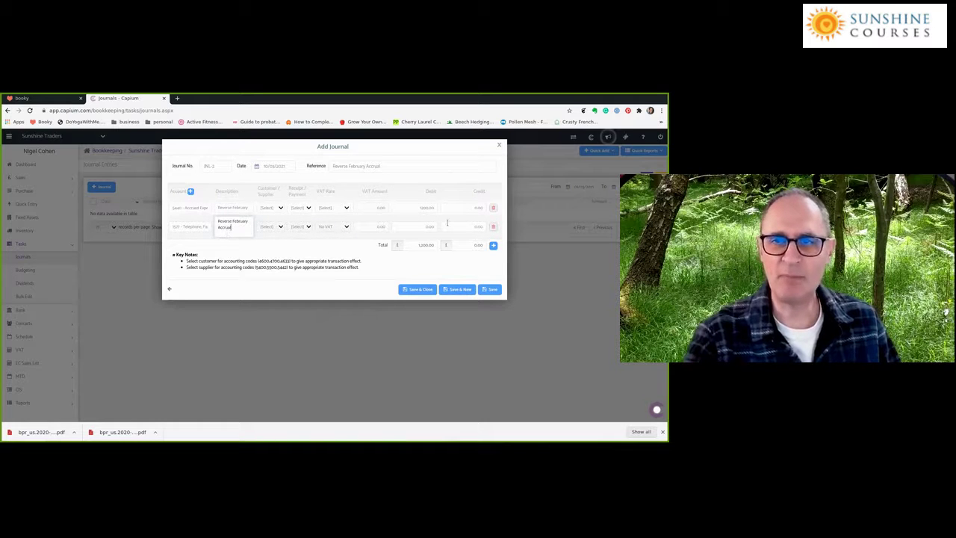
pyautogui.click(457, 223)
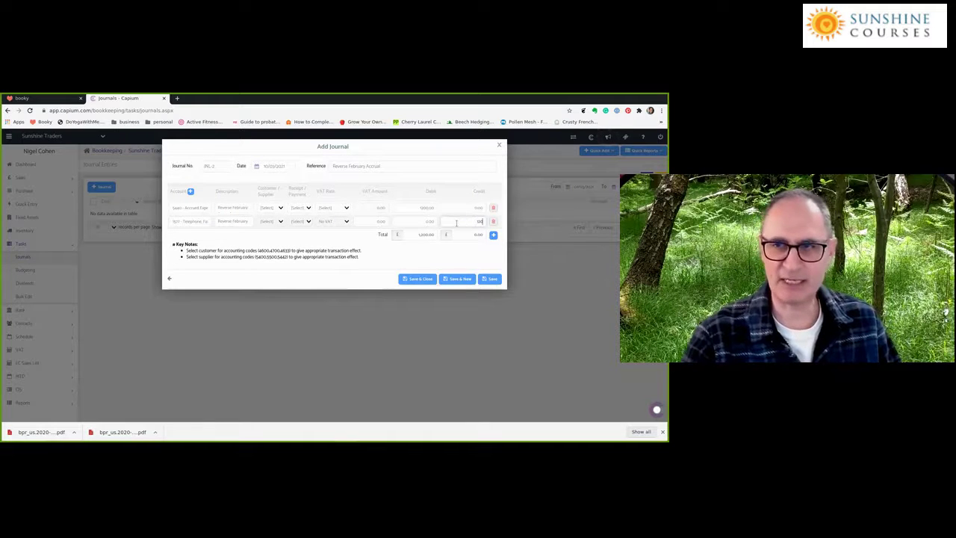
pyautogui.write('1200')
pyautogui.press('Tab')
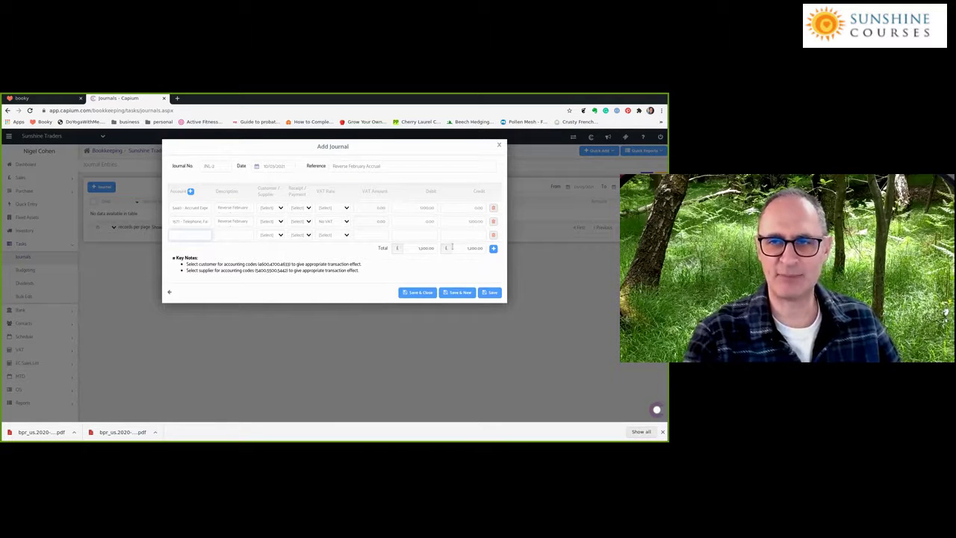
pyautogui.click(423, 293)
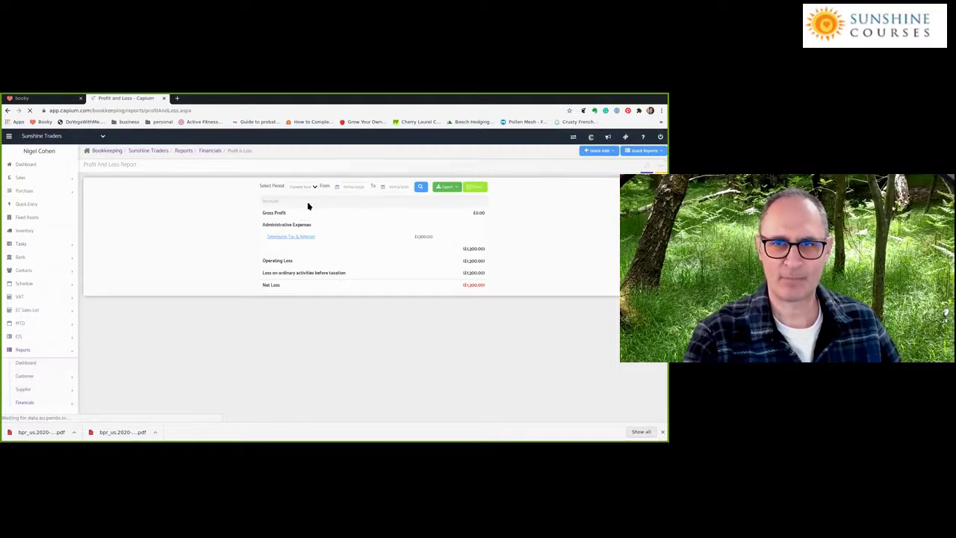
# - Run the Profit and Loss for Last Month, showing £1,200.00 telephone costs
pyautogui.click(302, 186)
pyautogui.click(307, 210)
pyautogui.click(422, 187)
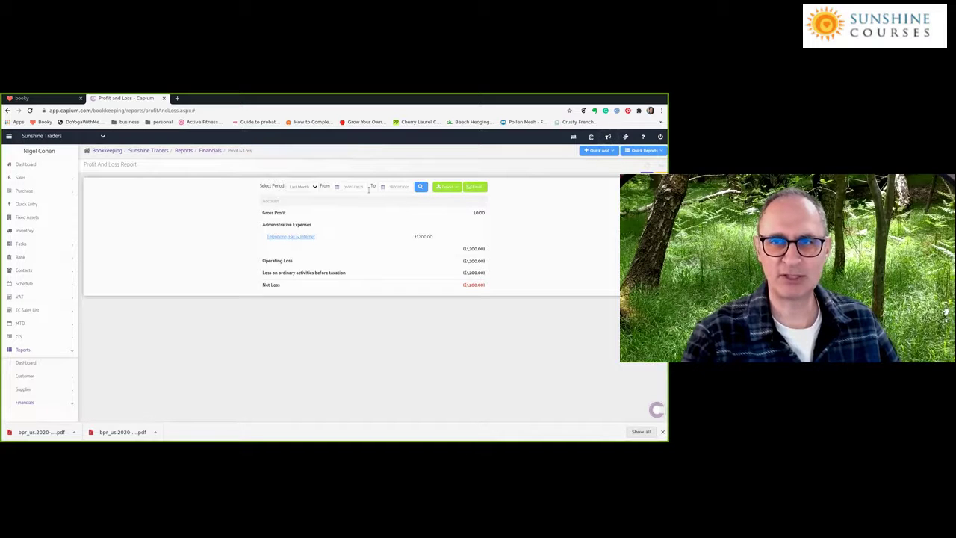
# - Switch the Profit and Loss period to Current Month, showing only £100.00 telephone costs
pyautogui.click(311, 188)
pyautogui.click(300, 204)
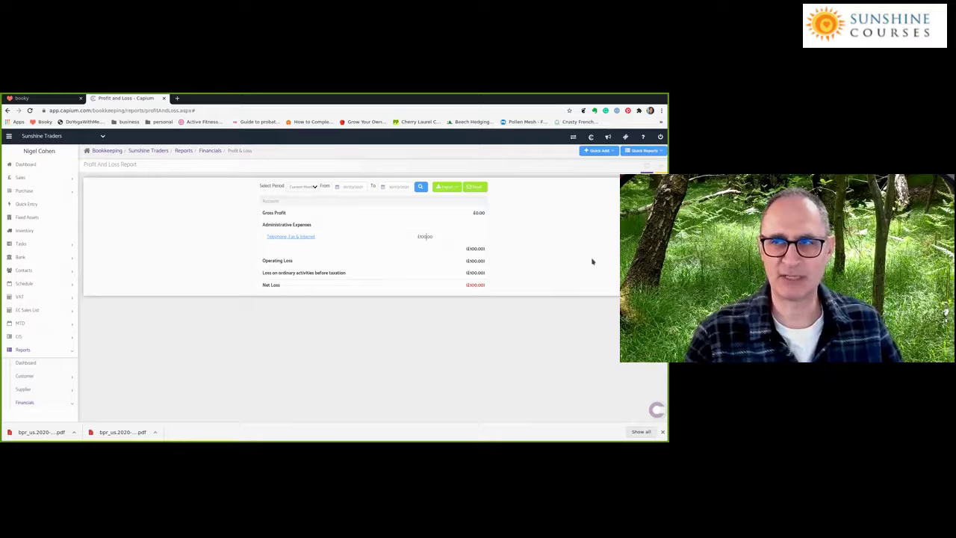
# - Reopen the Balance Sheet, now showing only the Bank Account at (£1,300.00) and no accruals
pyautogui.click(651, 153)
pyautogui.click(639, 166)
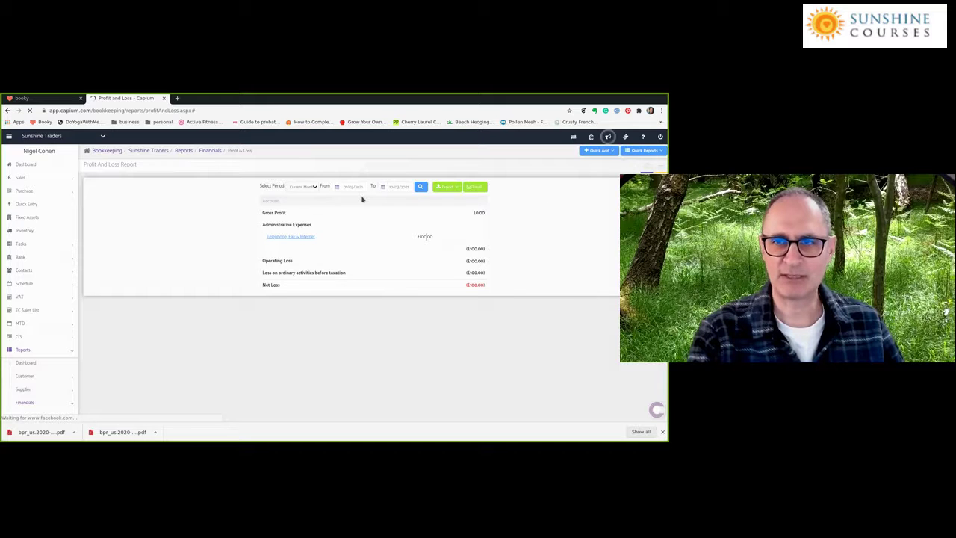
pyautogui.click(652, 151)
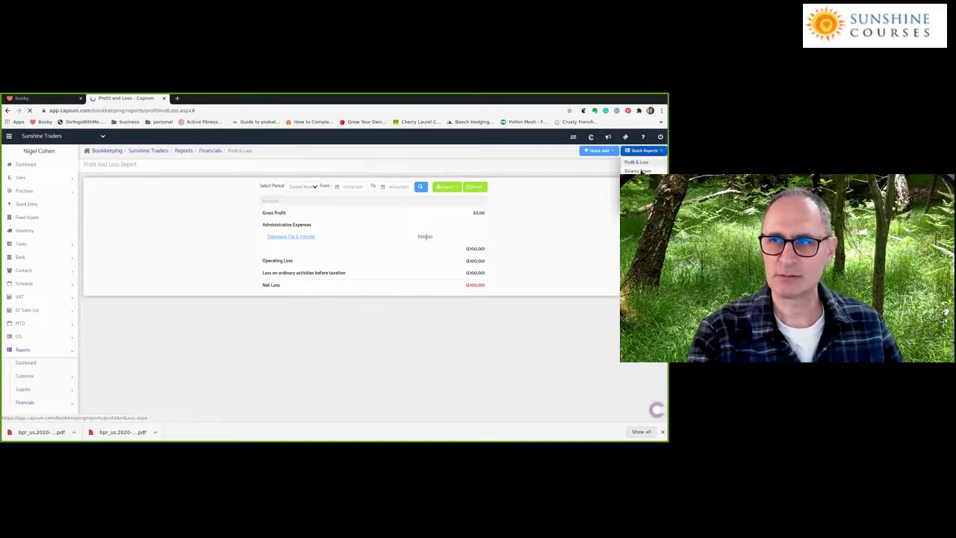
pyautogui.click(639, 172)
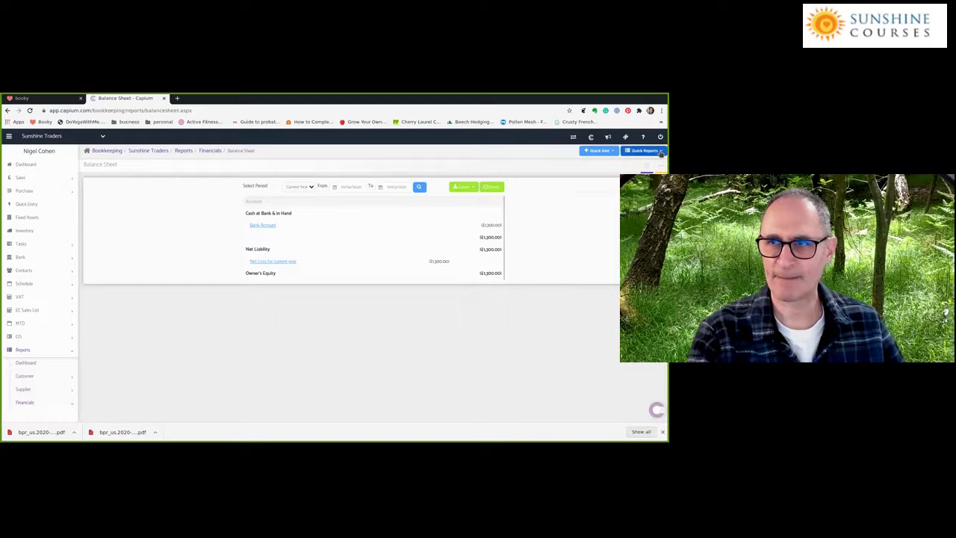
# - Compare the Profit and Loss for Last Month and Current Month, then return to the Accrual Journal slide
pyautogui.click(641, 169)
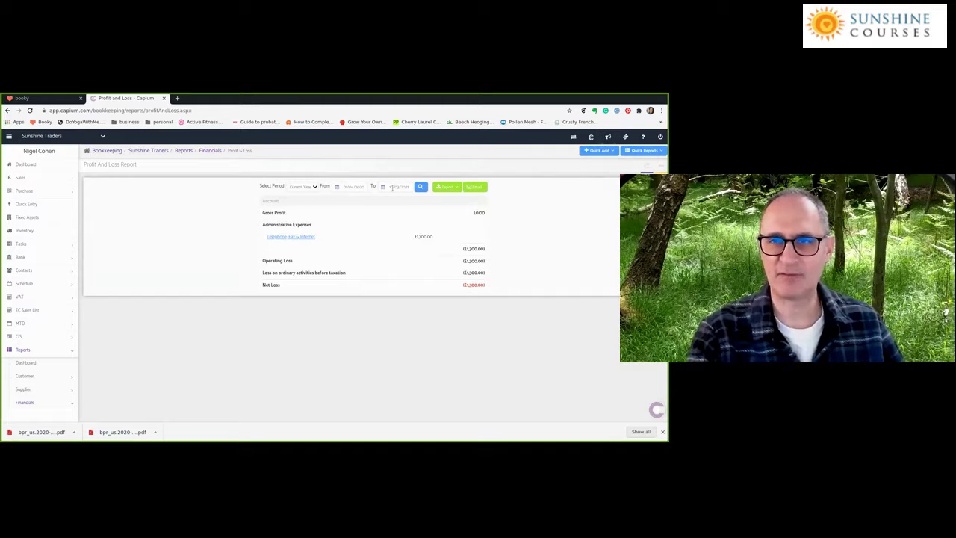
pyautogui.click(310, 187)
pyautogui.click(301, 210)
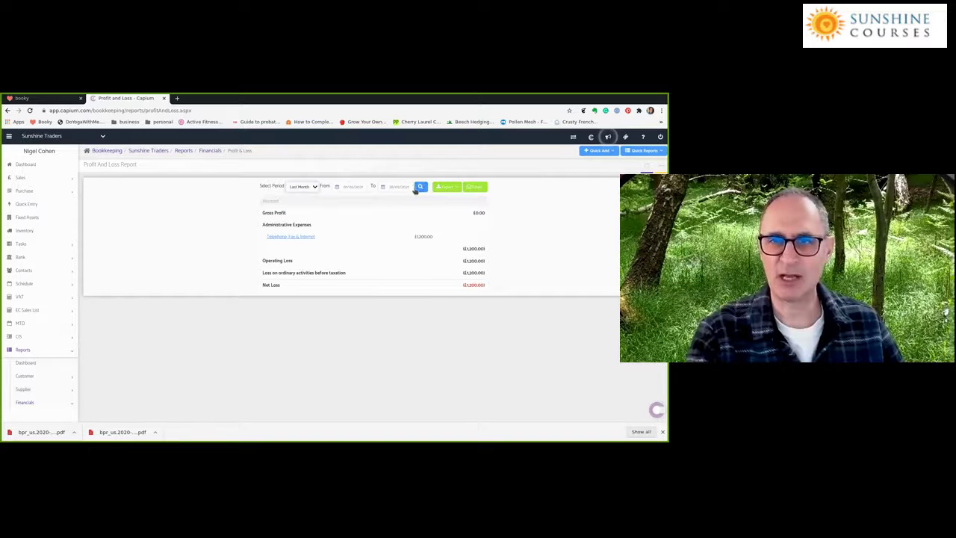
pyautogui.click(311, 187)
pyautogui.click(302, 202)
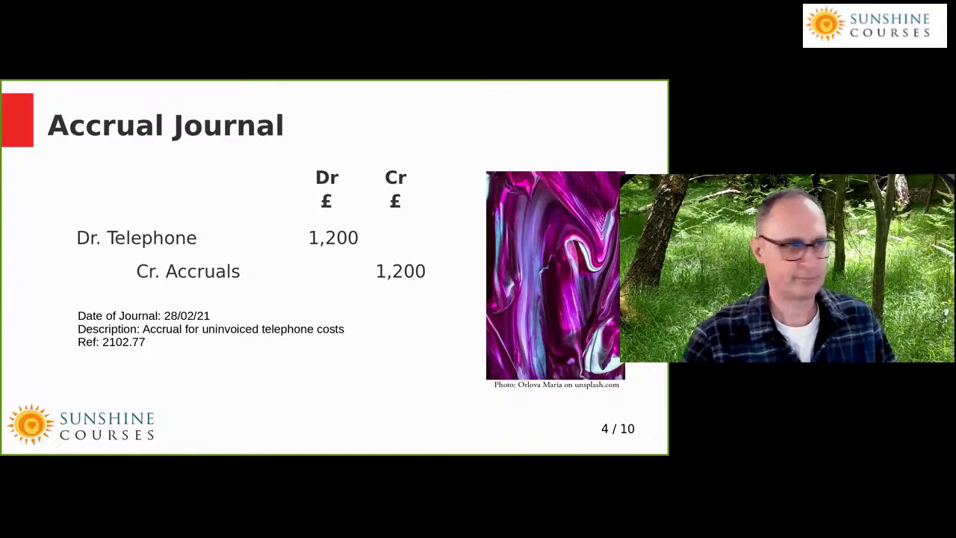
pyautogui.hotkey('alt', 'Tab')
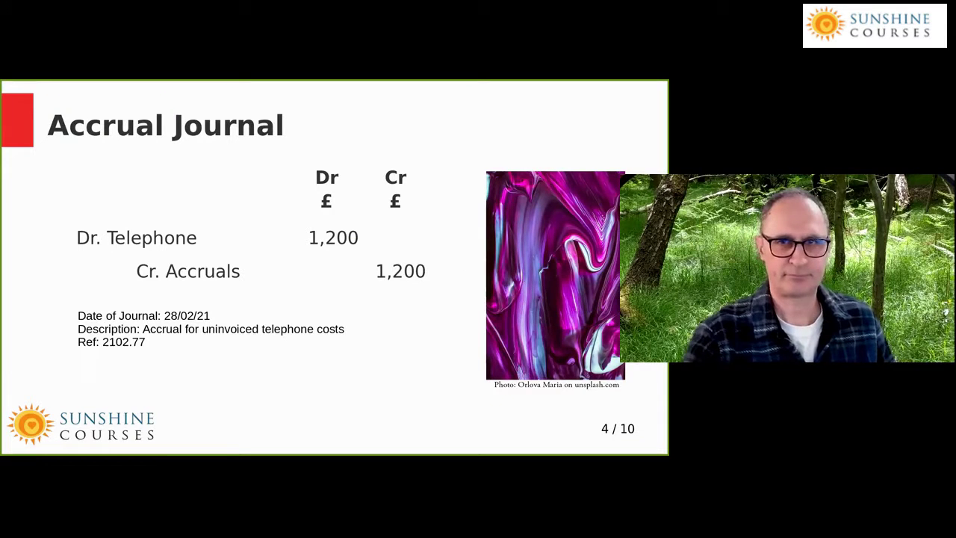
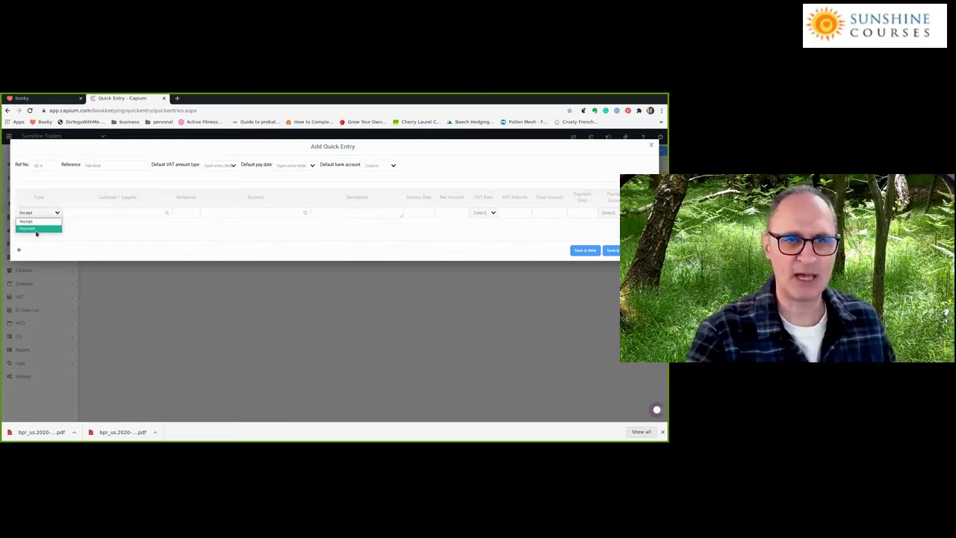
# - Make the quick entry a Payment with reference 21
pyautogui.click(103, 213)
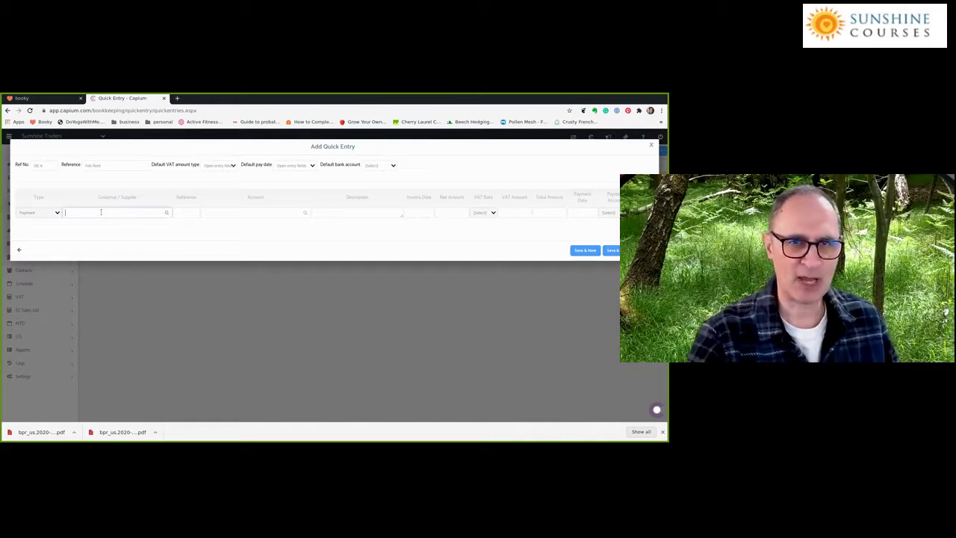
pyautogui.write('g')
pyautogui.click(84, 230)
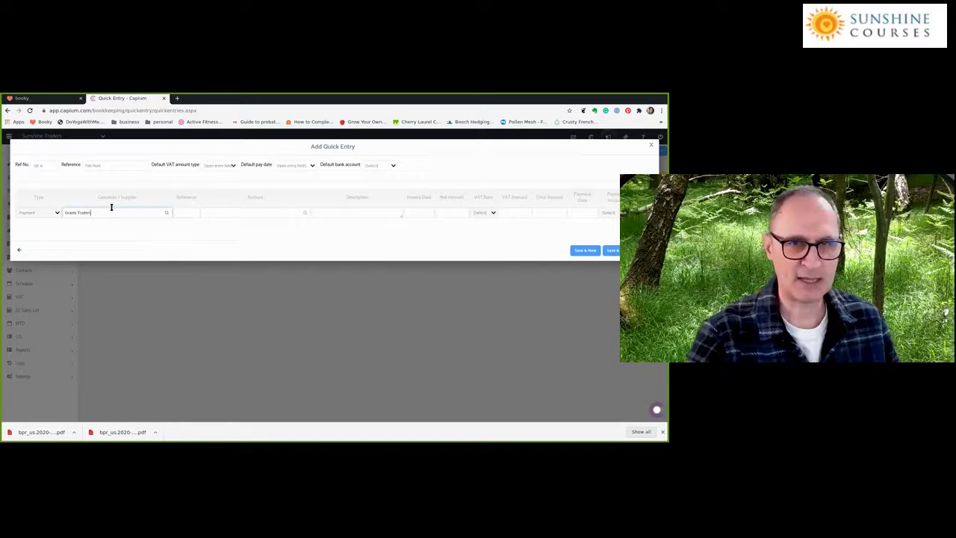
pyautogui.click(186, 213)
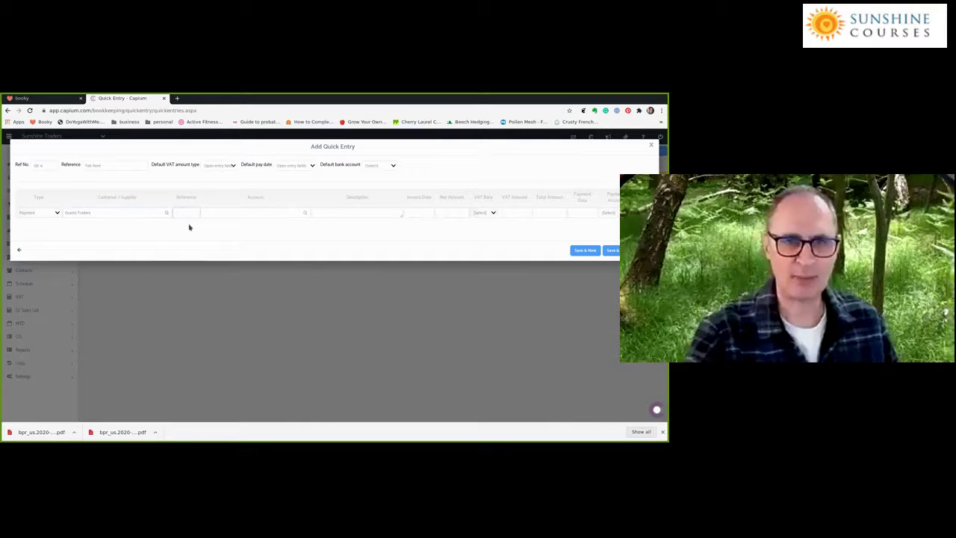
pyautogui.write('21021')
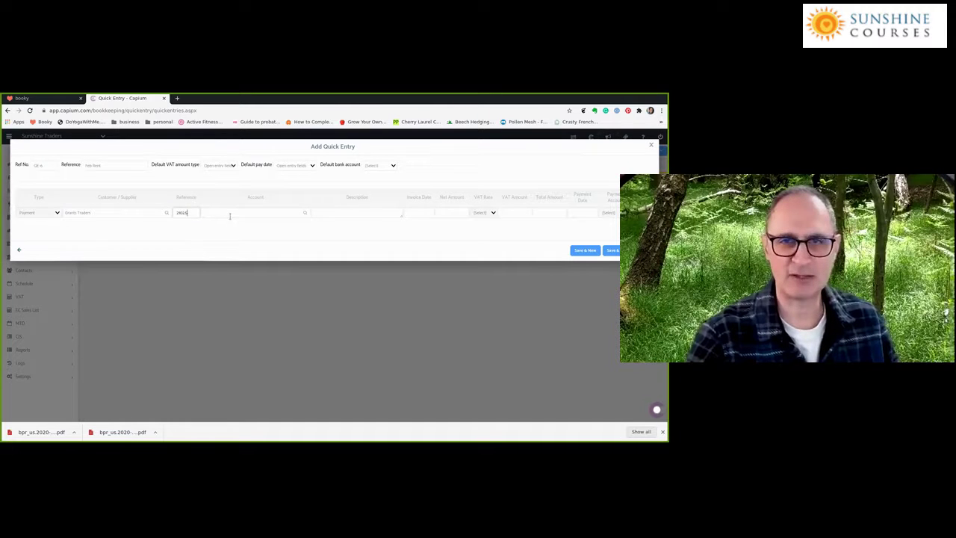
# - Code the payment to 1441 - Rent and clear the supplier name
pyautogui.click(230, 213)
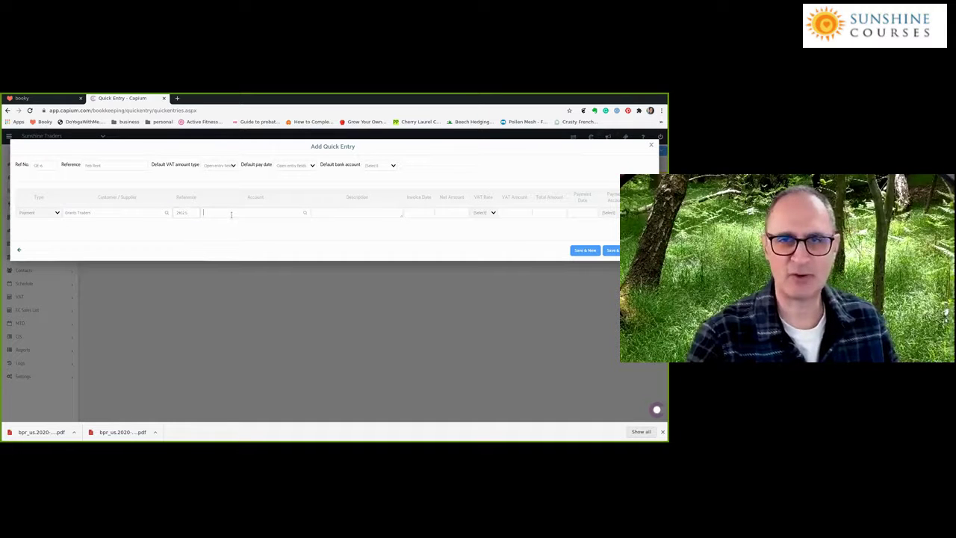
pyautogui.write('Rent')
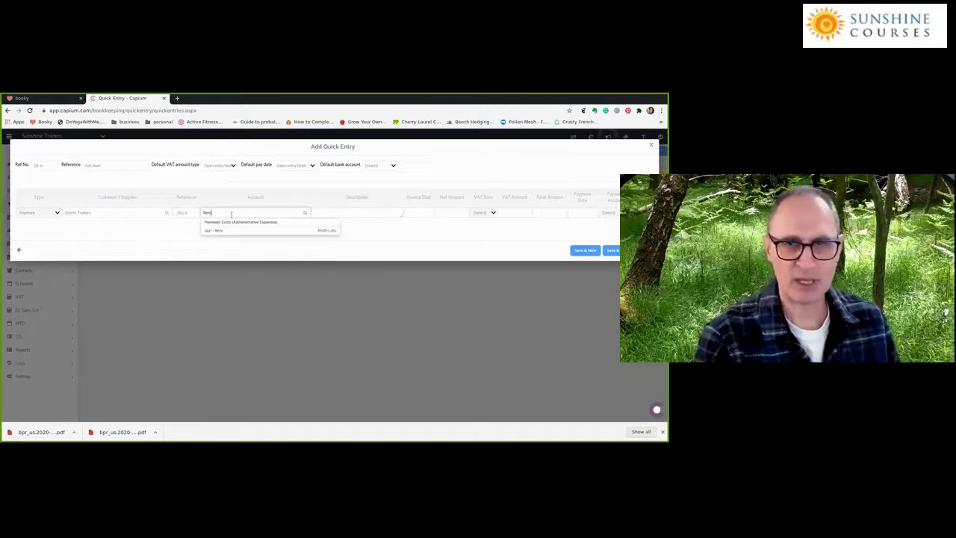
pyautogui.click(220, 231)
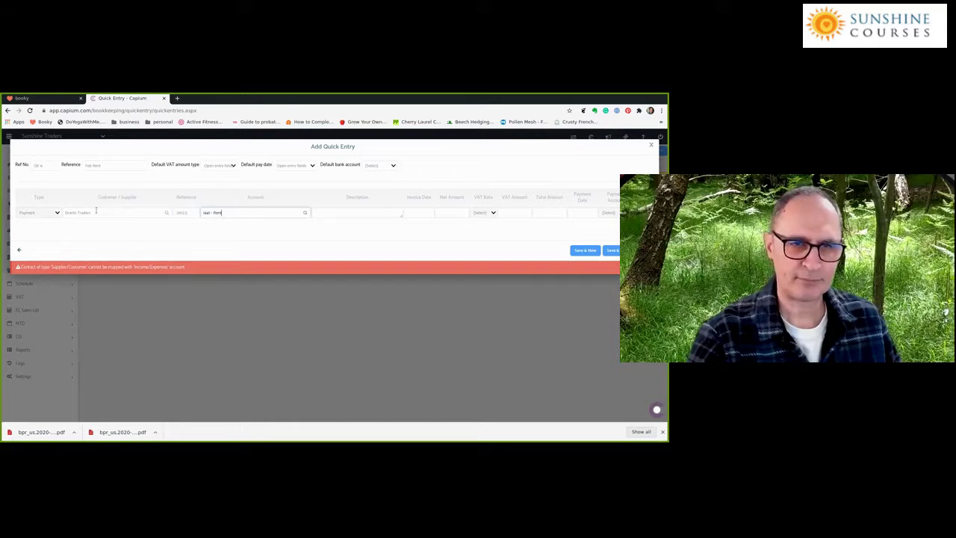
pyautogui.moveTo(108, 212); pyautogui.dragTo(64, 212)
pyautogui.press('BackSpace')
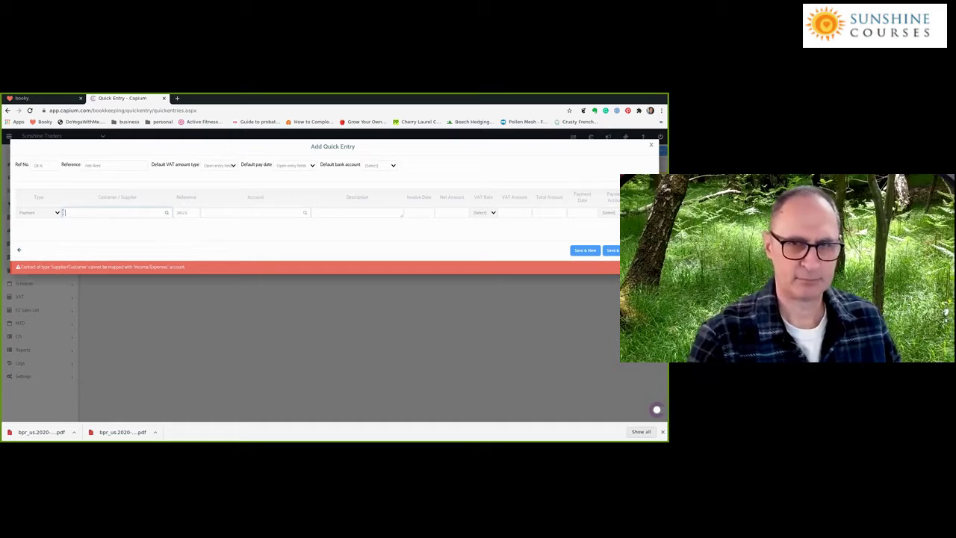
pyautogui.click(234, 212)
pyautogui.write('rent')
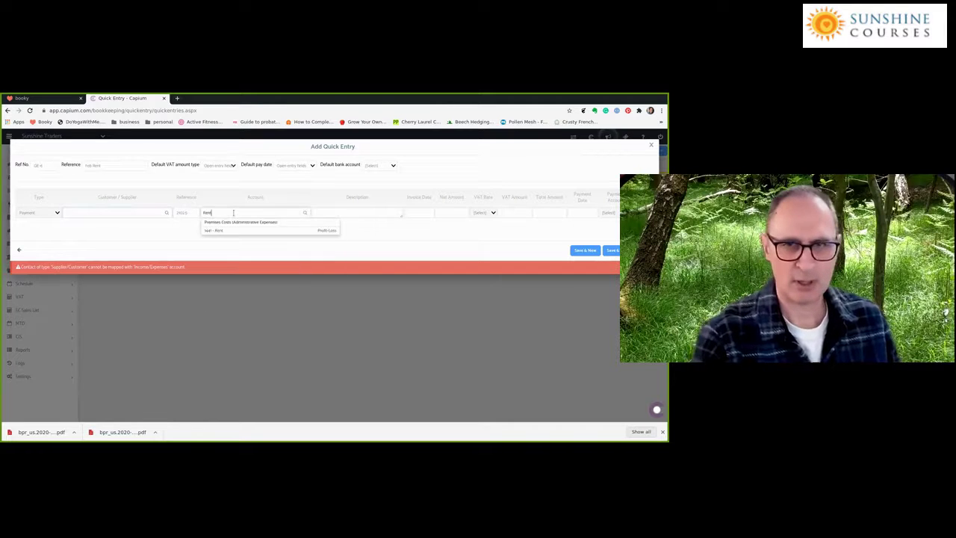
pyautogui.click(228, 231)
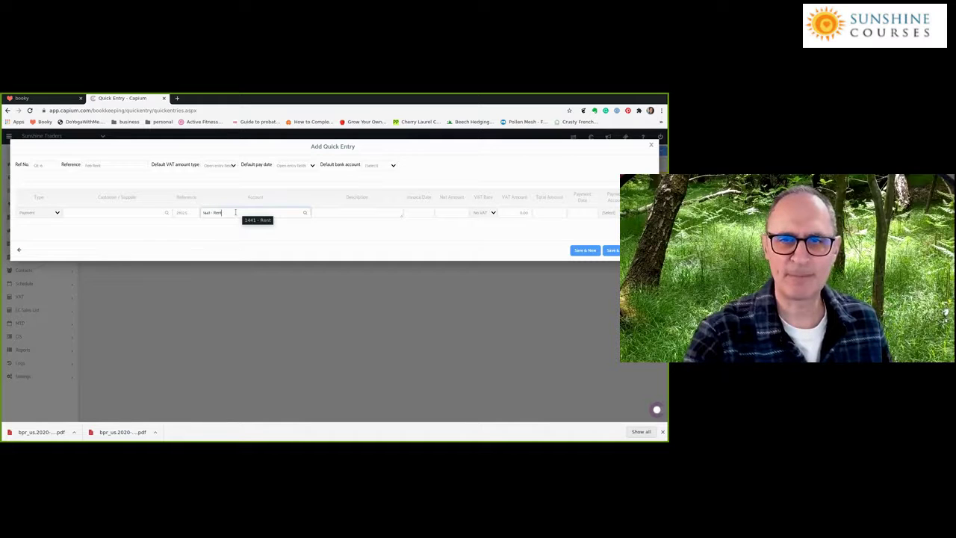
# - Enter description 'Landlord Limited Rent for 6 months from 1 Feb to 31 July 2021', invoice date 10/11/2020, net 600
pyautogui.click(319, 212)
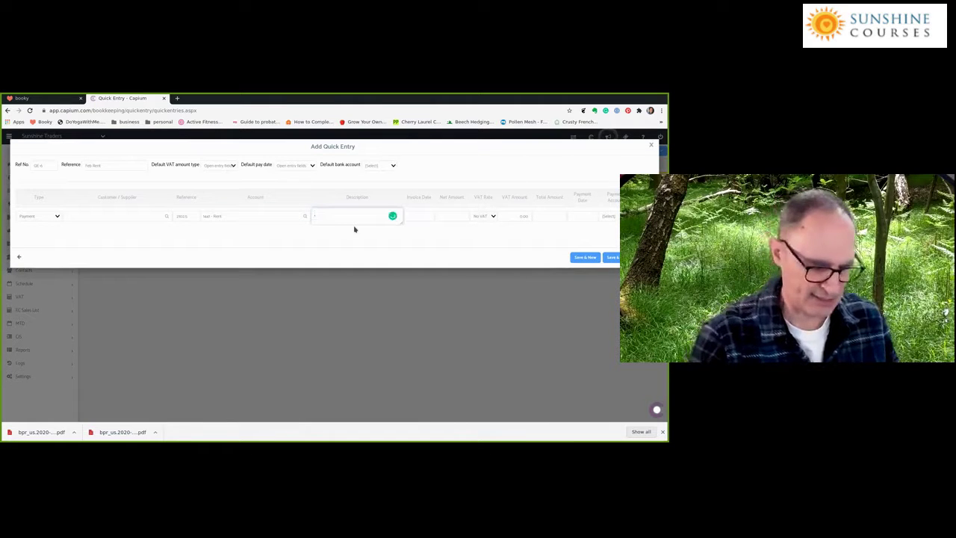
pyautogui.write('Landlord Limited')
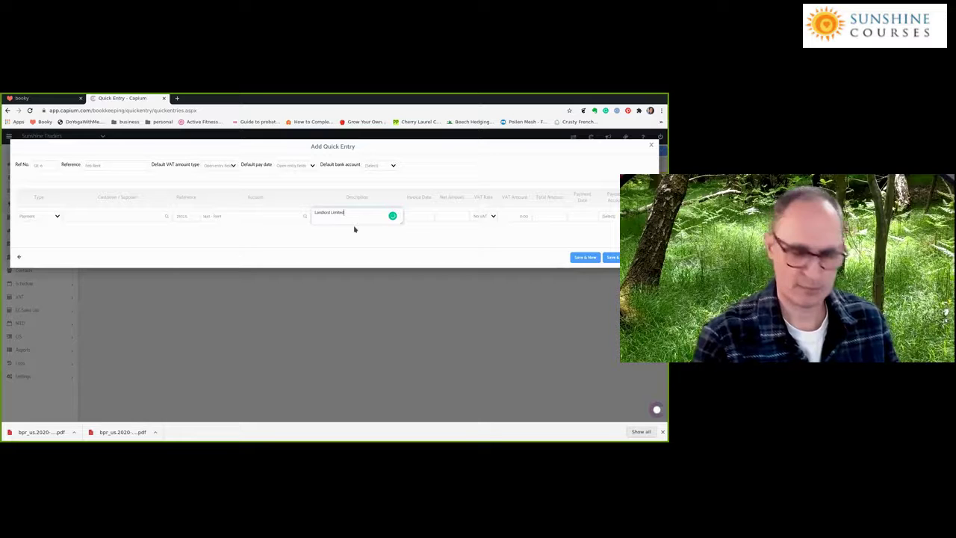
pyautogui.write(' Rent fo')
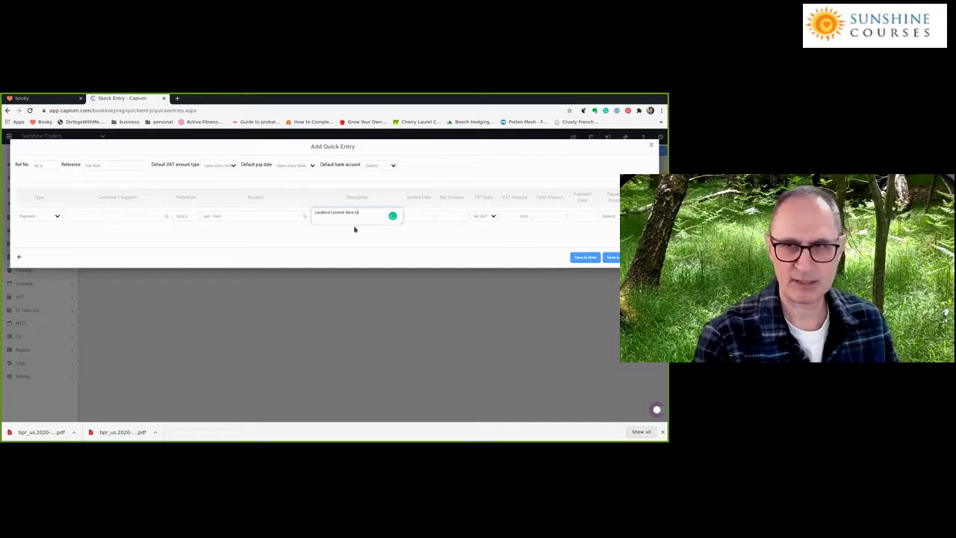
pyautogui.write('r 6 months')
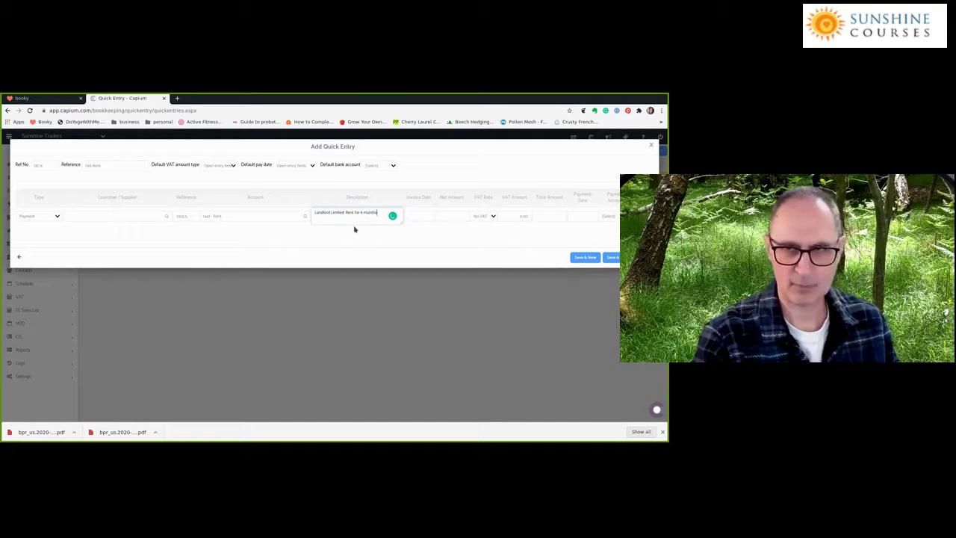
pyautogui.write(' from 1 Feb to 31')
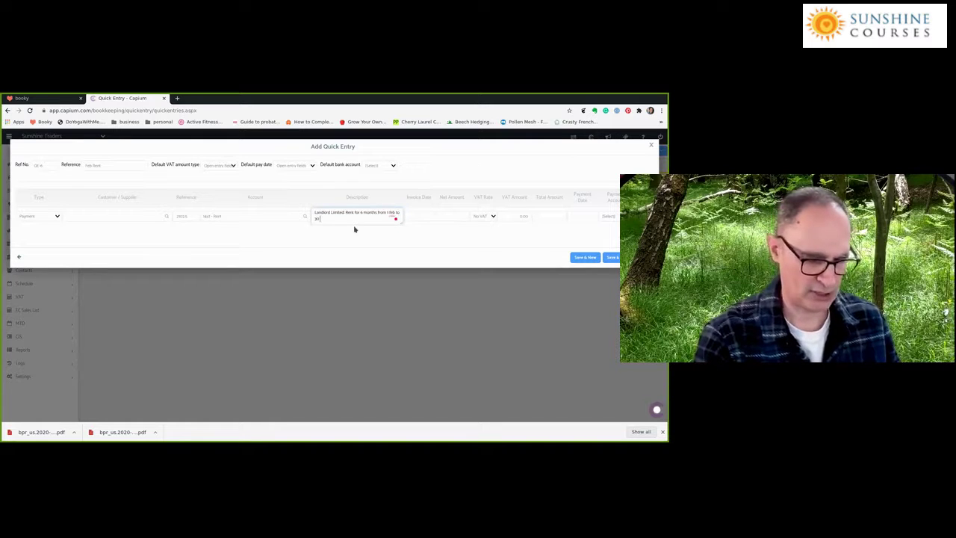
pyautogui.write(' July 20')
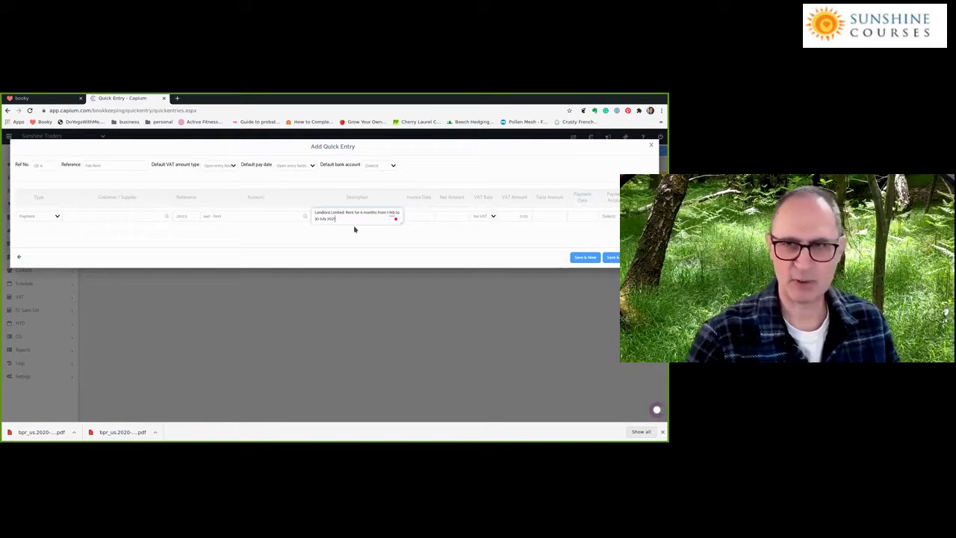
pyautogui.write('21')
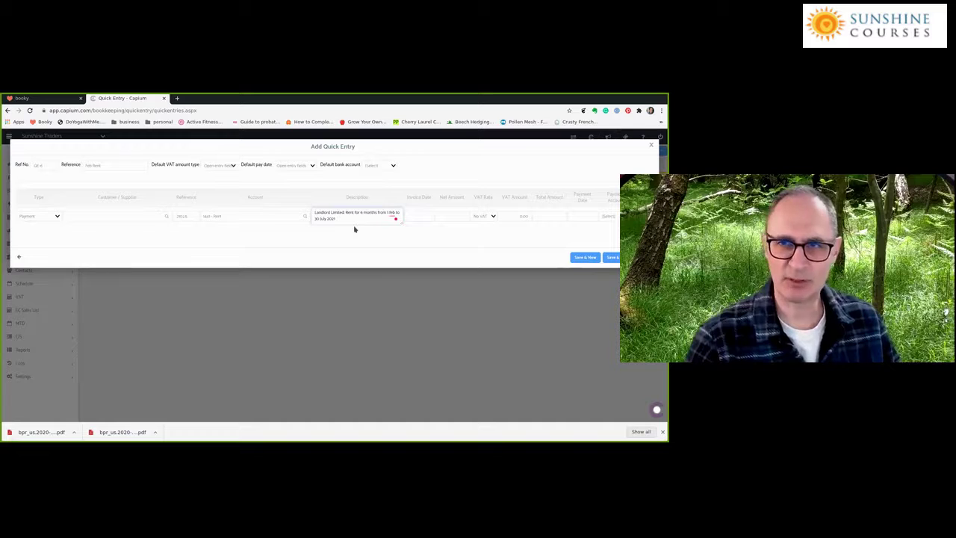
pyautogui.press('Tab')
pyautogui.write('1')
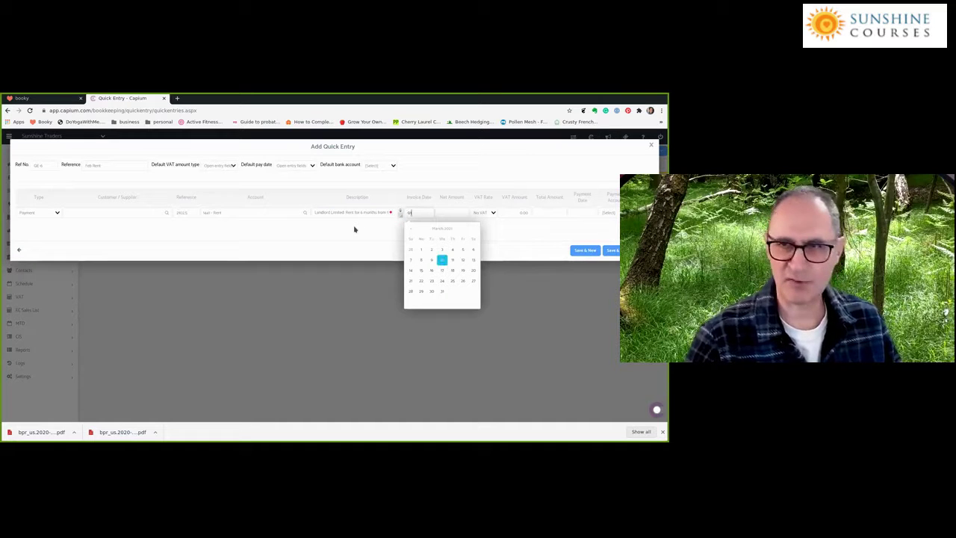
pyautogui.write('0/11/2020')
pyautogui.press('Tab')
pyautogui.write('6')
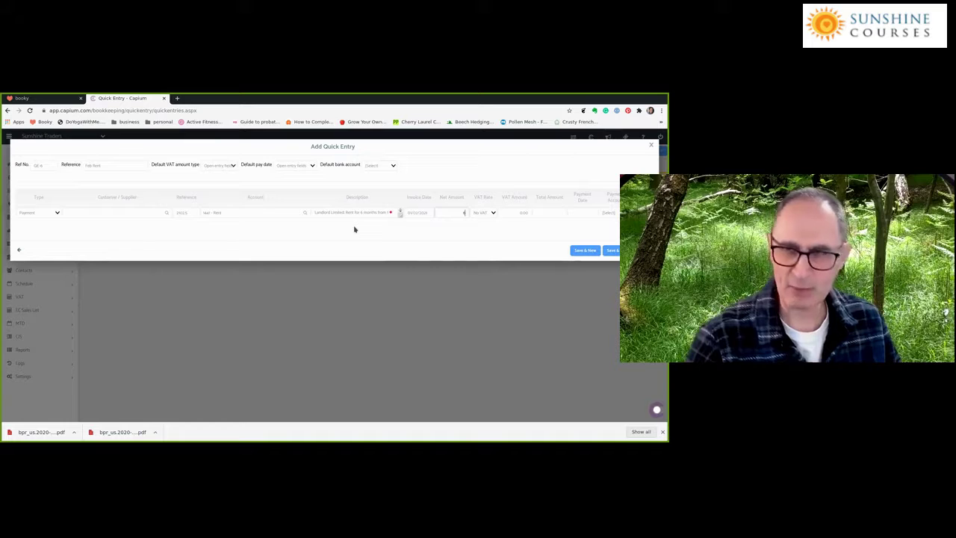
pyautogui.write('00')
pyautogui.press('Tab')
pyautogui.press('Tab')
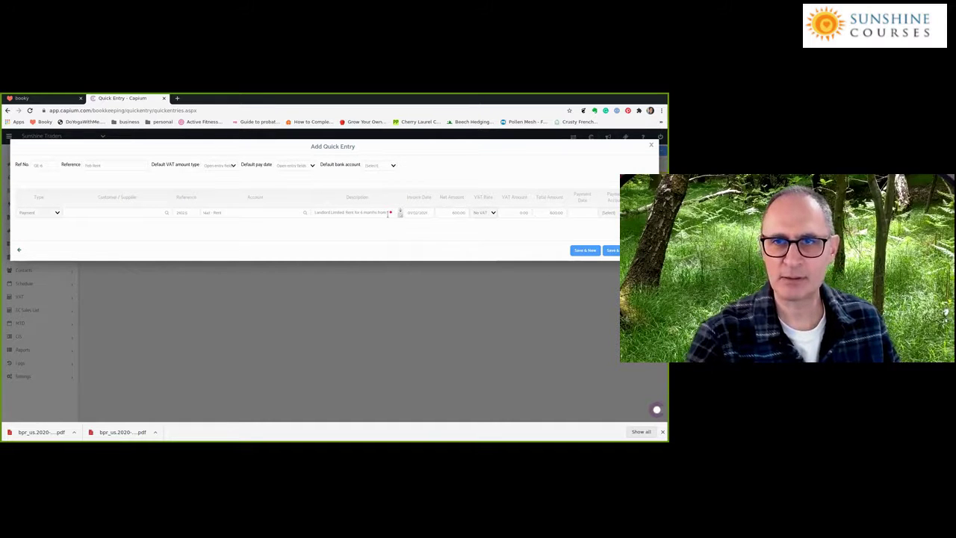
pyautogui.click(387, 213)
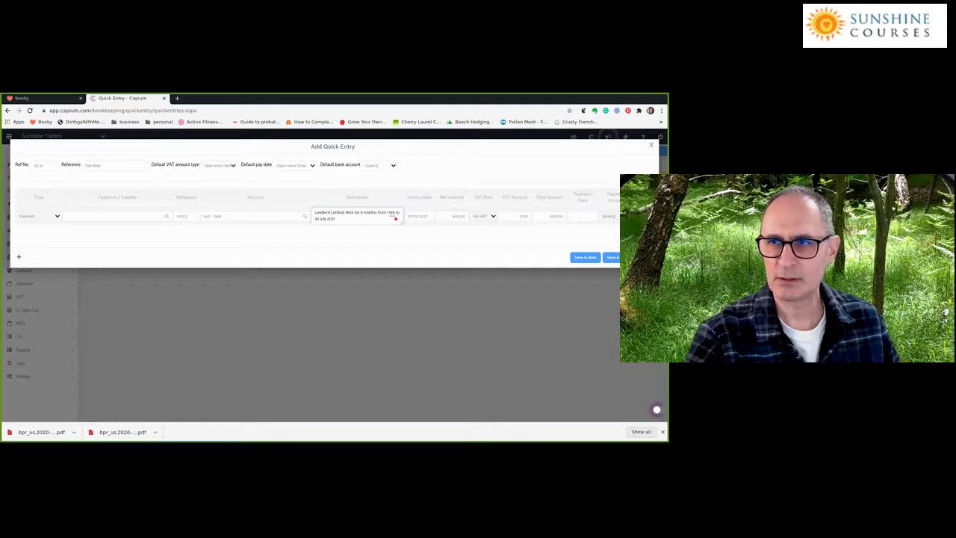
# - Enter the payment date and pay from Bank Account
pyautogui.click(586, 217)
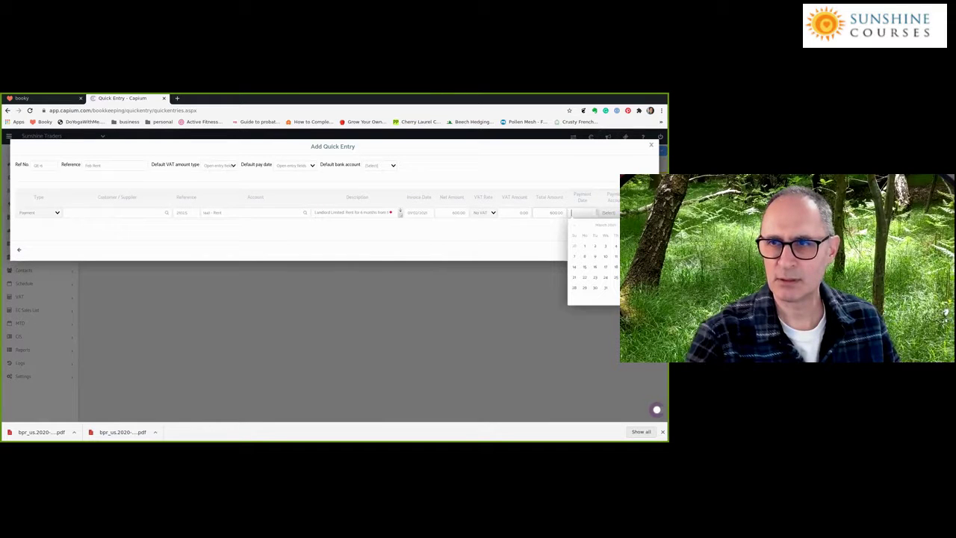
pyautogui.write('10/3/2')
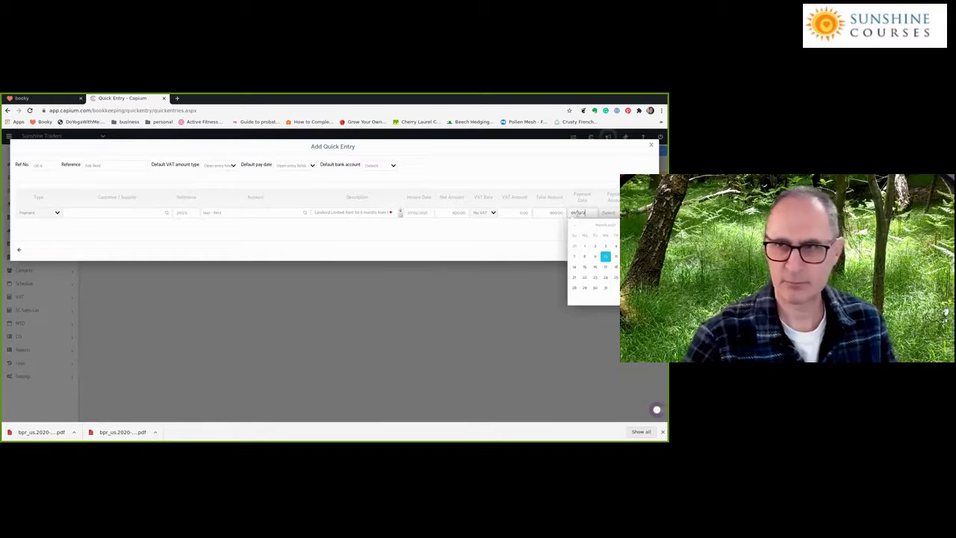
pyautogui.press('Tab')
pyautogui.click(609, 213)
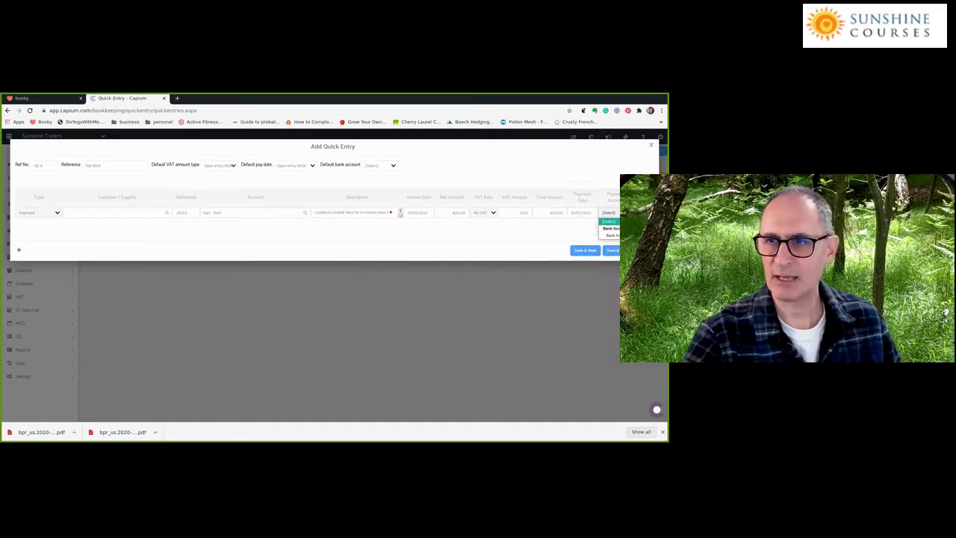
pyautogui.click(612, 235)
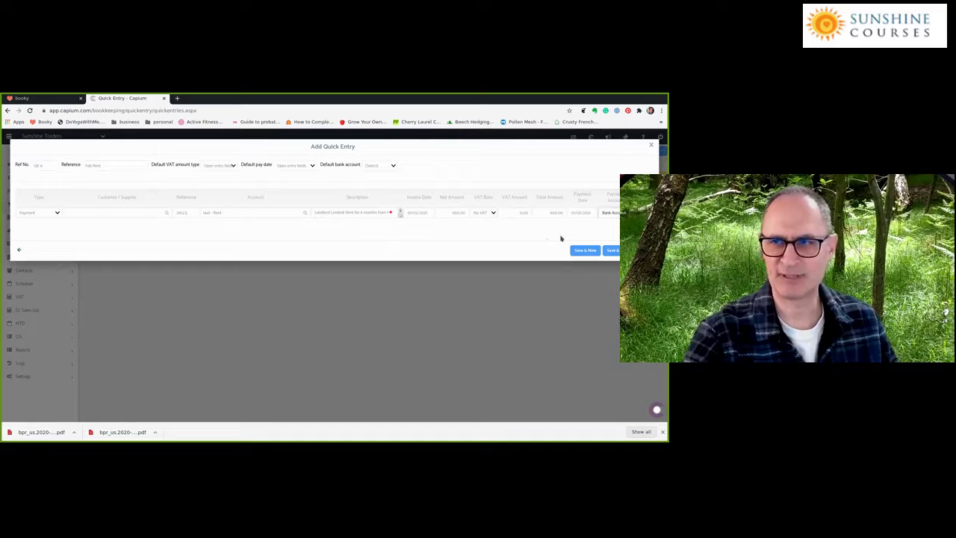
# - Save the Feb Rent entry and open the Profit and Loss report for Last Month
pyautogui.click(611, 250)
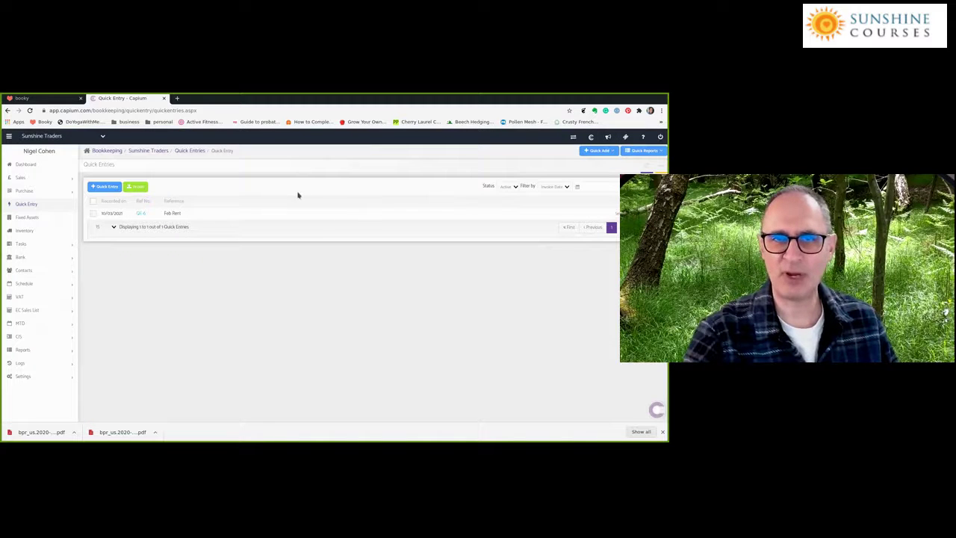
pyautogui.click(662, 152)
pyautogui.click(641, 162)
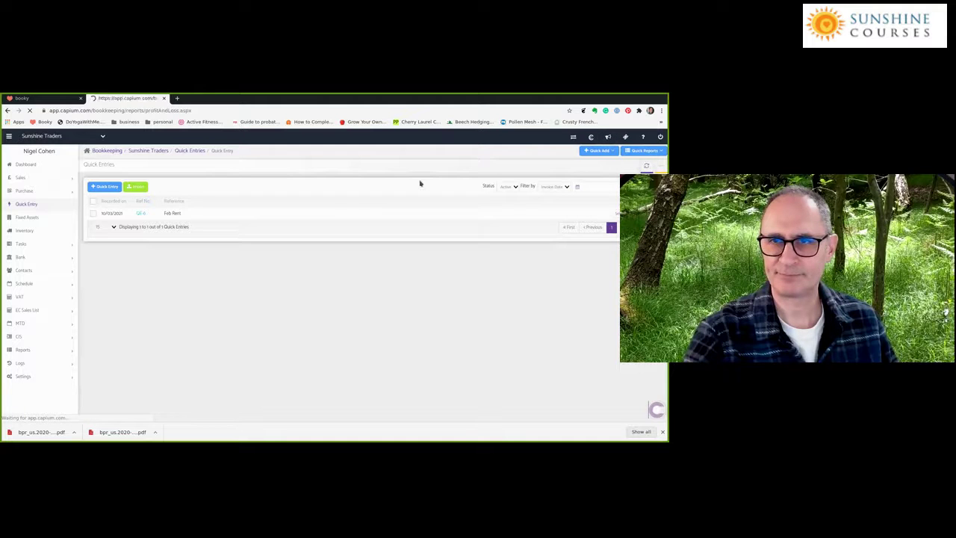
pyautogui.click(313, 187)
pyautogui.click(299, 209)
# - Run last month's Profit and Loss, showing rent and telephone costs and a £1,800 net loss
pyautogui.click(420, 187)
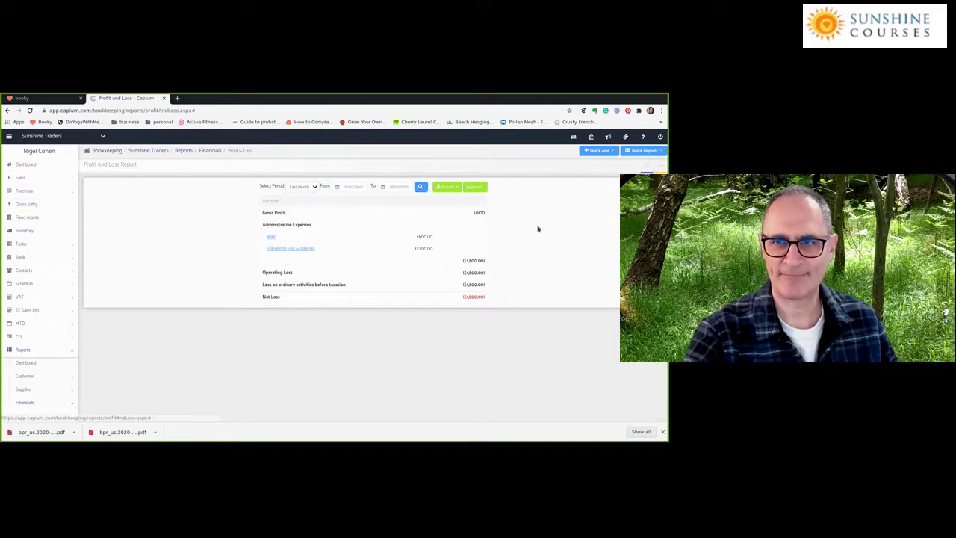
pyautogui.click(270, 237)
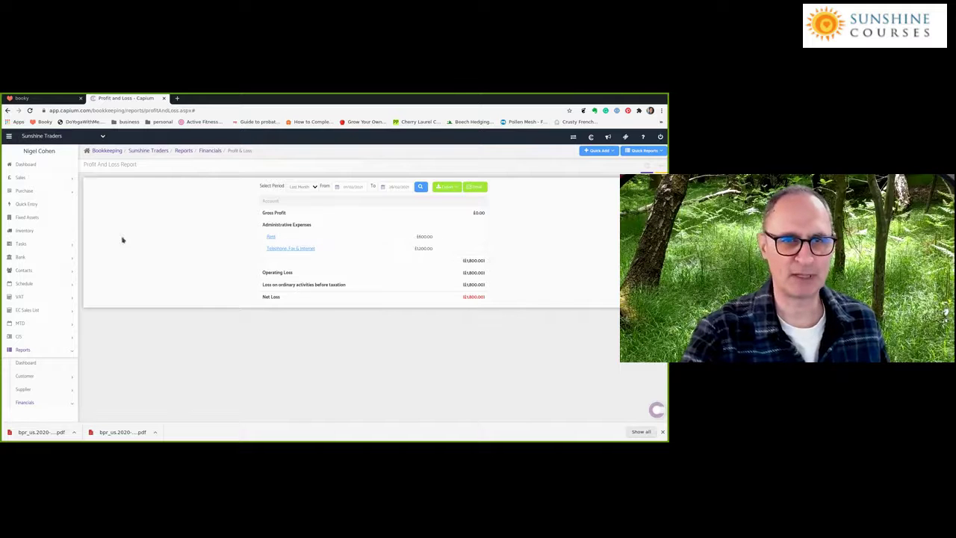
pyautogui.click(21, 244)
# - Add a journal dated 28/02/2021 with reference 'Feb Prepayments'
pyautogui.click(23, 257)
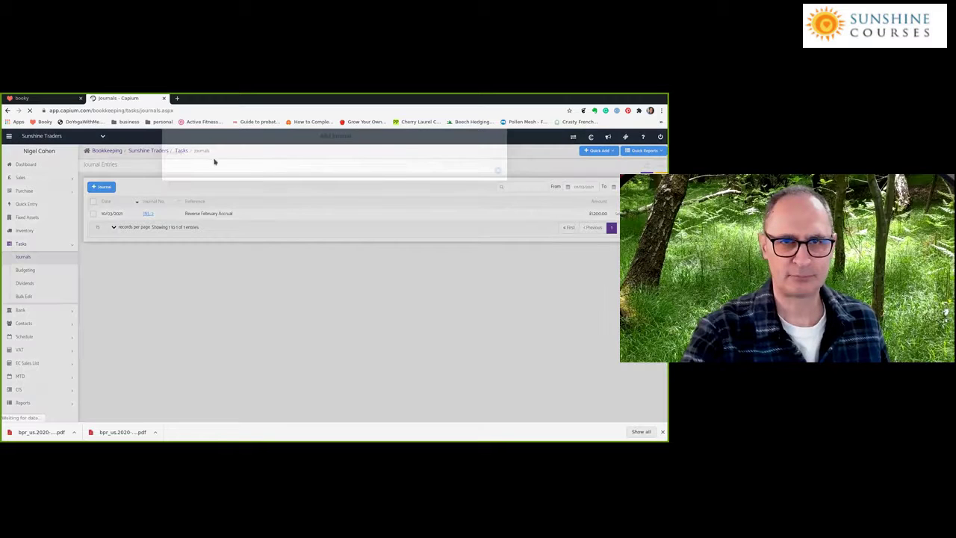
pyautogui.press('Tab')
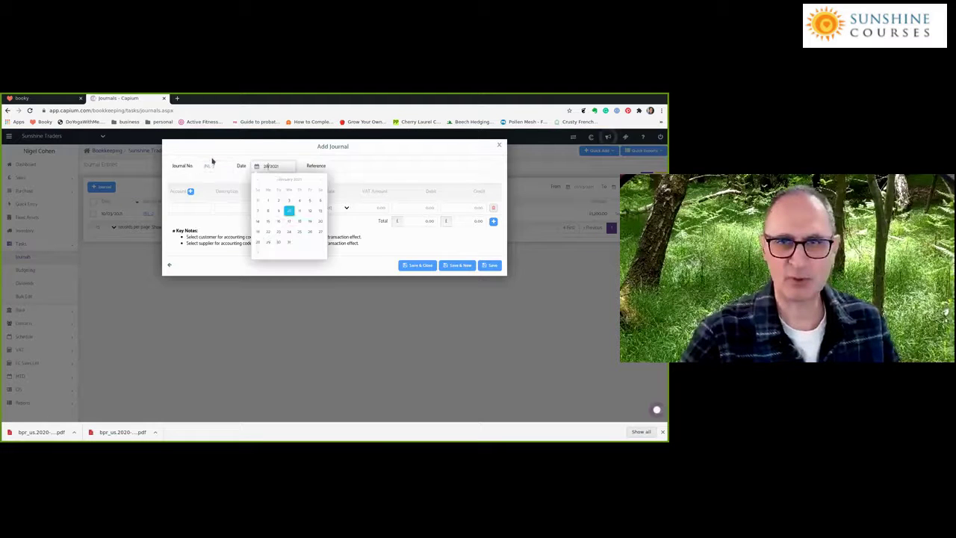
pyautogui.click(335, 166)
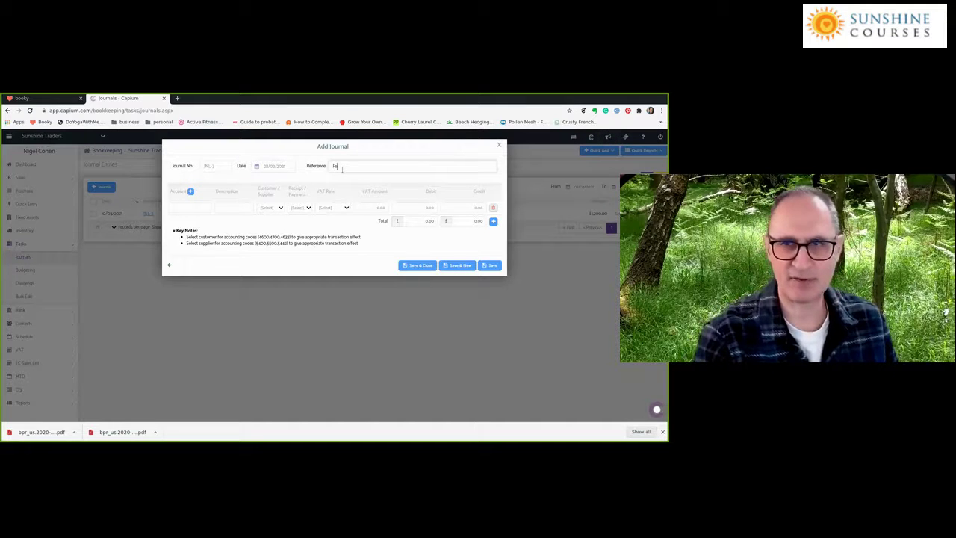
pyautogui.write('Feb Prepayments')
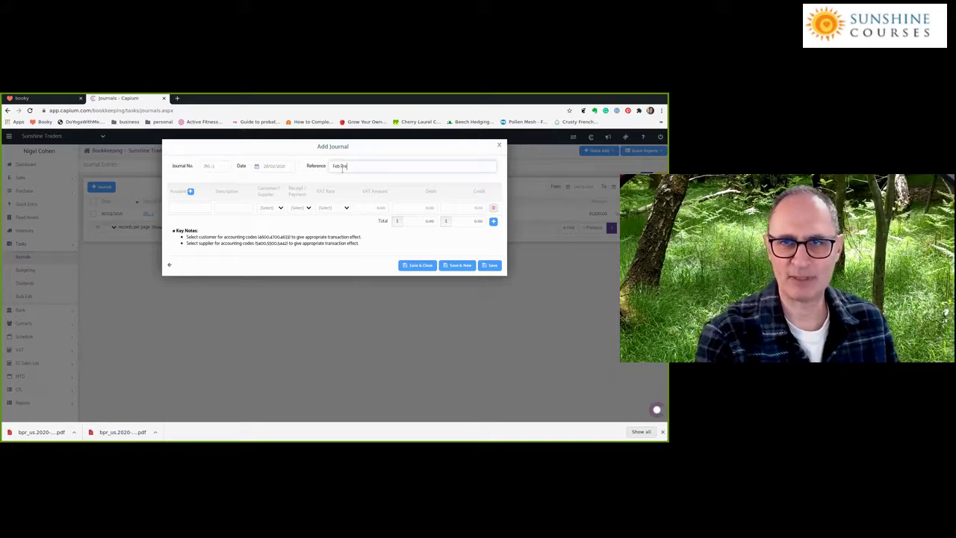
pyautogui.press('BackSpace')
pyautogui.press('BackSpace')
pyautogui.press('BackSpace')
pyautogui.press('BackSpace')
pyautogui.press('BackSpace')
pyautogui.write('ments')
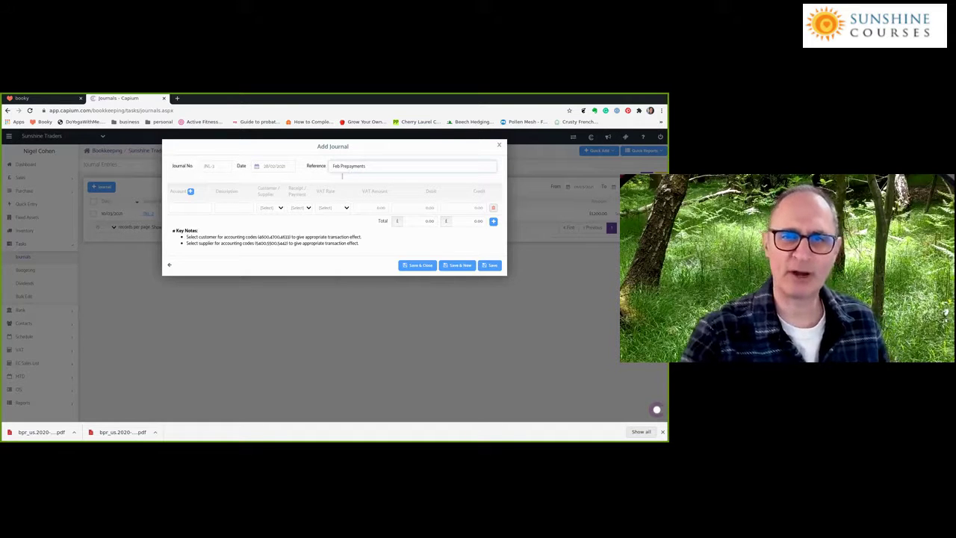
pyautogui.click(199, 207)
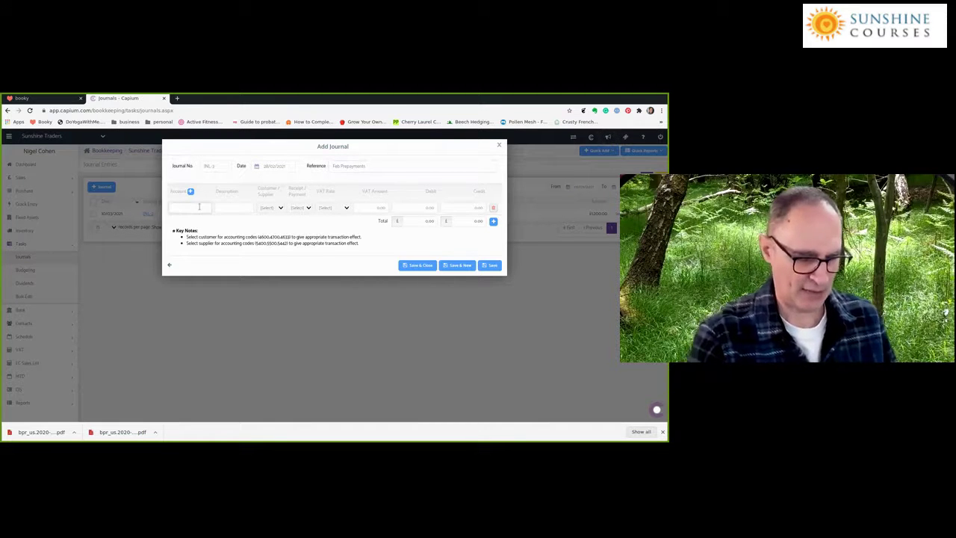
# - Add a 500 debit line to 4630 Prepayments & Accrued Income with a rent description
pyautogui.write('Prep')
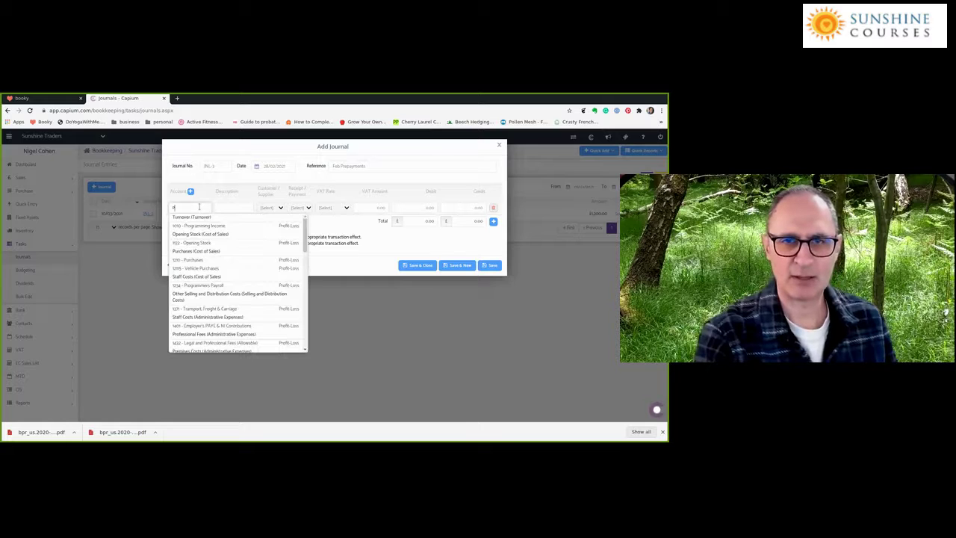
pyautogui.click(207, 228)
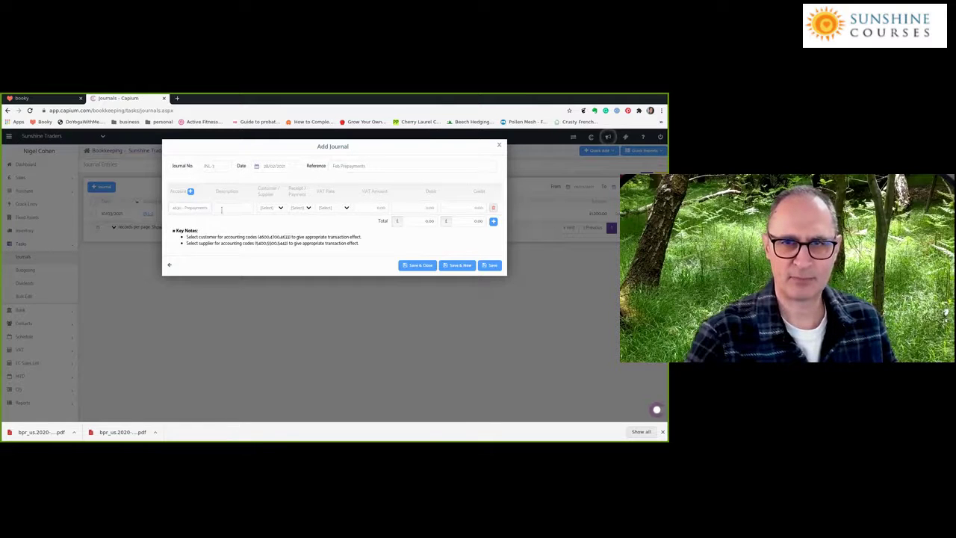
pyautogui.click(224, 207)
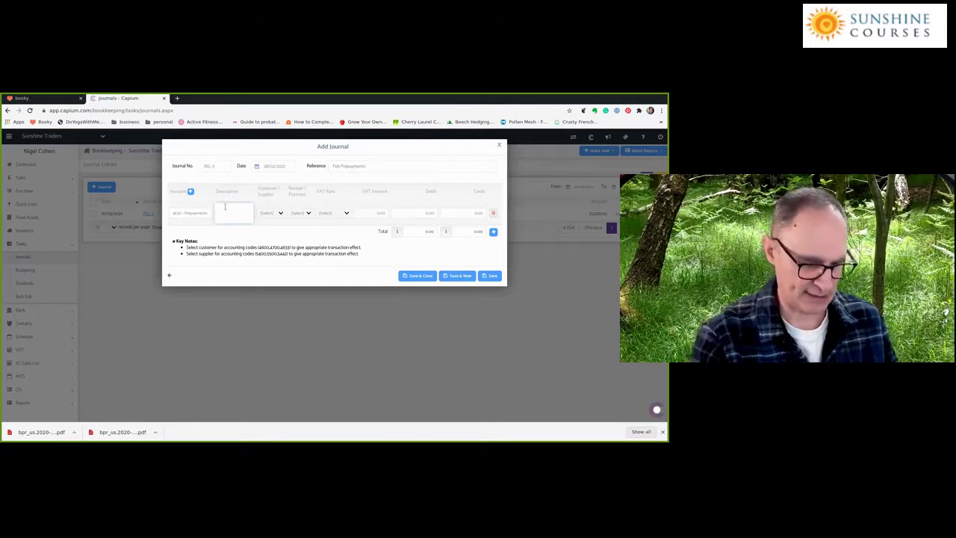
pyautogui.write('Rent')
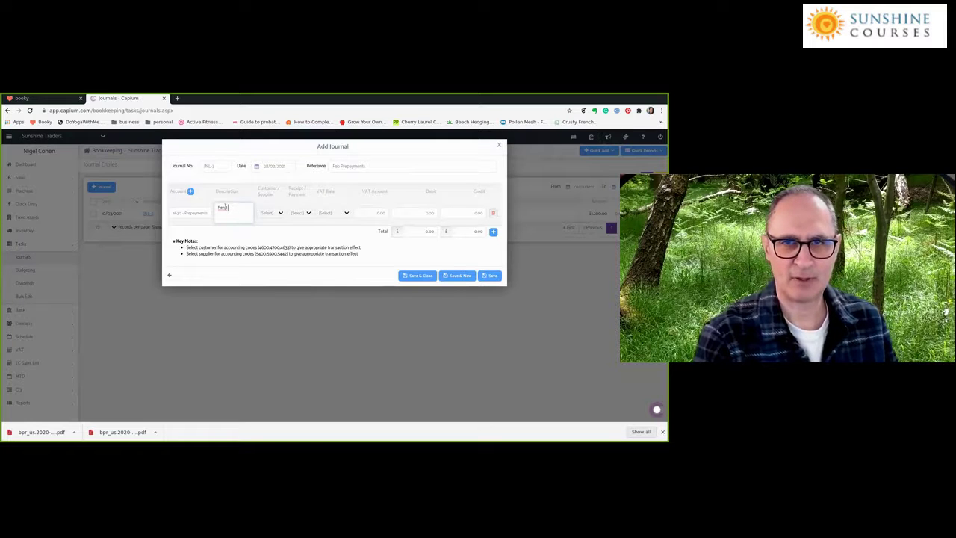
pyautogui.write(' fo')
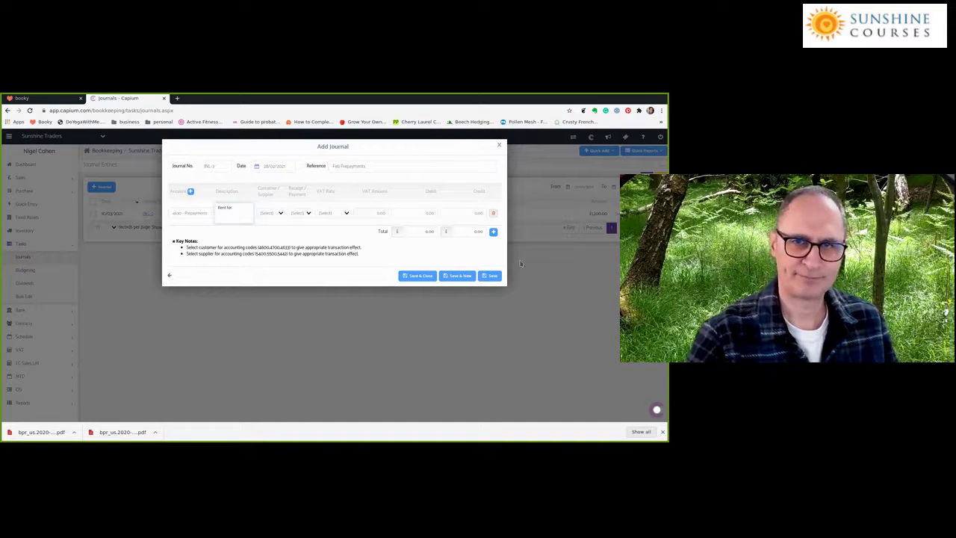
pyautogui.write('r 1 months')
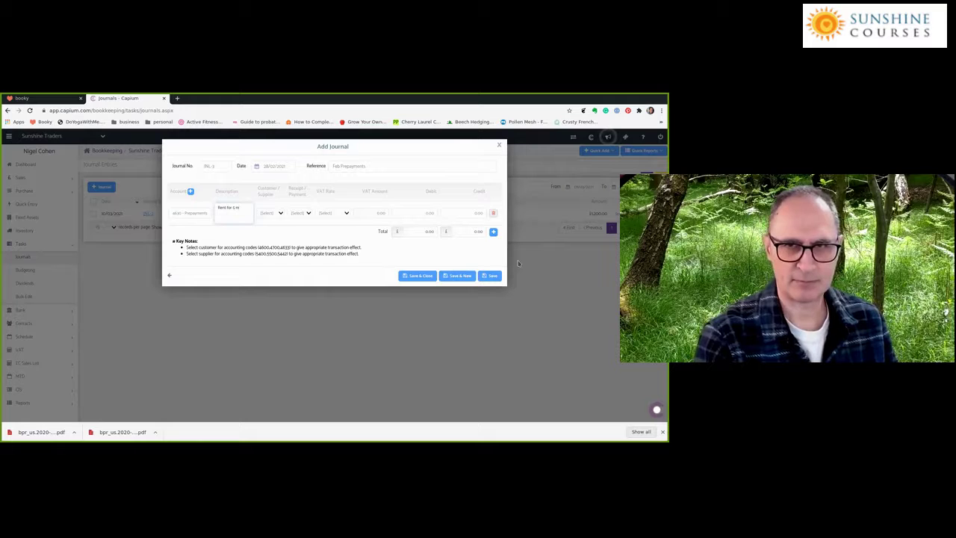
pyautogui.write(' from 1/3 to 30')
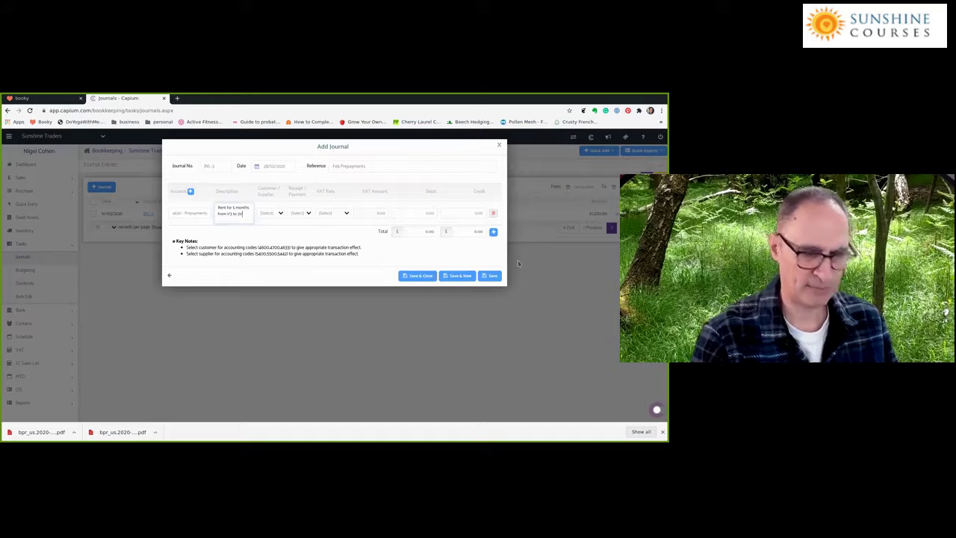
pyautogui.write('100')
pyautogui.press('Tab')
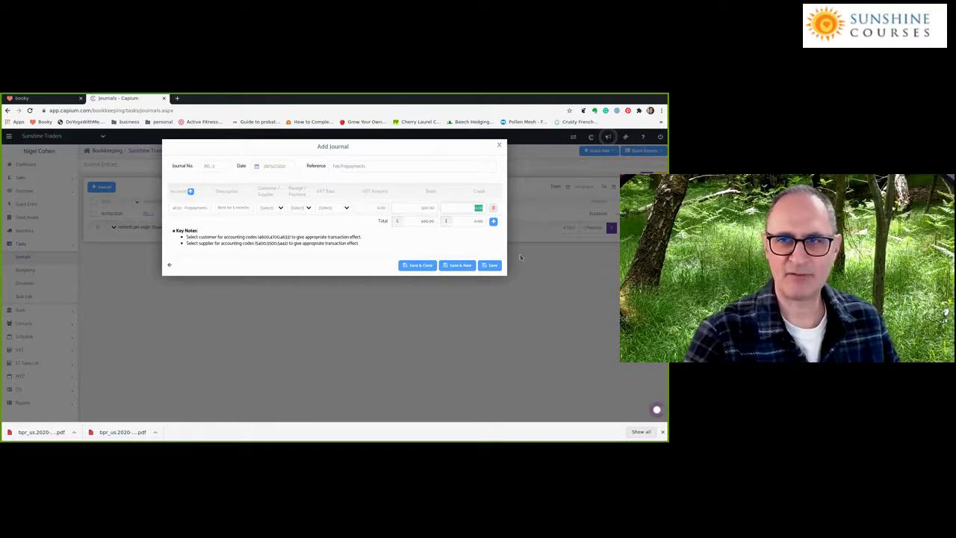
# - Add a matching 500 credit line to 1441 - Rent and delete the empty third row
pyautogui.click(493, 222)
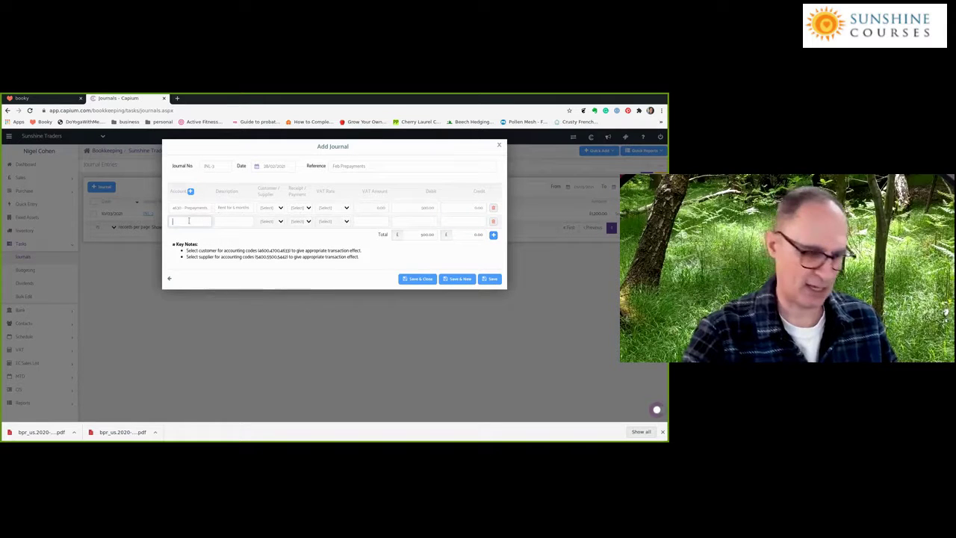
pyautogui.write('Pet')
pyautogui.press('BackSpace')
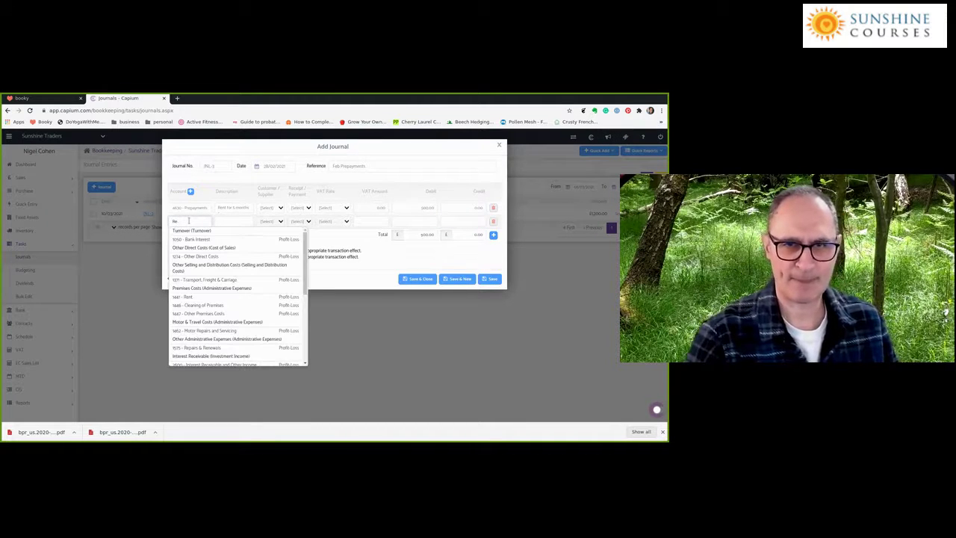
pyautogui.click(187, 296)
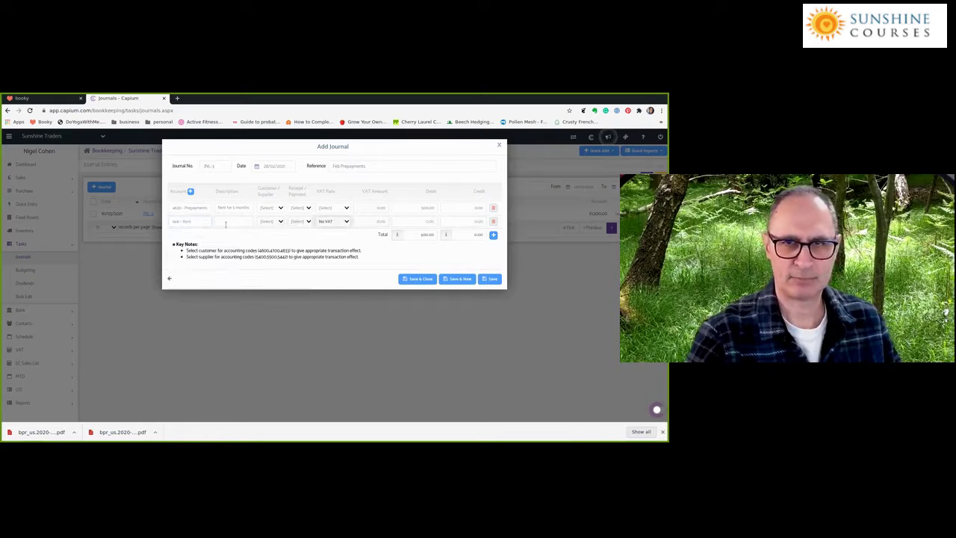
pyautogui.click(229, 208)
pyautogui.hotkey('ctrl', 'a')
pyautogui.click(234, 223)
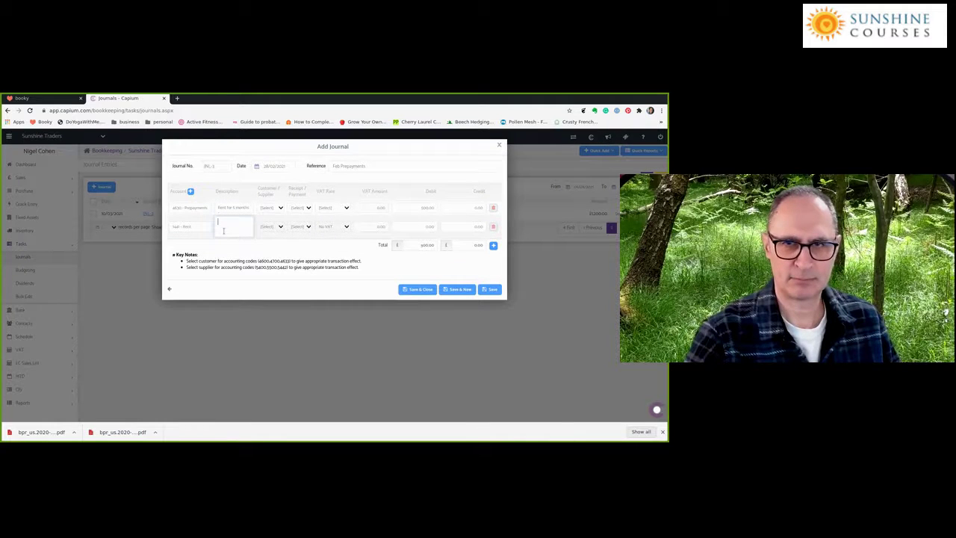
pyautogui.write('Rent for 5 months from 1/3 to 31/7')
pyautogui.click(469, 224)
pyautogui.write('500')
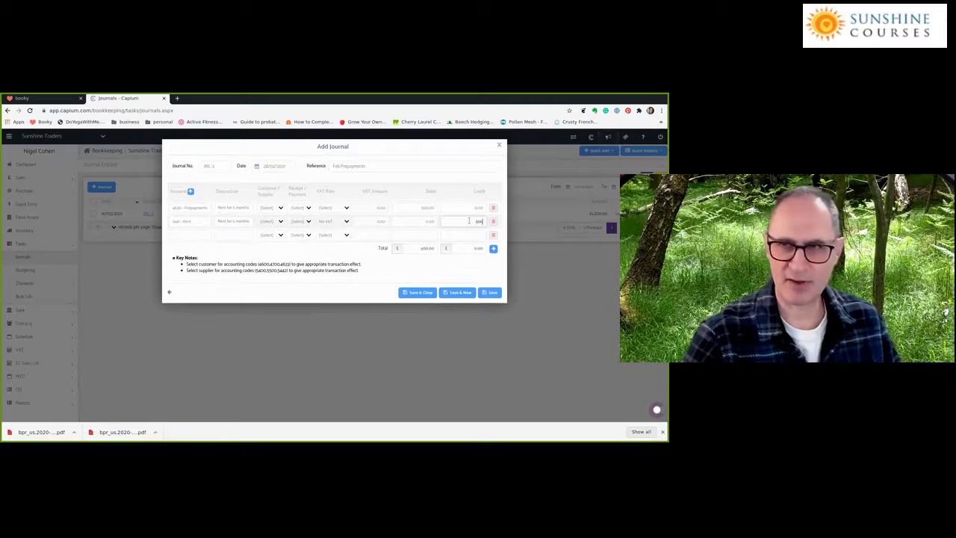
pyautogui.press('Tab')
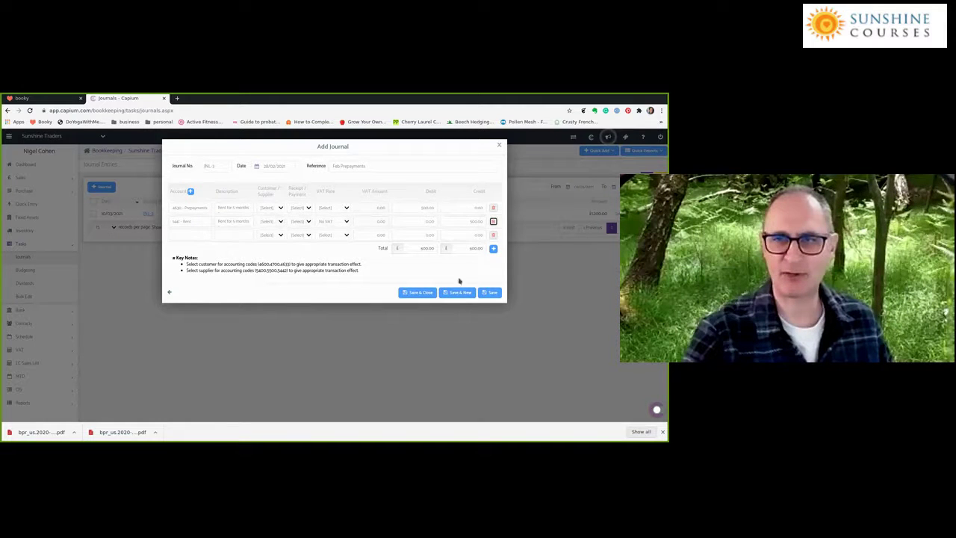
pyautogui.click(493, 235)
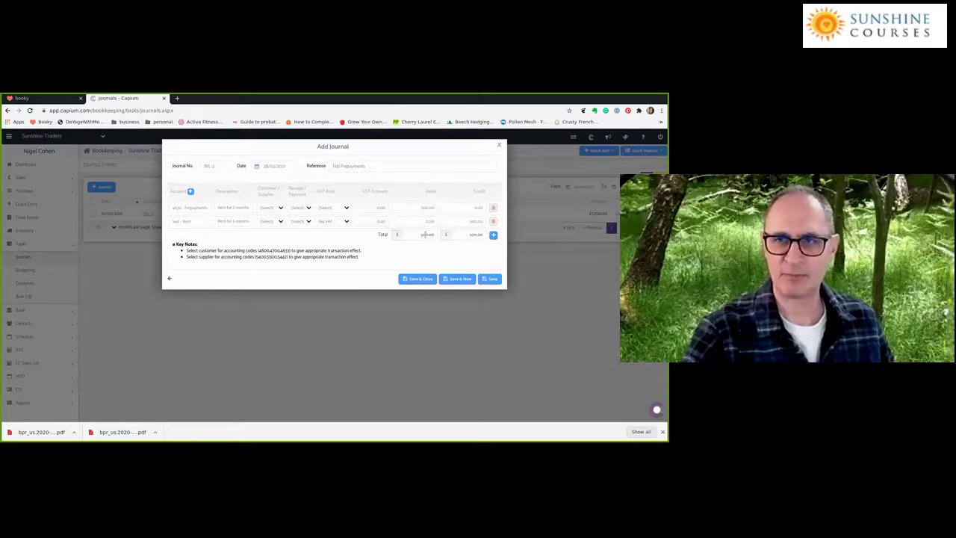
# - Post the journal and refresh last month's Profit and Loss, now £100 rent and £1,300 net loss
pyautogui.click(419, 280)
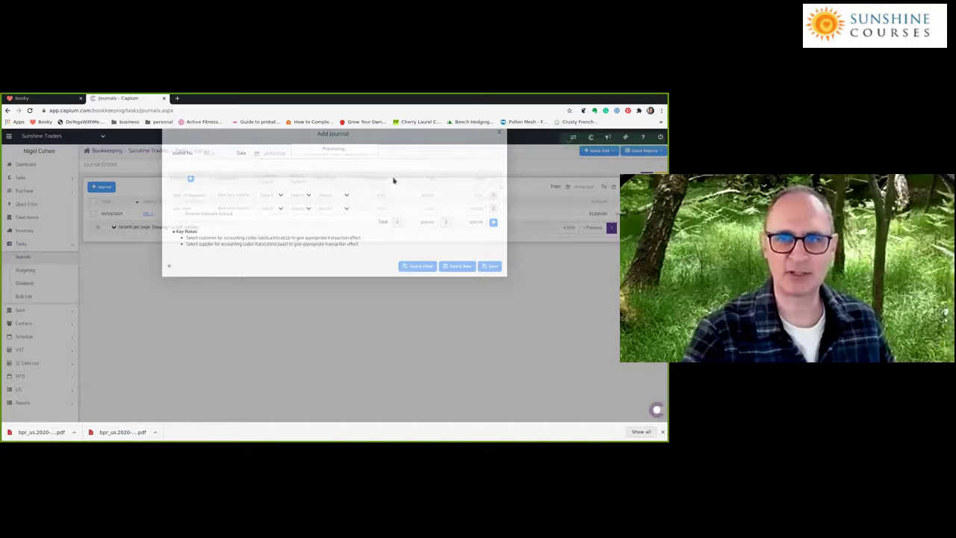
pyautogui.click(312, 187)
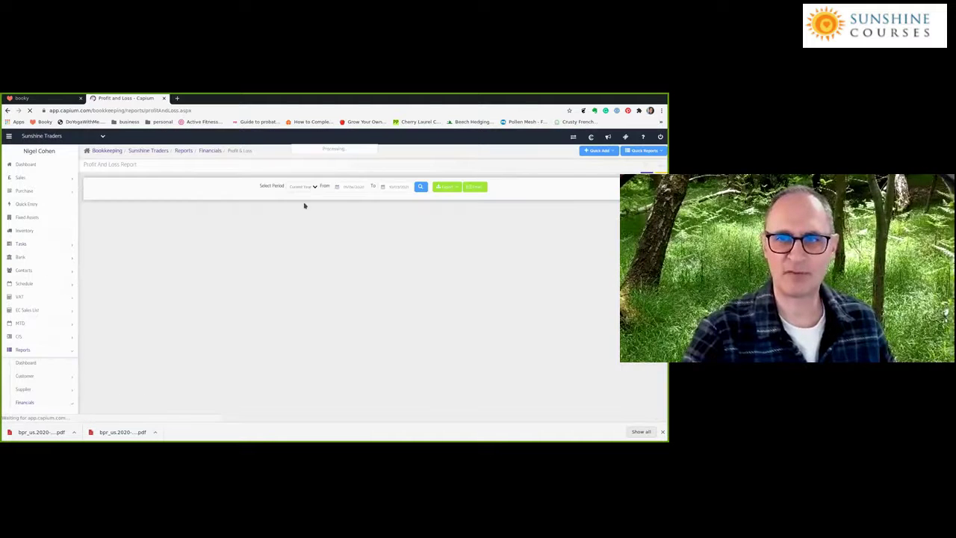
pyautogui.click(301, 210)
pyautogui.click(421, 187)
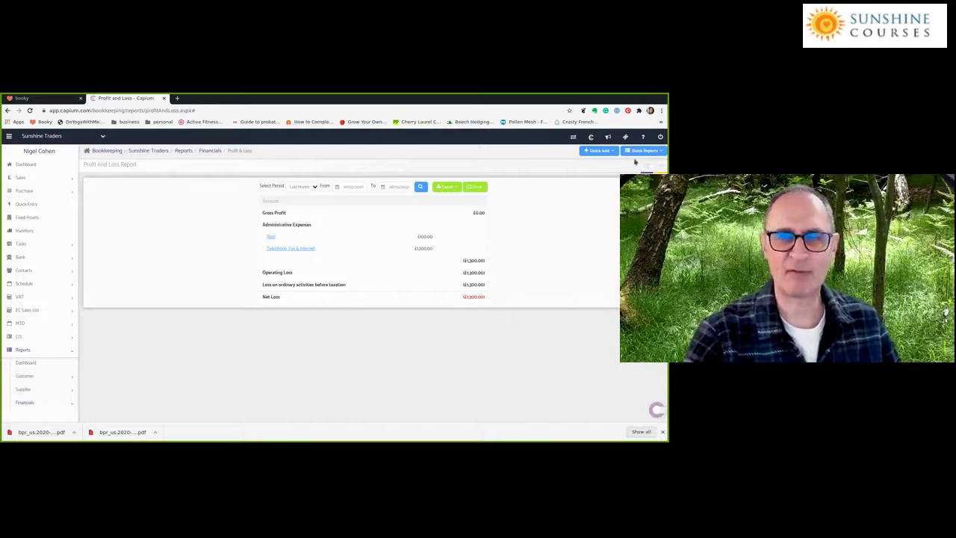
pyautogui.click(662, 150)
pyautogui.click(638, 171)
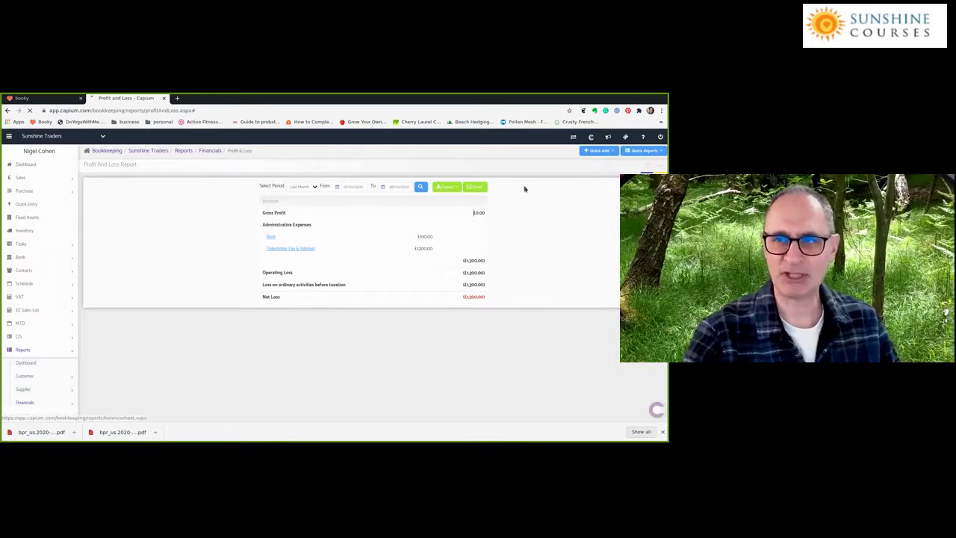
# - Show the Balance Sheet for Current Month, then switch to the Profit and Loss report
pyautogui.click(299, 186)
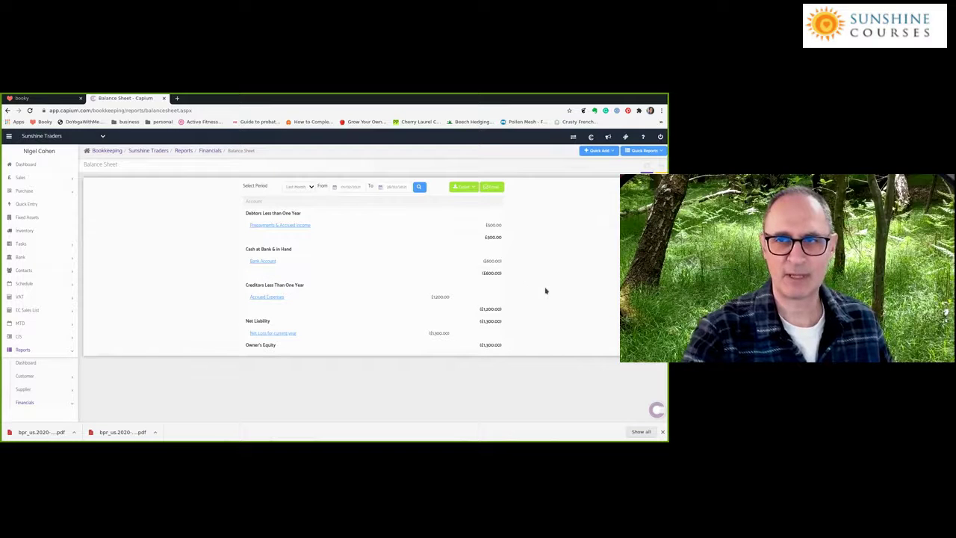
pyautogui.click(312, 189)
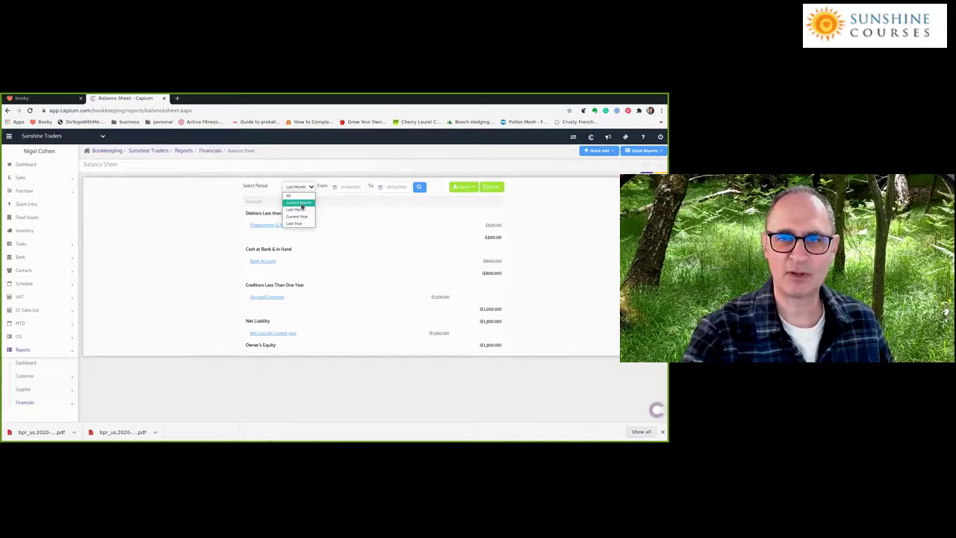
pyautogui.click(299, 204)
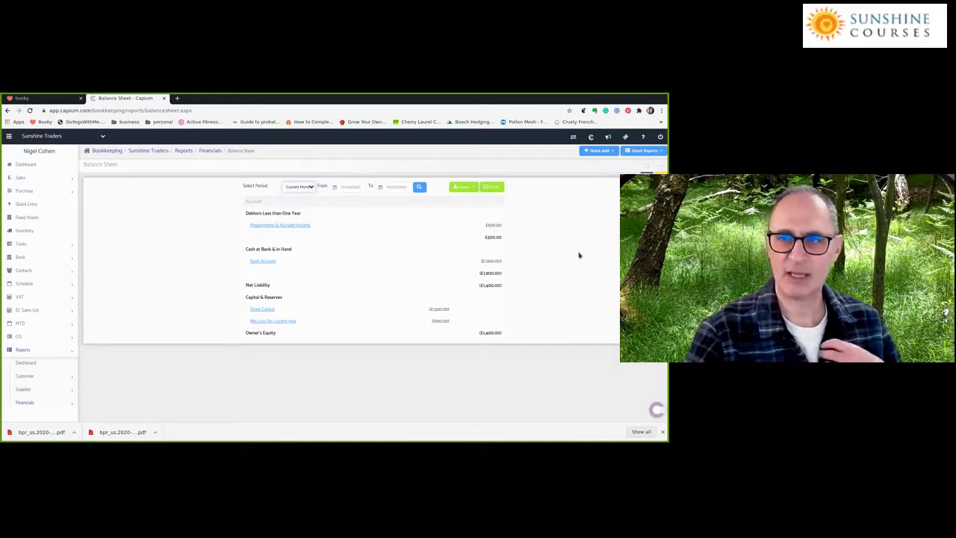
pyautogui.click(645, 157)
pyautogui.click(636, 167)
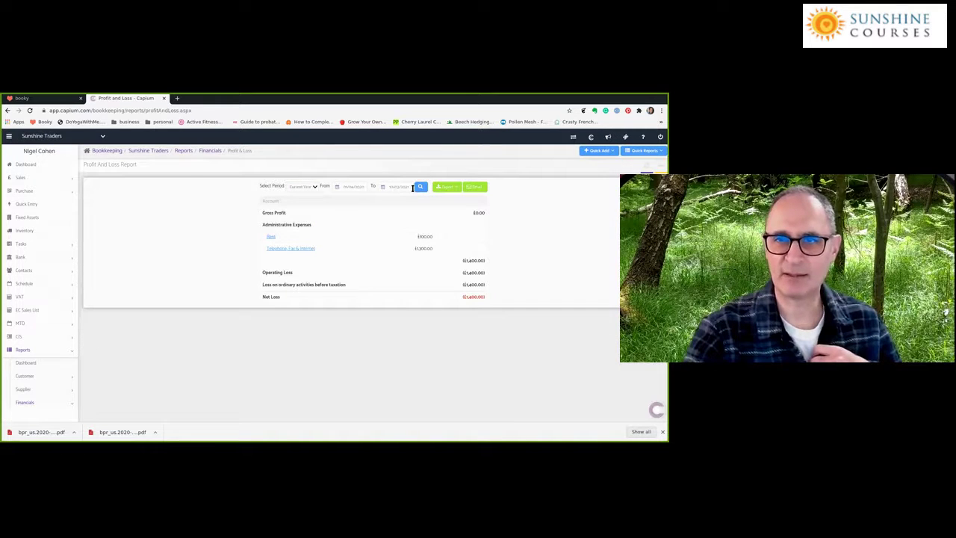
# - Set the Profit and Loss period to Current Month, showing only telephone costs and £100.00 net loss
pyautogui.click(303, 186)
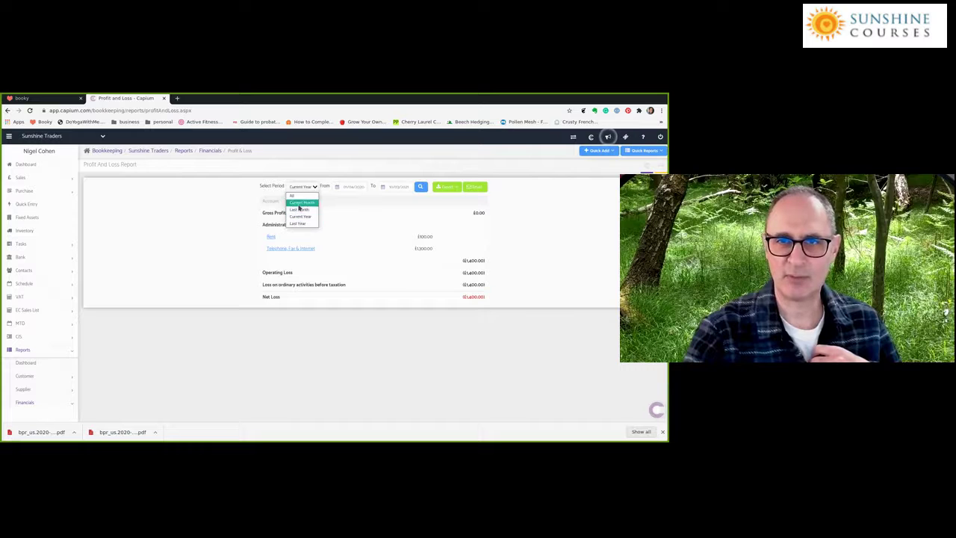
pyautogui.click(302, 203)
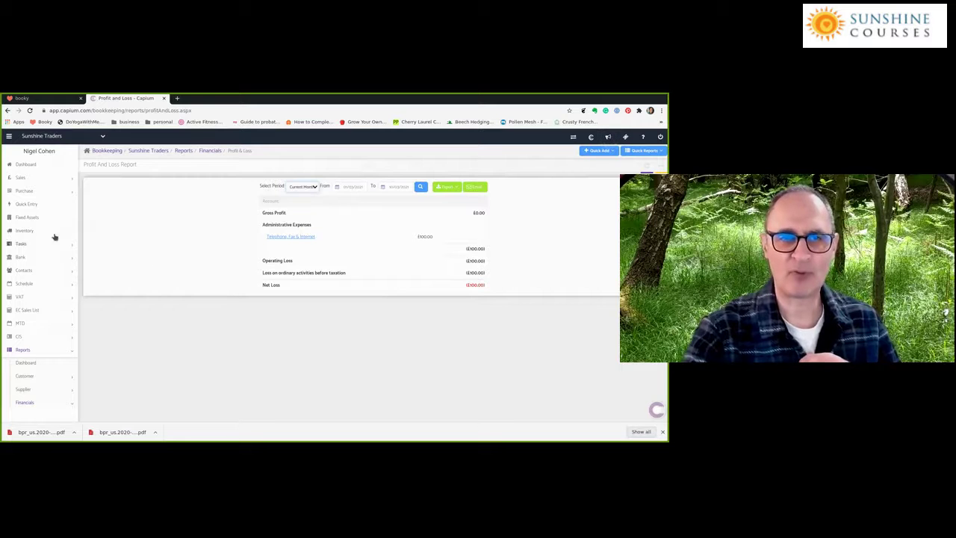
pyautogui.click(23, 245)
# - Start a new journal with reference 'March Prepayments'
pyautogui.click(28, 258)
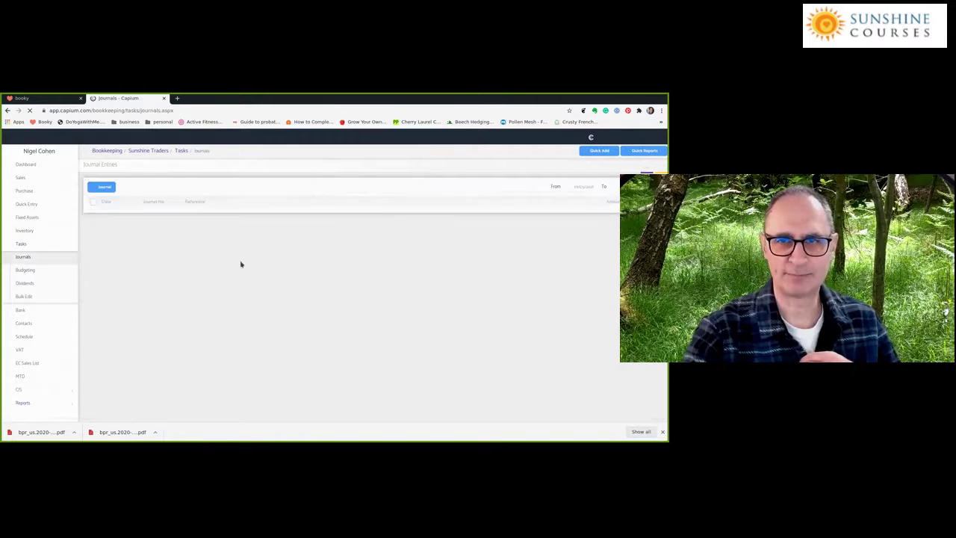
pyautogui.click(222, 213)
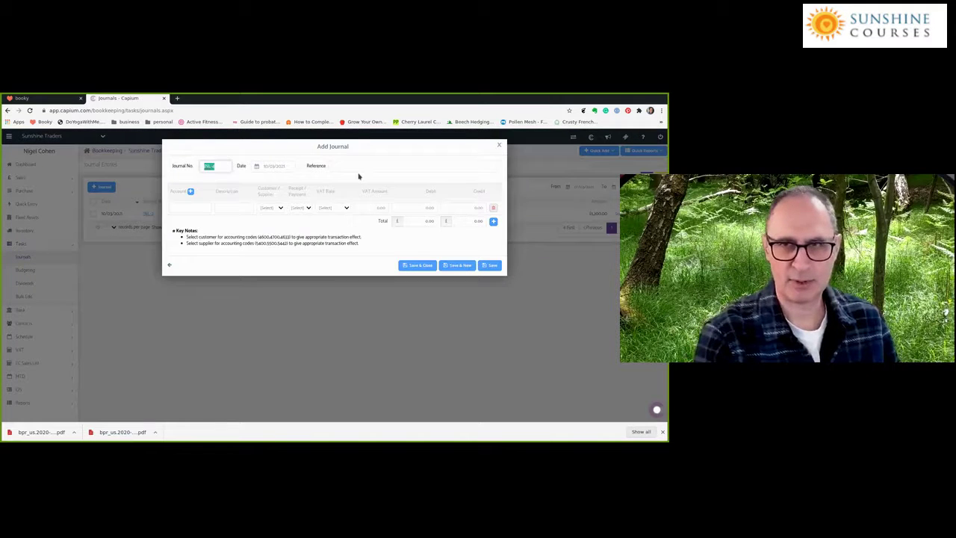
pyautogui.click(358, 174)
pyautogui.write('March Prepayments')
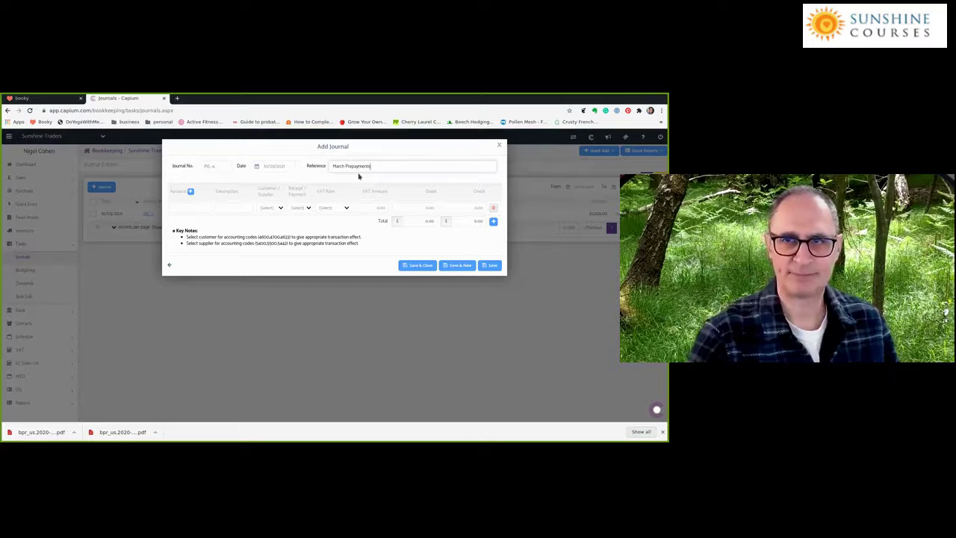
# - Credit 4630 - Prepayments 100 with description 'Insease March rent from Prepayment'
pyautogui.click(190, 206)
pyautogui.write('prep')
pyautogui.press('Return')
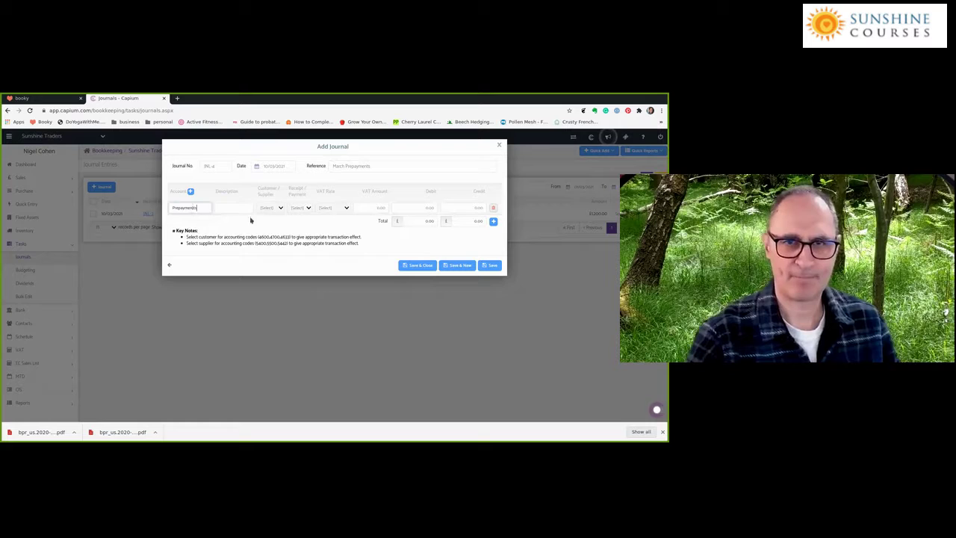
pyautogui.click(228, 207)
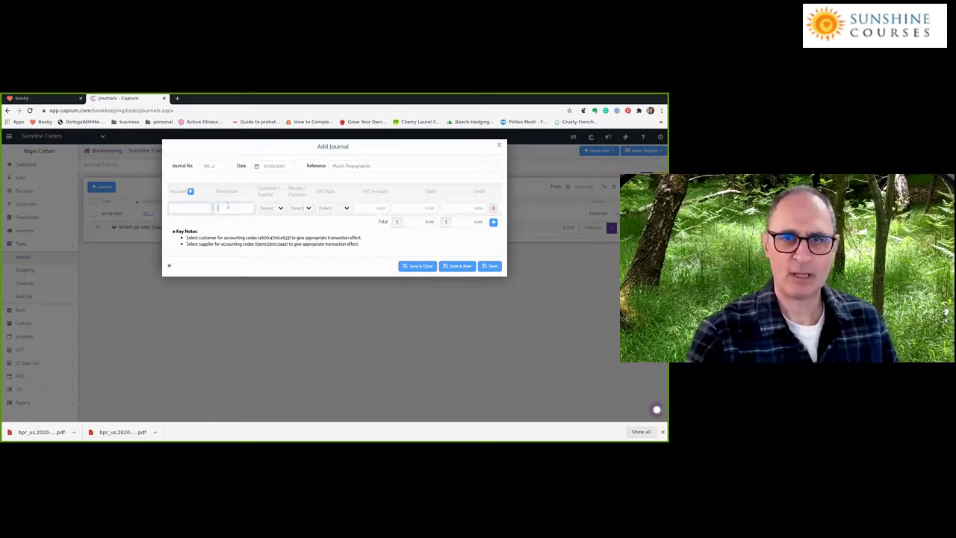
pyautogui.click(187, 219)
pyautogui.click(206, 228)
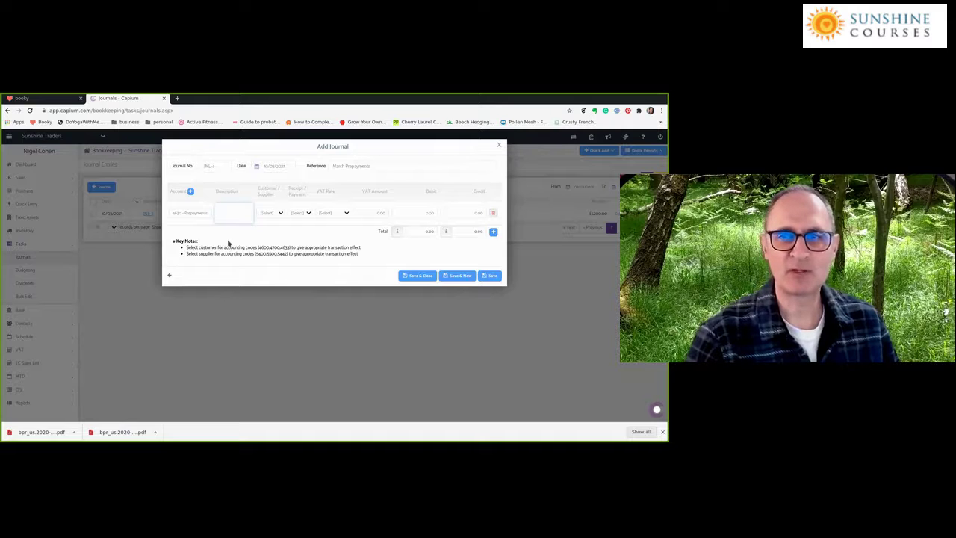
pyautogui.write('Insease March')
pyautogui.write(' rent from')
pyautogui.write(' Prepayment')
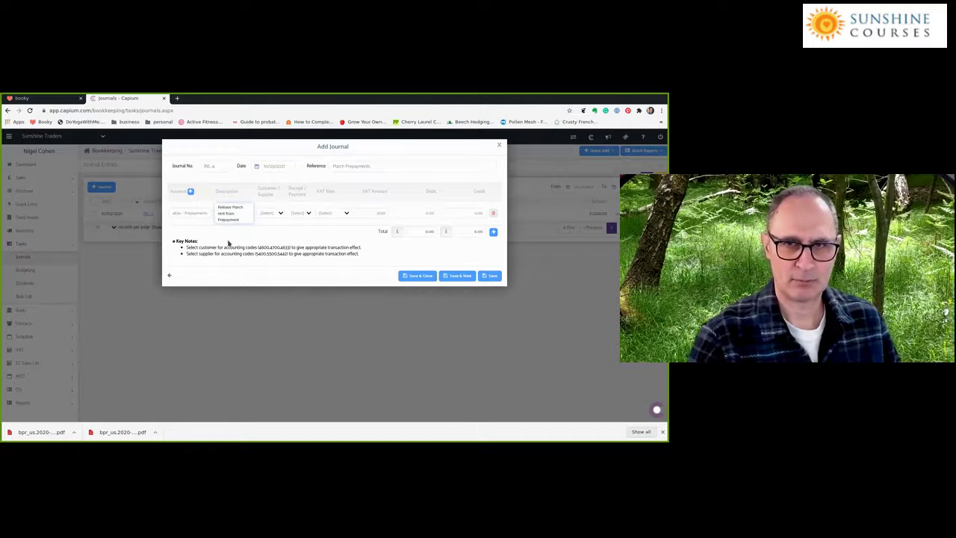
pyautogui.press('Tab')
pyautogui.press('Tab')
pyautogui.press('Tab')
pyautogui.press('Tab')
pyautogui.click(467, 208)
pyautogui.write('4')
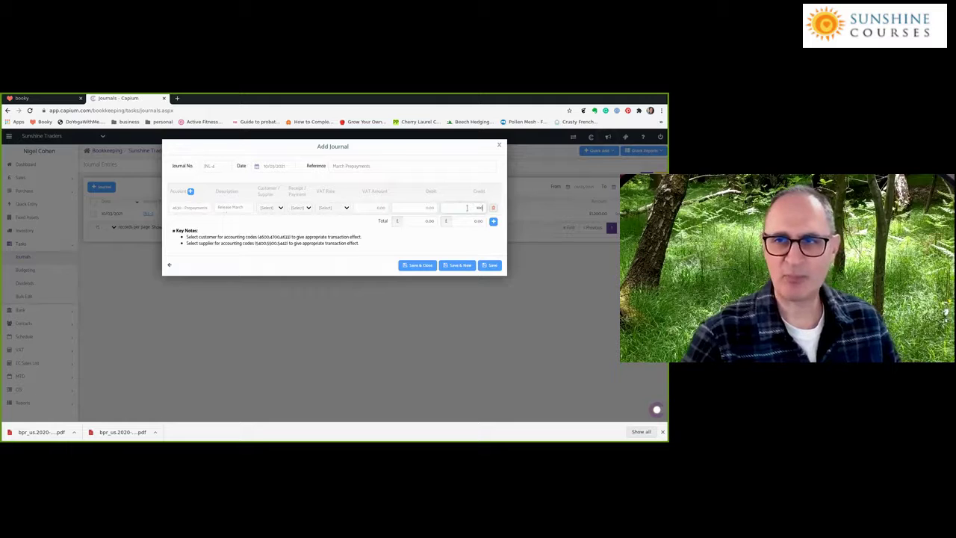
pyautogui.press('Tab')
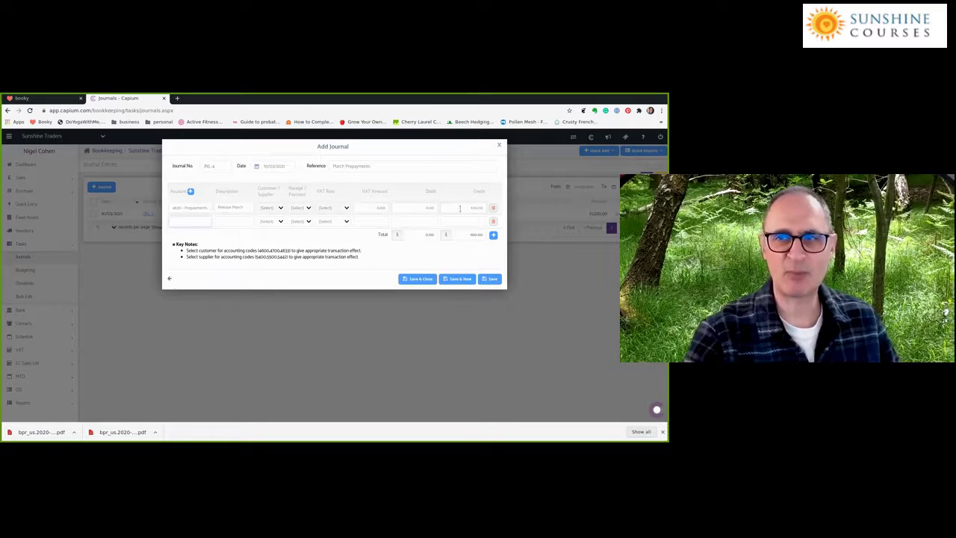
# - Debit 1441 - Rent 100.00 with the same description, then save and close the journal
pyautogui.click(183, 223)
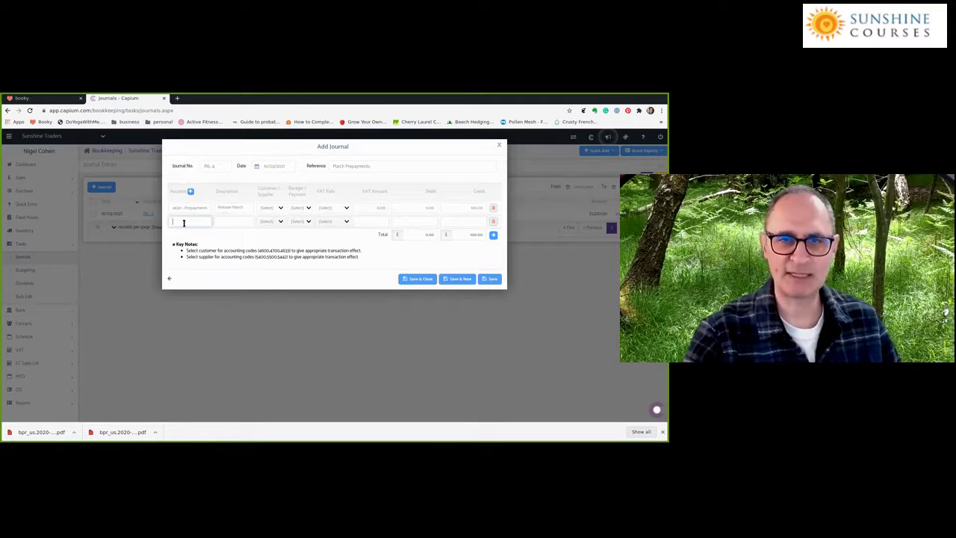
pyautogui.write('tele')
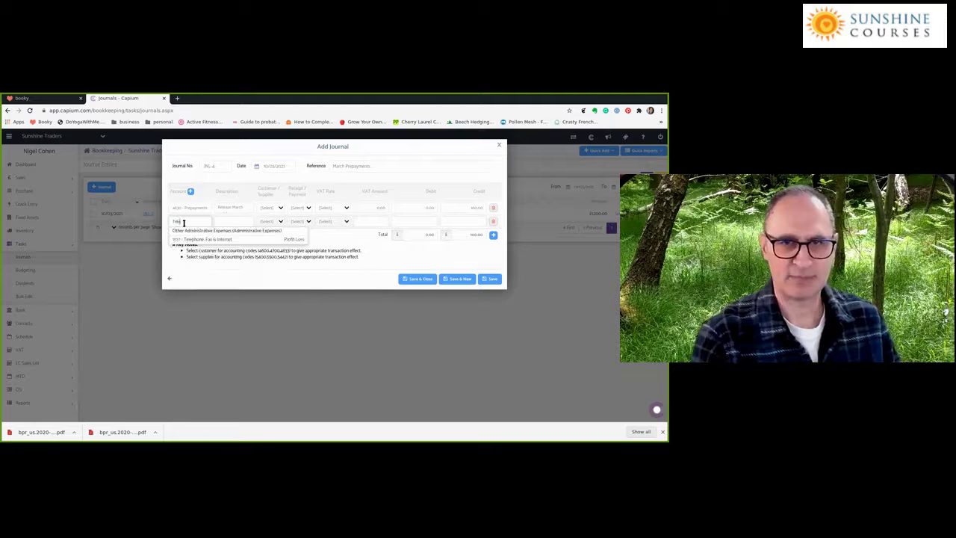
pyautogui.press('BackSpace')
pyautogui.press('BackSpace')
pyautogui.write('re')
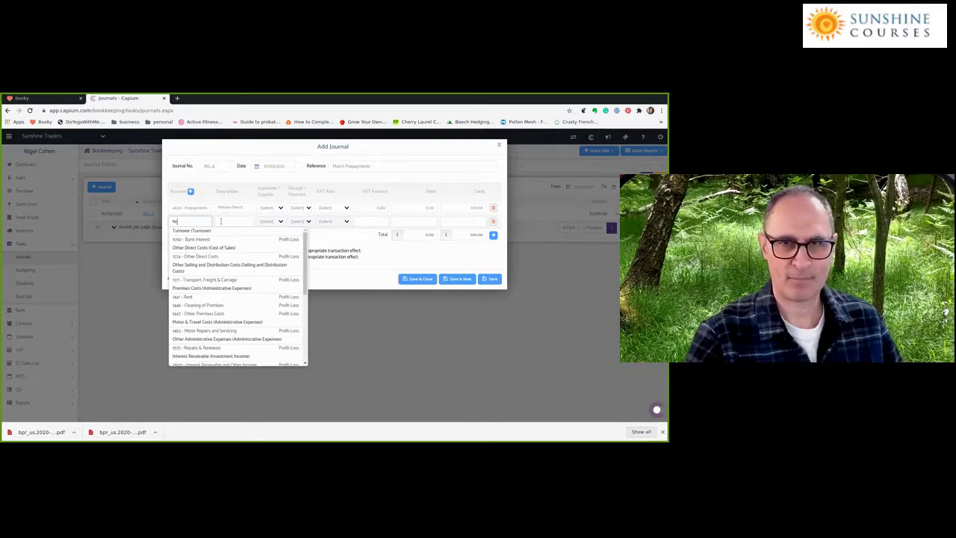
pyautogui.click(185, 242)
pyautogui.moveTo(219, 207); pyautogui.dragTo(247, 218)
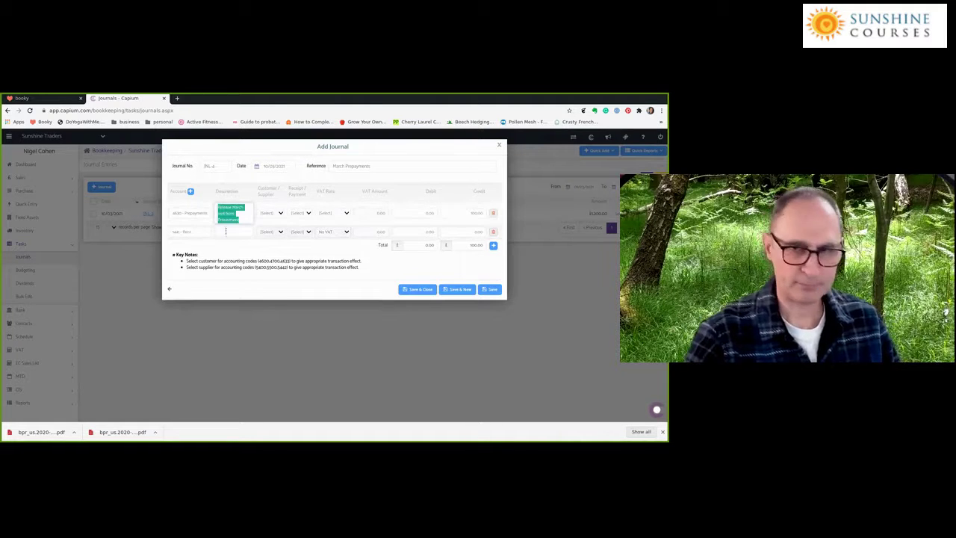
pyautogui.click(226, 230)
pyautogui.hotkey('ctrl', 'v')
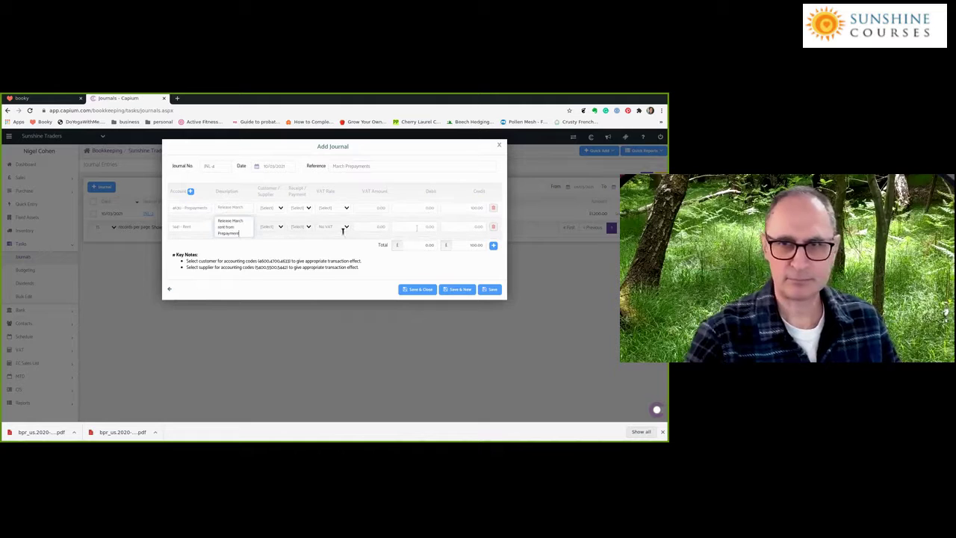
pyautogui.click(424, 228)
pyautogui.doubleClick(427, 222)
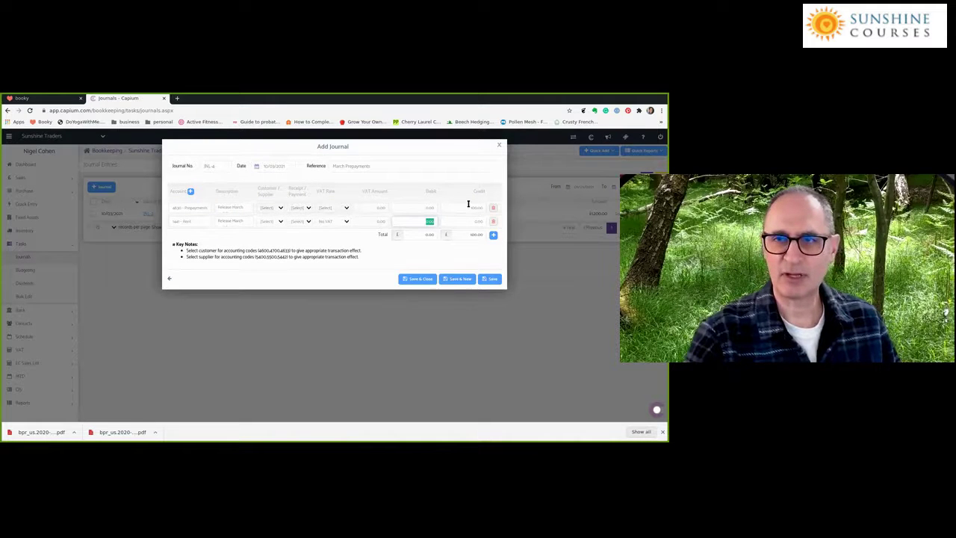
pyautogui.write('100')
pyautogui.press('Tab')
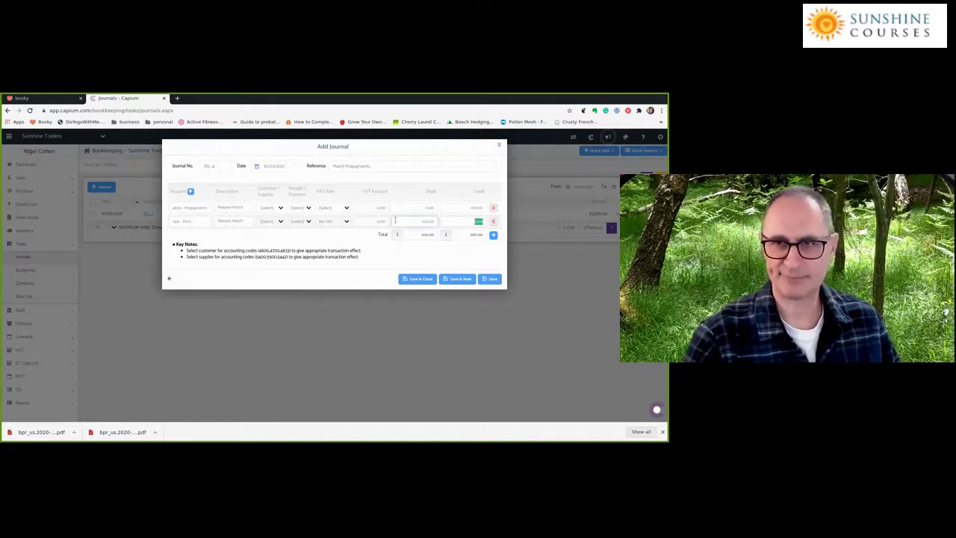
pyautogui.click(412, 280)
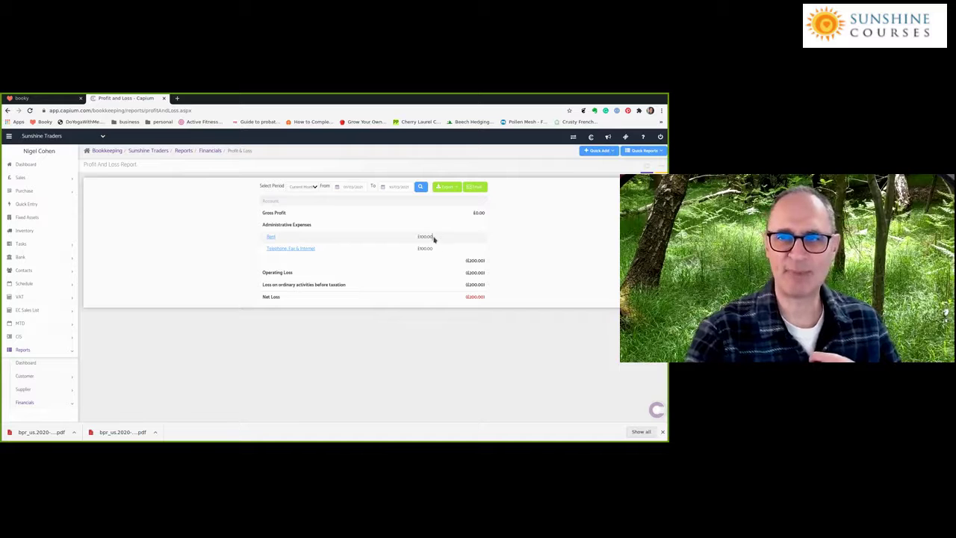
# - With the current-month Profit and Loss showing £100.00 Rent and a £200.00 net loss, open Quick Reports
pyautogui.click(656, 152)
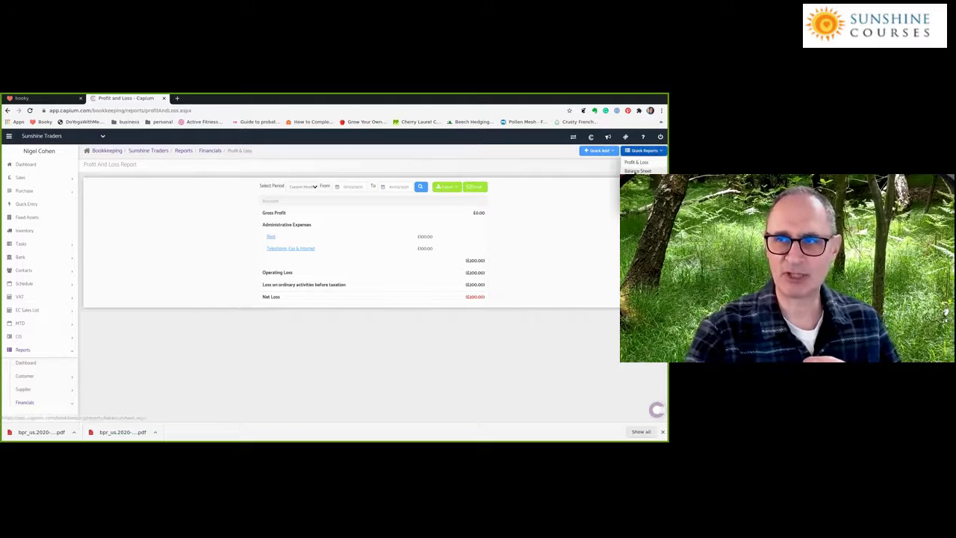
# - View the Balance Sheet with Prepayments at £400.00, then return to the Prepayment Journal slide
pyautogui.click(641, 165)
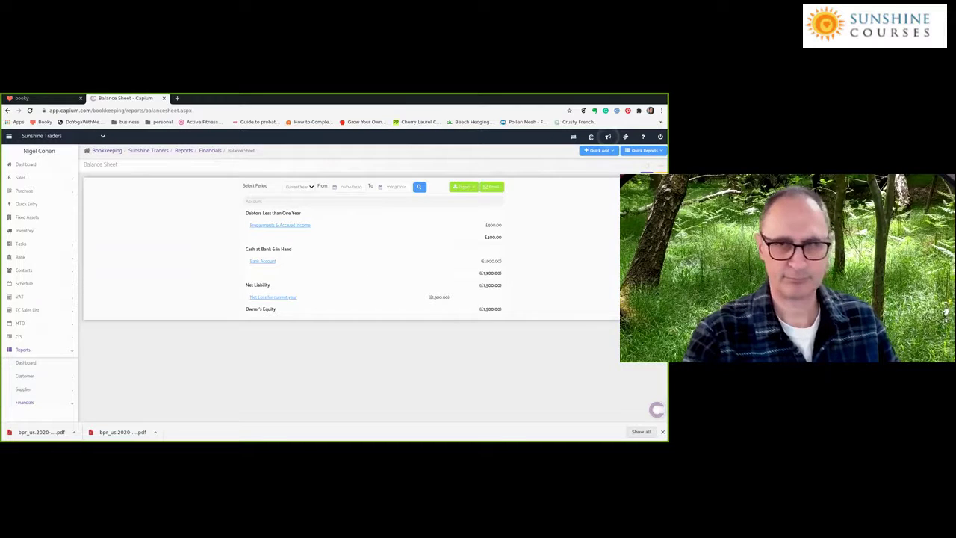
pyautogui.hotkey('alt', 'Tab')
pyautogui.hotkey('alt', 'Tab')
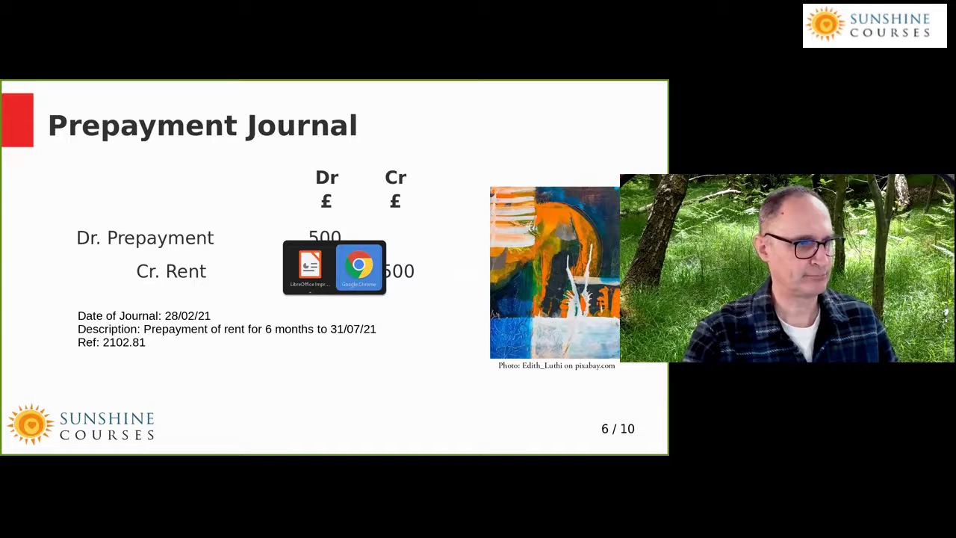
pyautogui.hotkey('alt', 'Tab')
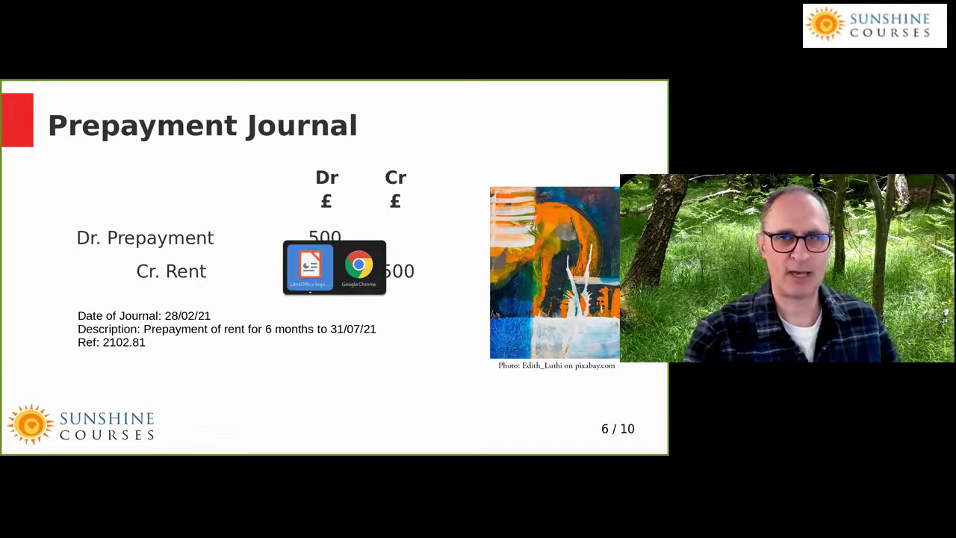
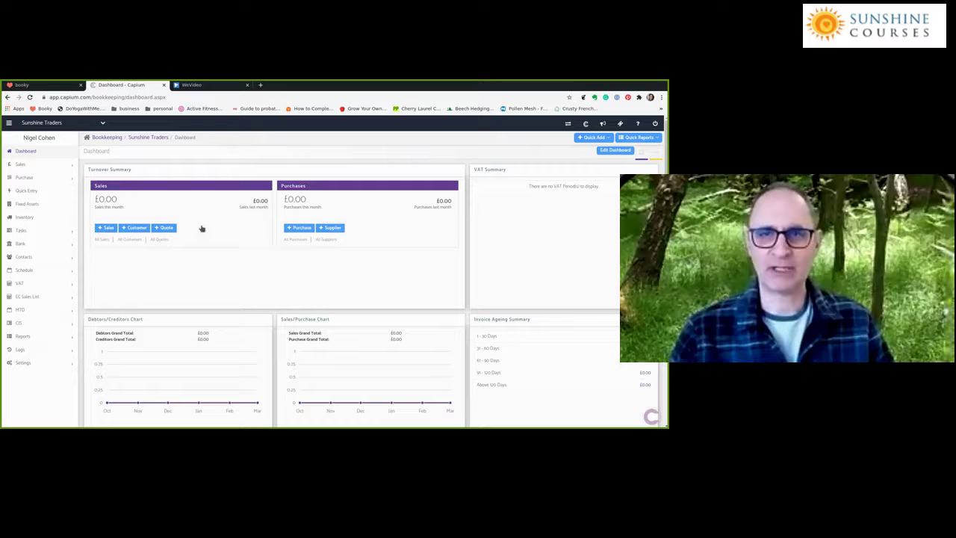
# - Open the Quick Entry list and start a new quick entry
pyautogui.click(30, 191)
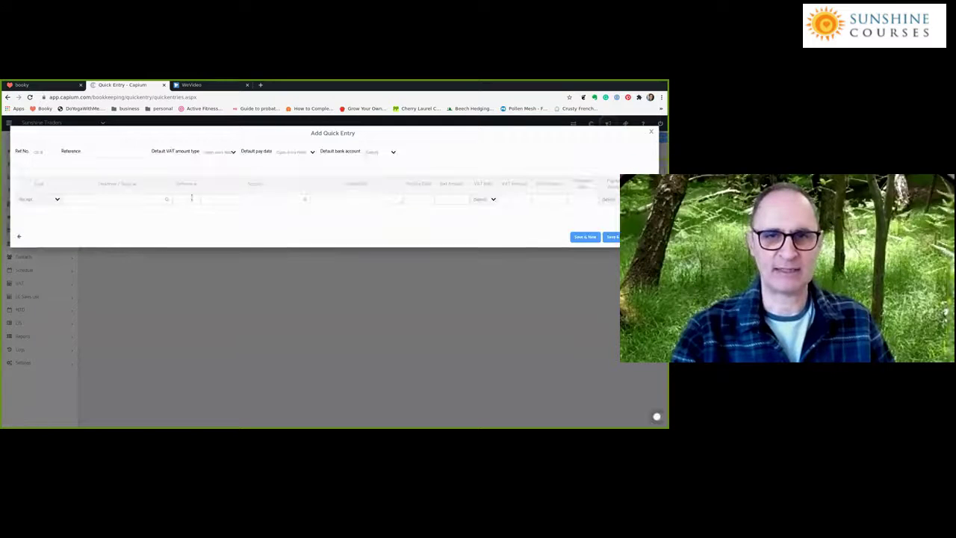
pyautogui.click(191, 198)
# - Fill the receipt row with reference 21053, account 1020 Donations Received and description 'Donation from ABC'
pyautogui.write('210534')
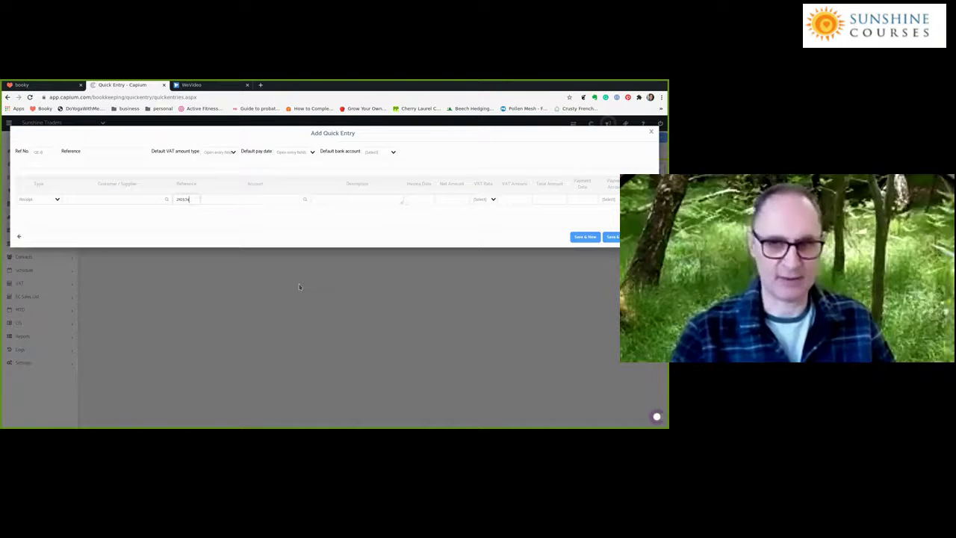
pyautogui.press('Tab')
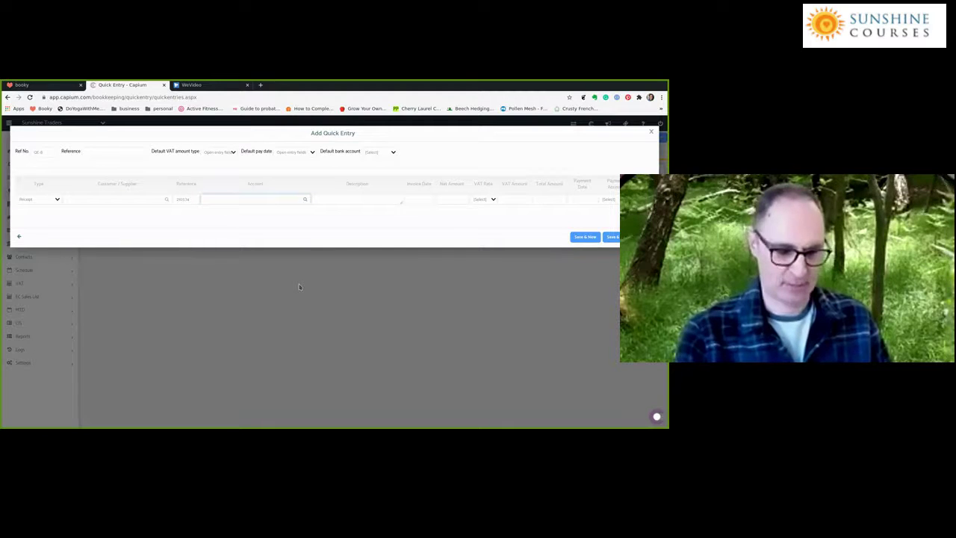
pyautogui.write('Do')
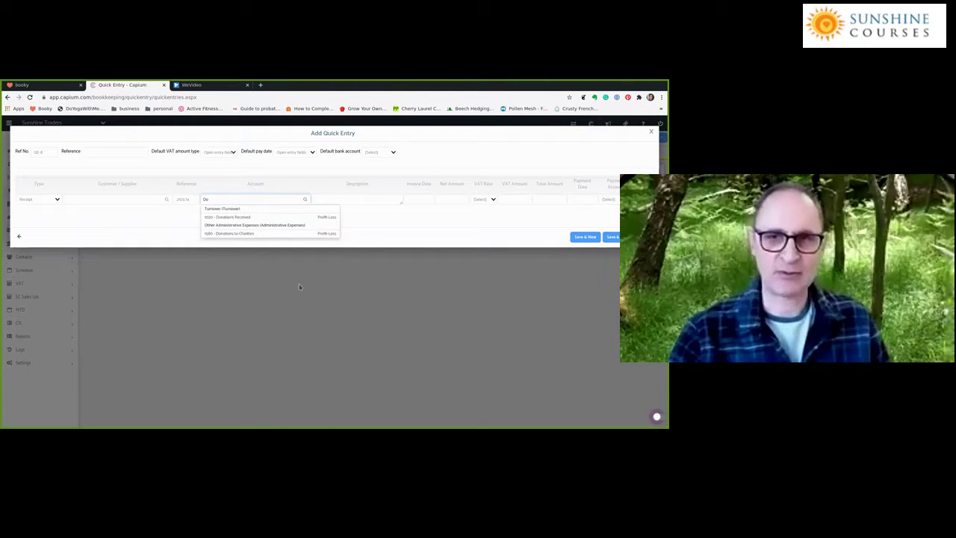
pyautogui.click(237, 217)
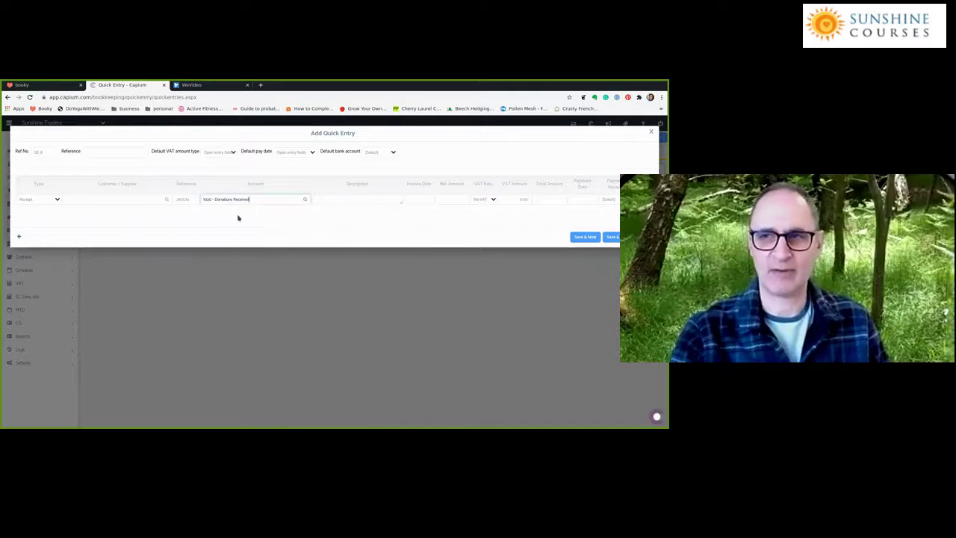
pyautogui.click(328, 199)
pyautogui.write('ABC')
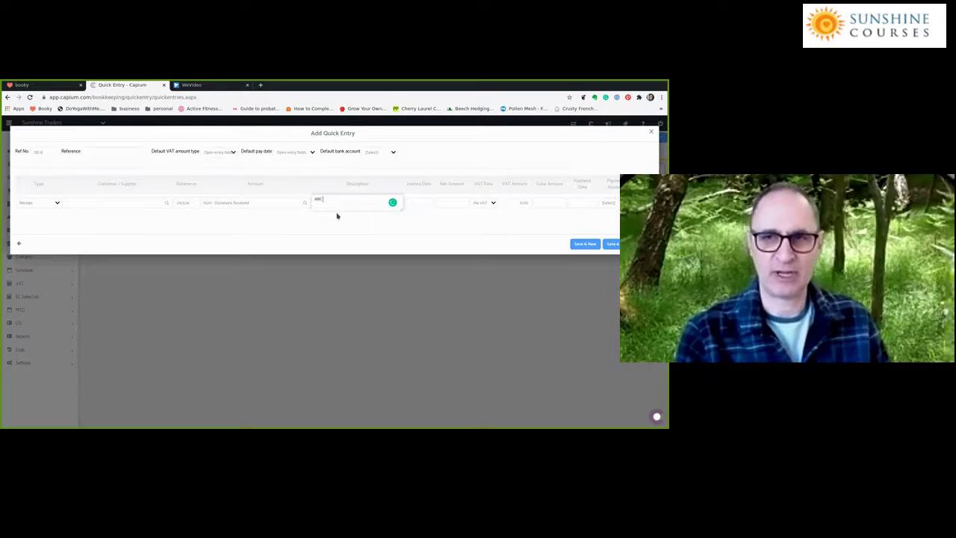
pyautogui.press('Home')
pyautogui.write('Donation')
pyautogui.write(' from')
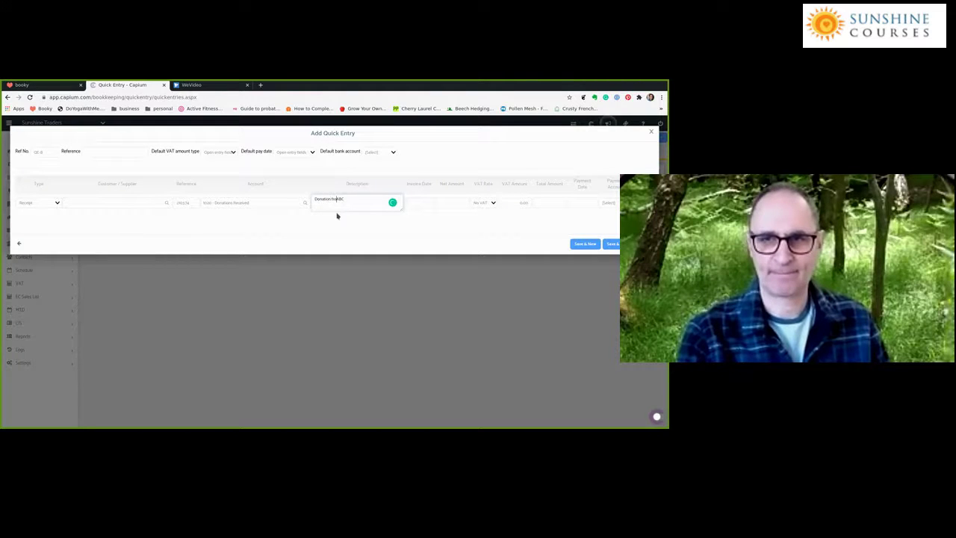
# - Date the receipt 11/03/2021, enter 1000 paid into the Bank Account, and save it
pyautogui.press('Tab')
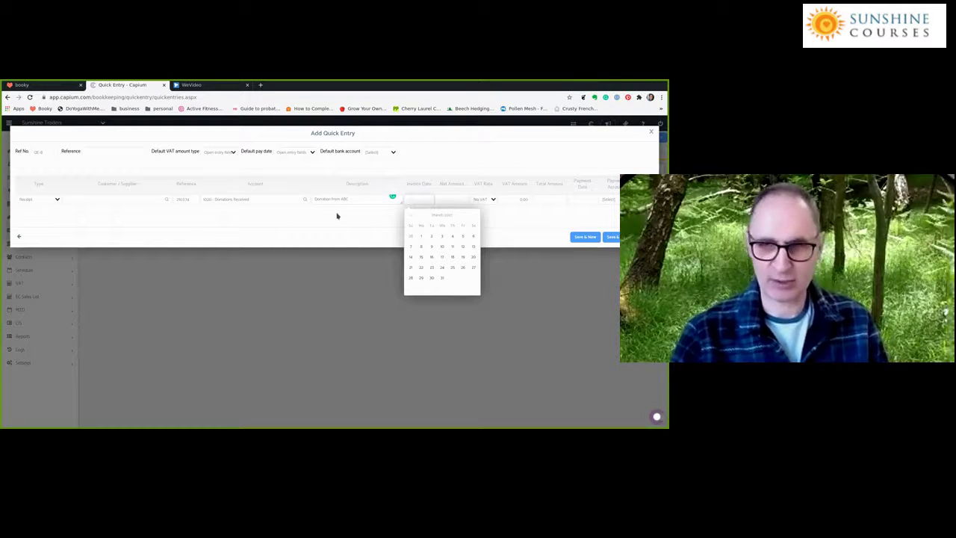
pyautogui.write('11')
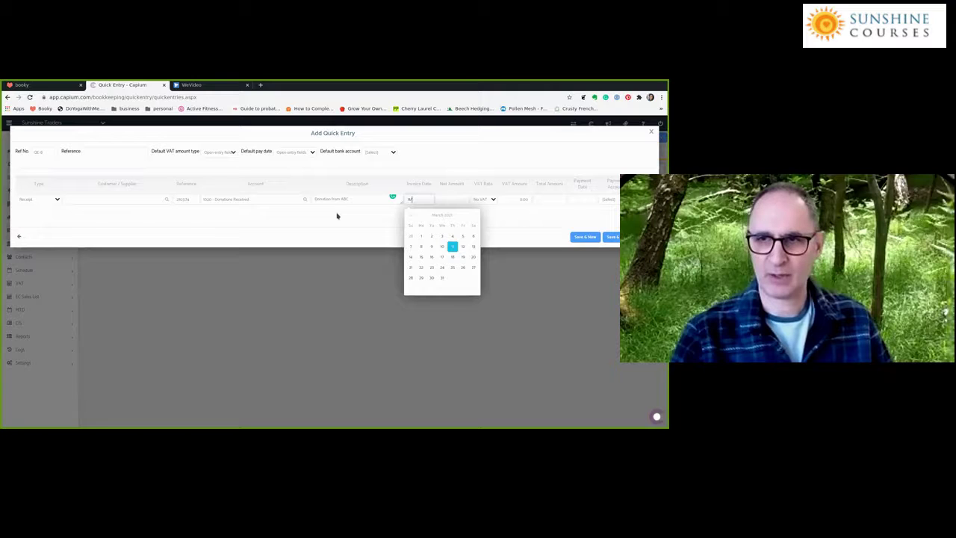
pyautogui.press('Tab')
pyautogui.write('1000')
pyautogui.press('Tab')
pyautogui.press('Tab')
pyautogui.press('Tab')
pyautogui.press('Tab')
pyautogui.press('Tab')
pyautogui.click(609, 200)
pyautogui.click(609, 215)
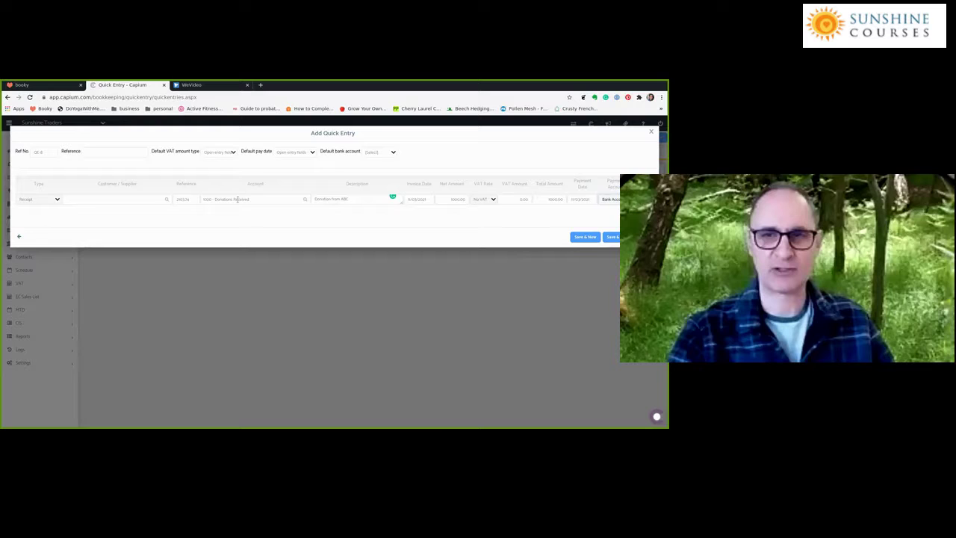
pyautogui.click(611, 237)
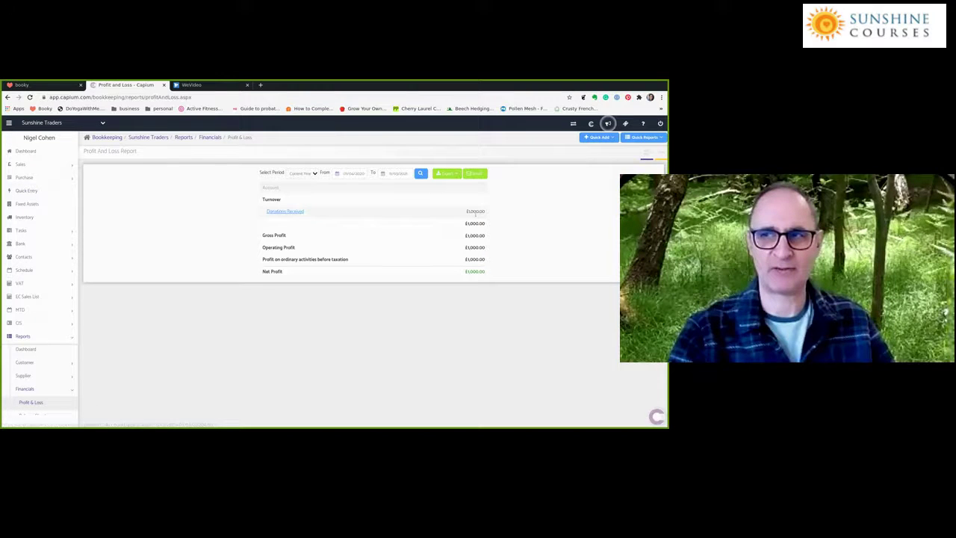
# - View the Balance Sheet showing £1,000 in the bank, then open Journals under Tasks
pyautogui.click(662, 138)
pyautogui.click(636, 163)
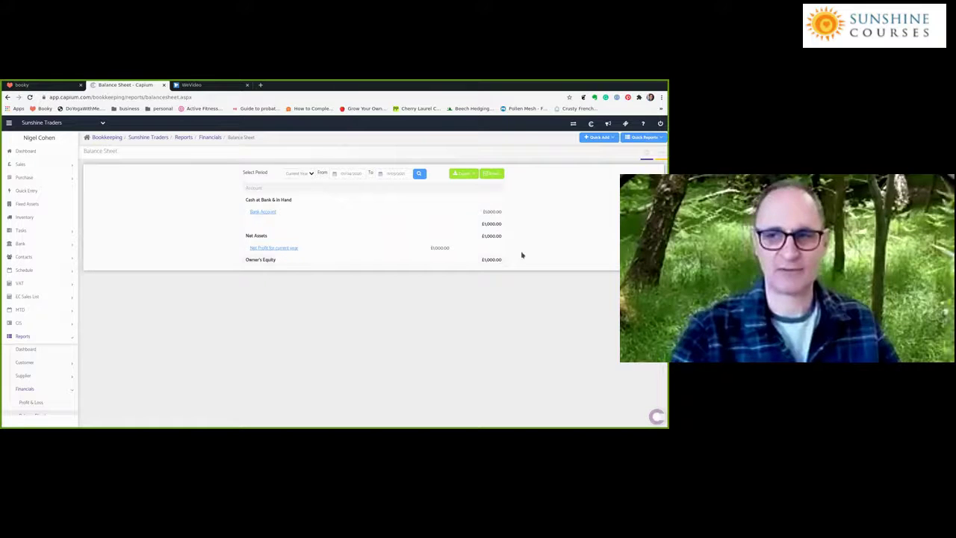
pyautogui.click(21, 230)
pyautogui.click(23, 244)
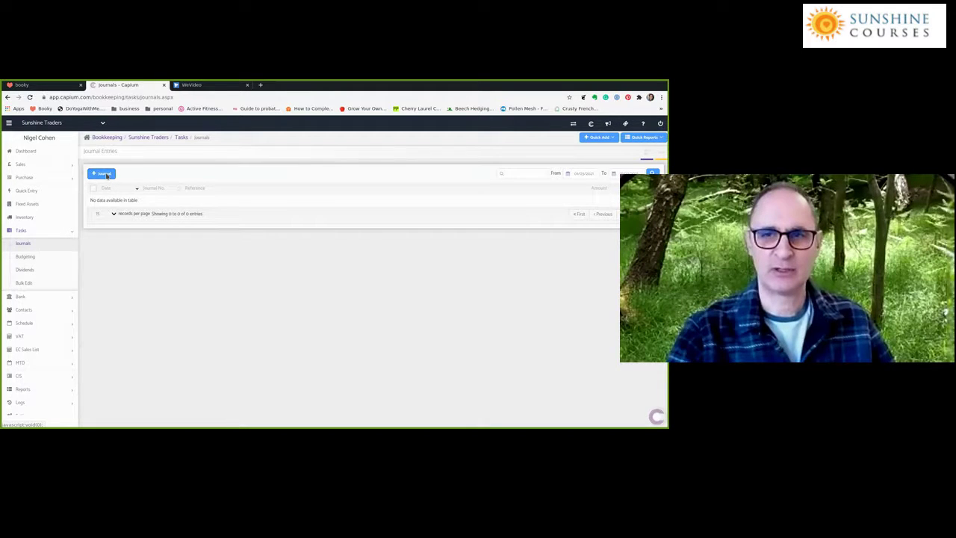
# - Start a new journal with first-line account 4646 - Gift Aid (Debtor)
pyautogui.click(106, 175)
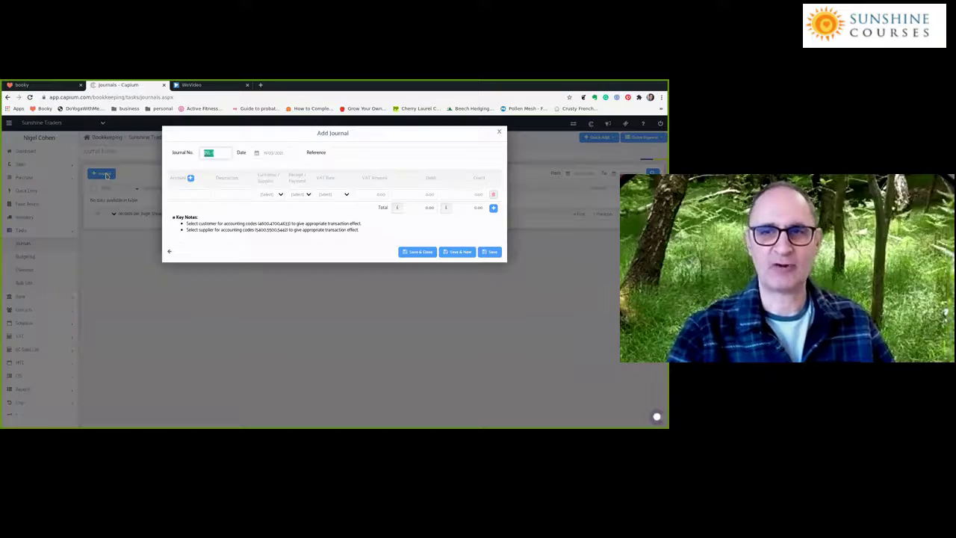
pyautogui.click(207, 195)
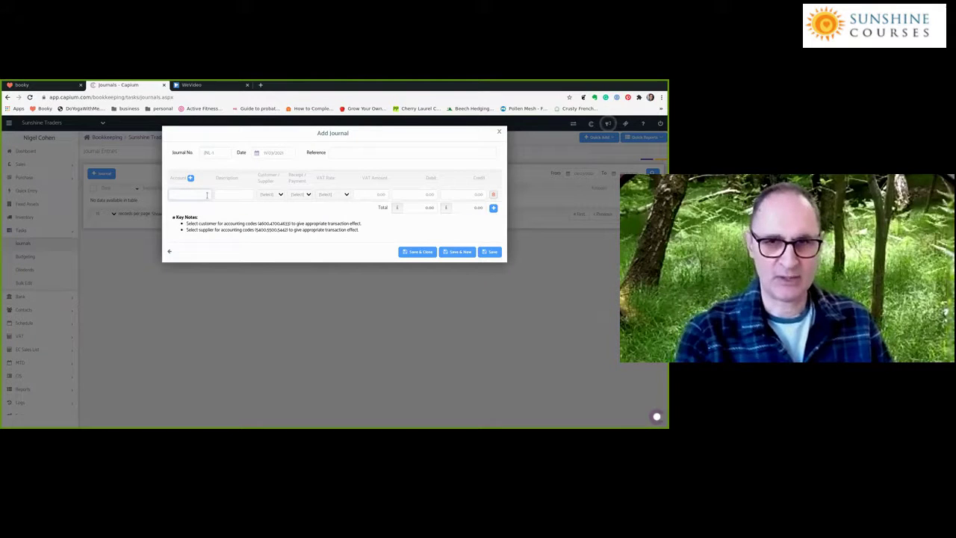
pyautogui.write('Gif')
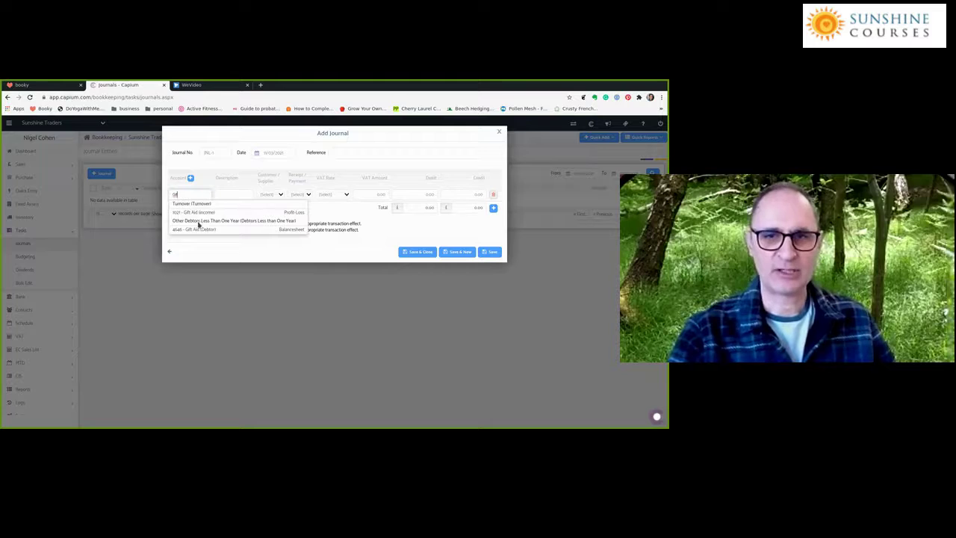
pyautogui.click(194, 229)
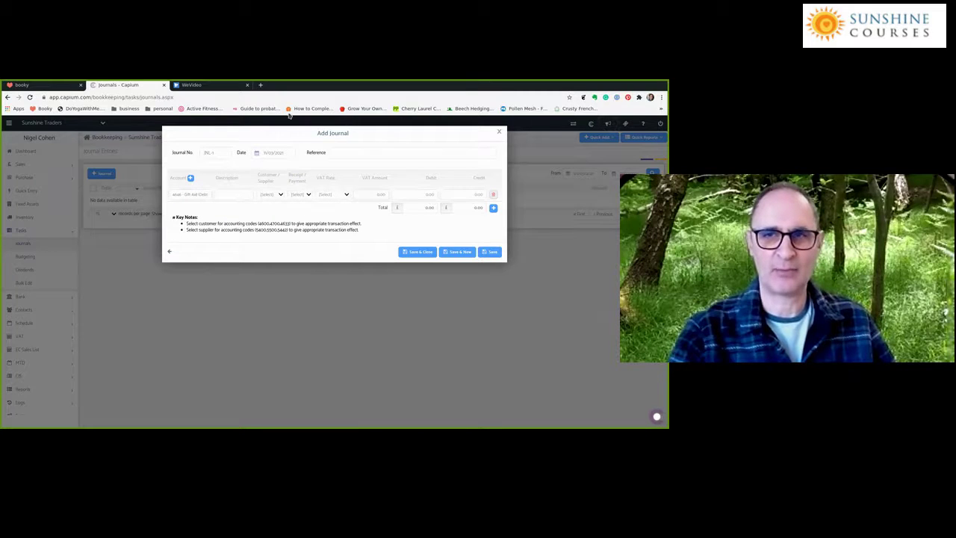
# - Set reference '210314 Gift Aid on Donation' and line description 'Gift Aid on Donation from ABC'
pyautogui.click(347, 152)
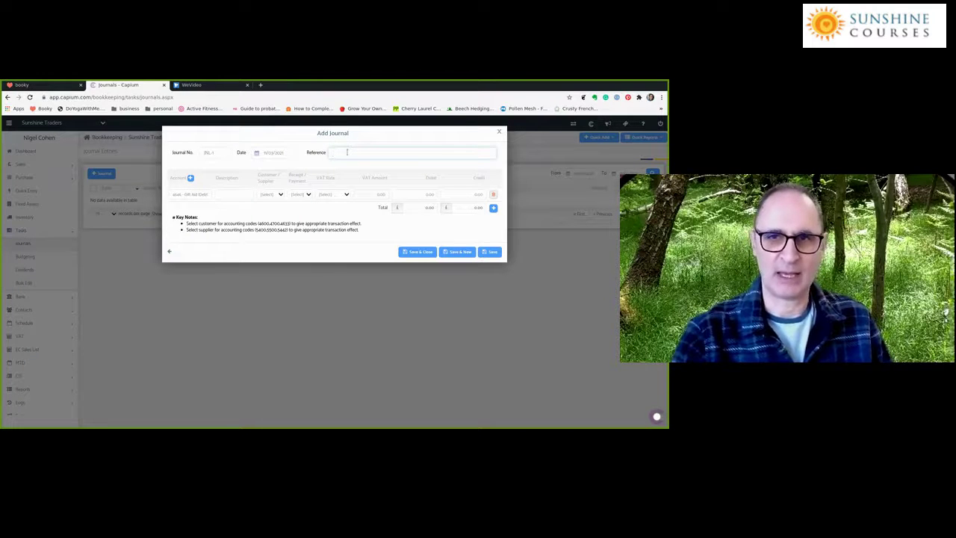
pyautogui.write('210314 ')
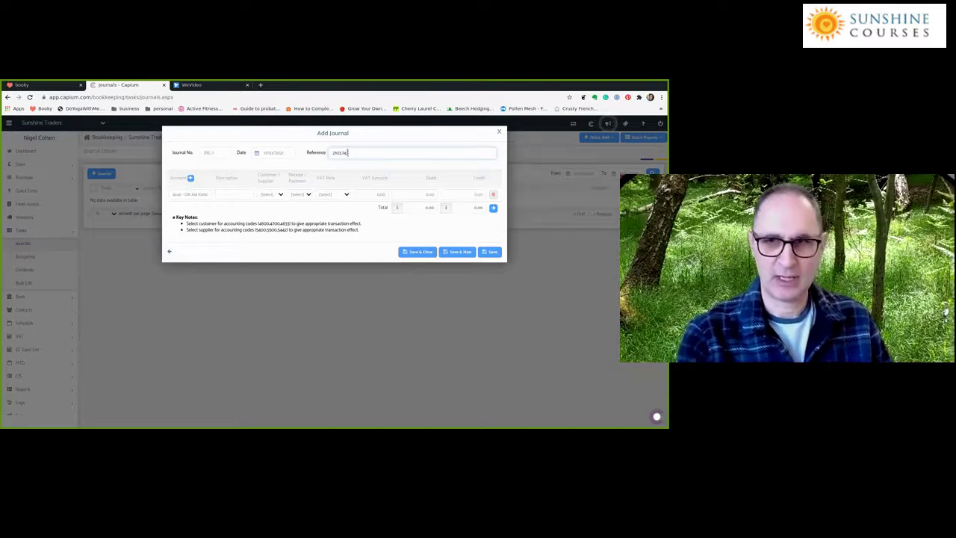
pyautogui.write('Gift Ai')
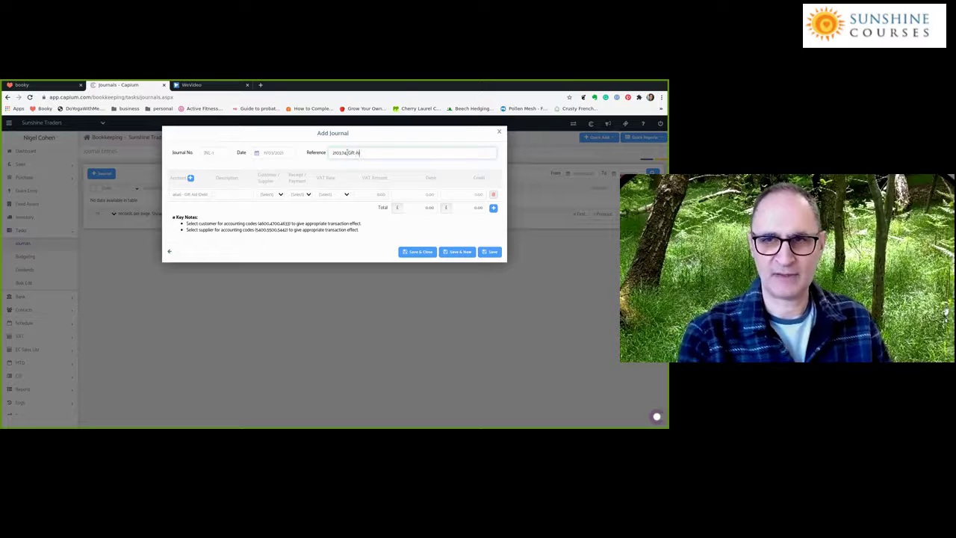
pyautogui.write('d on Donation')
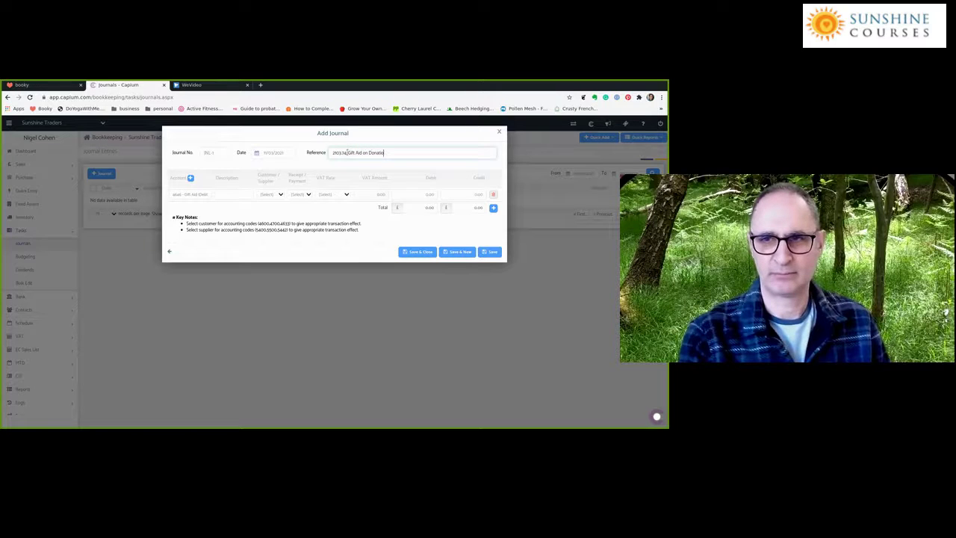
pyautogui.click(225, 195)
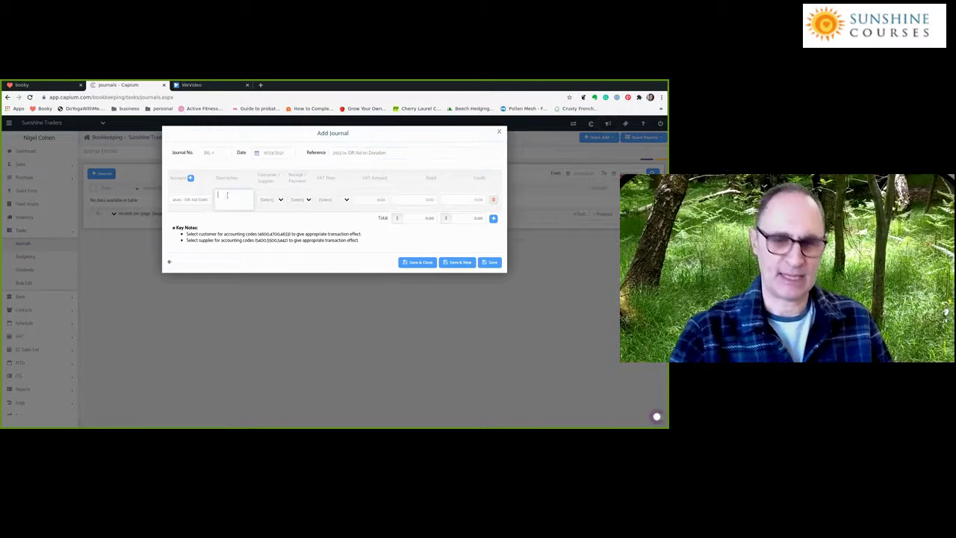
pyautogui.write('Gift Aid on Donation from ABC')
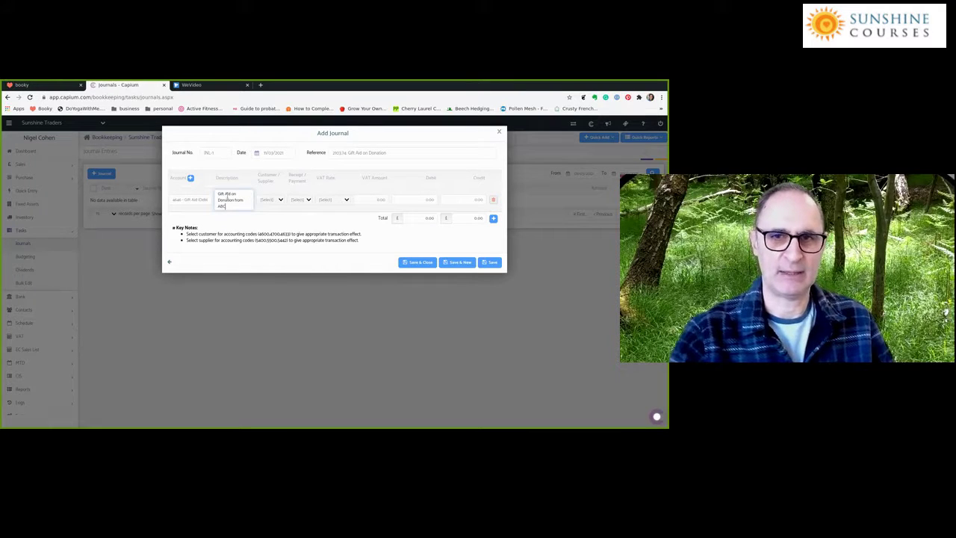
pyautogui.hotkey('ctrl', 'a')
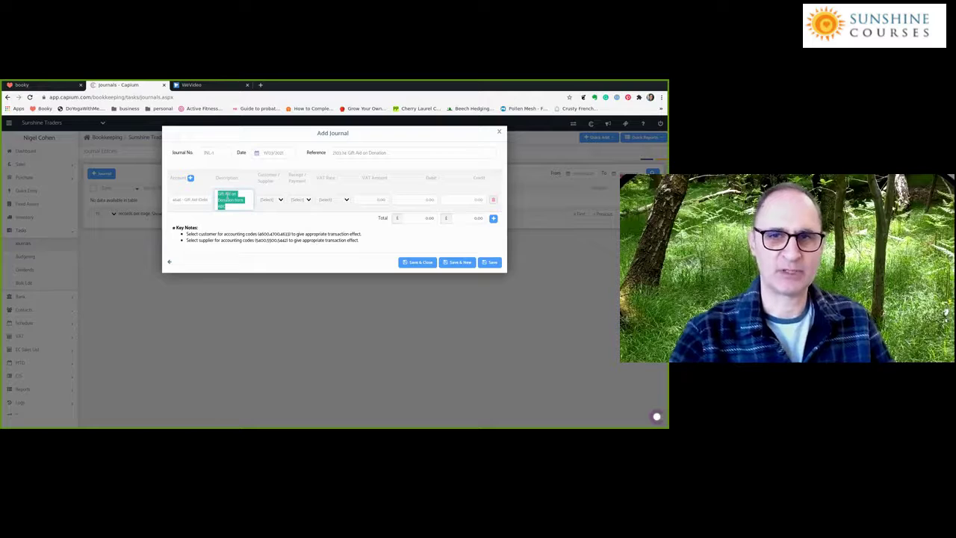
pyautogui.click(194, 198)
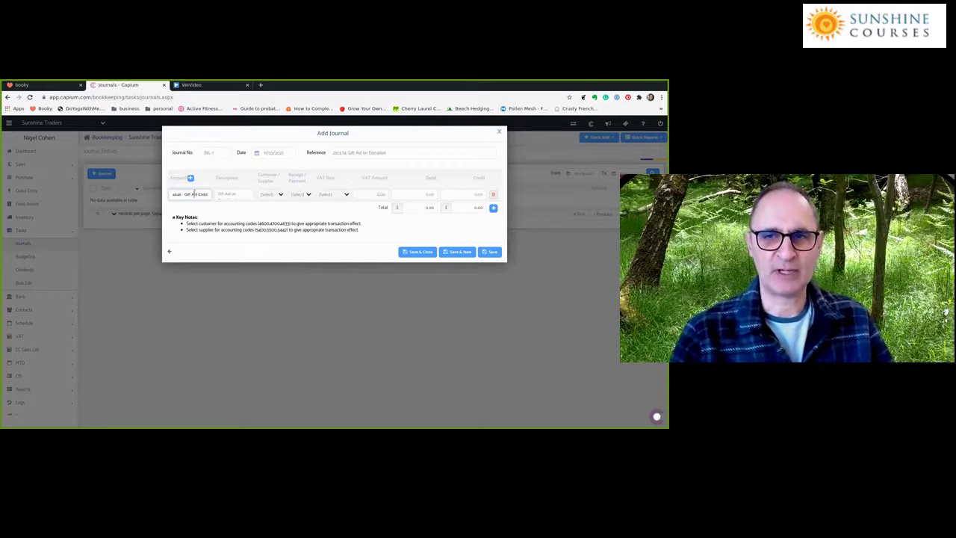
# - Debit 250.00 on the first line and add a blank second line
pyautogui.click(421, 195)
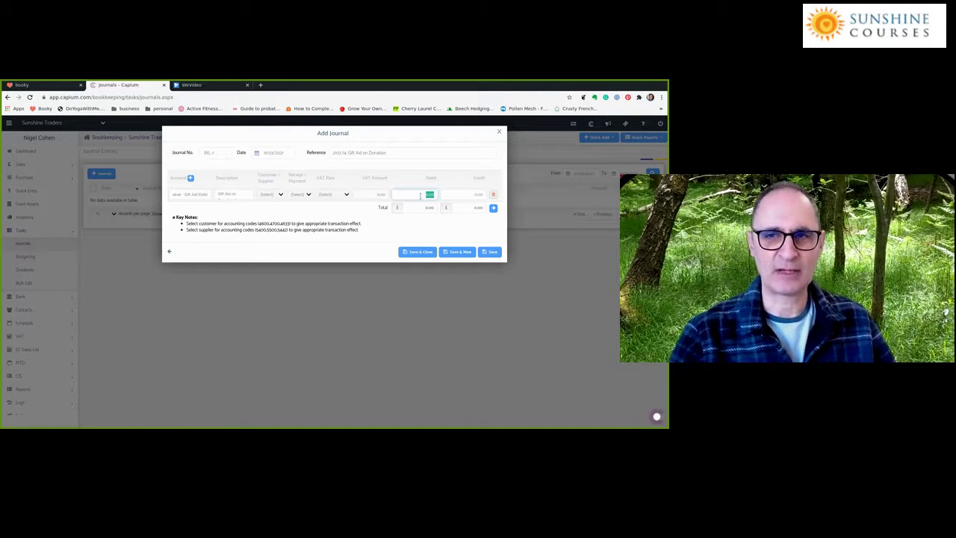
pyautogui.write('20')
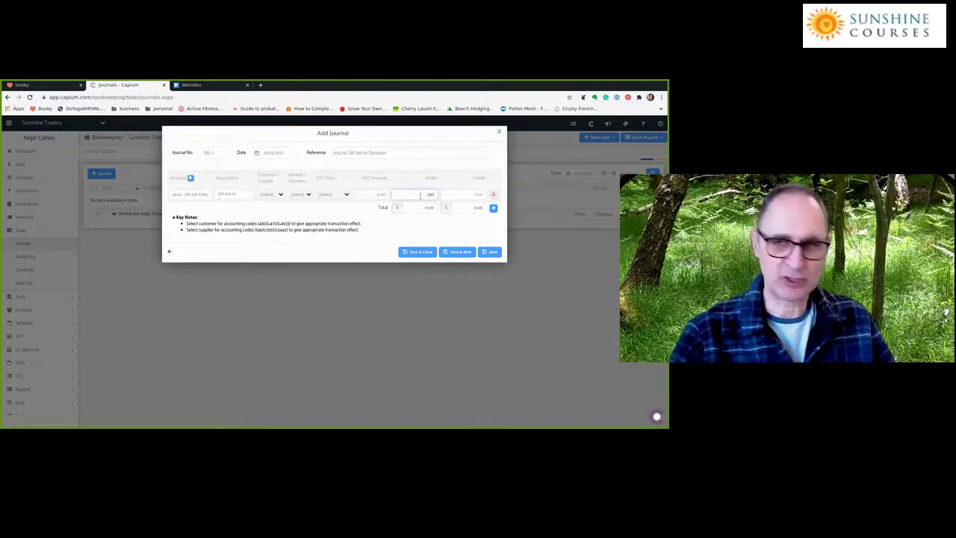
pyautogui.press('Tab')
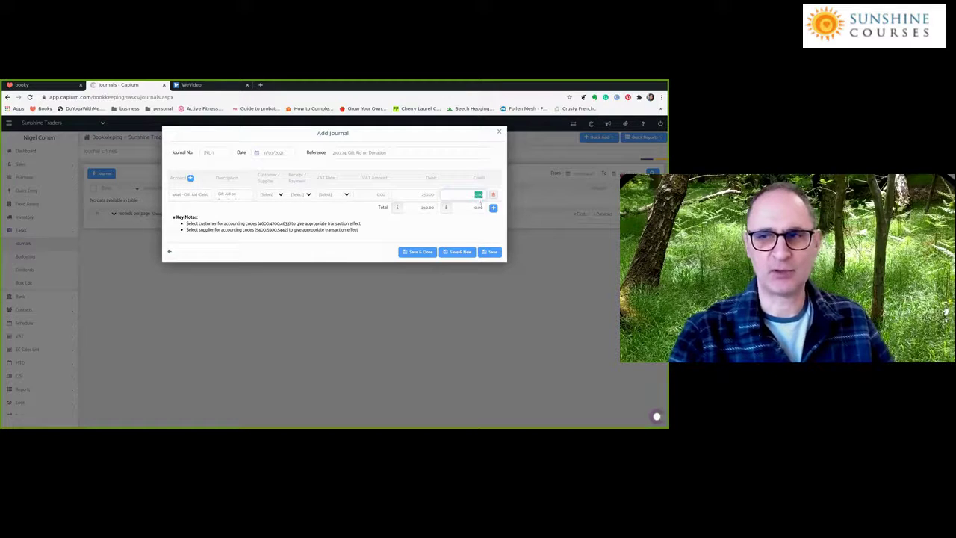
pyautogui.click(493, 207)
pyautogui.click(193, 208)
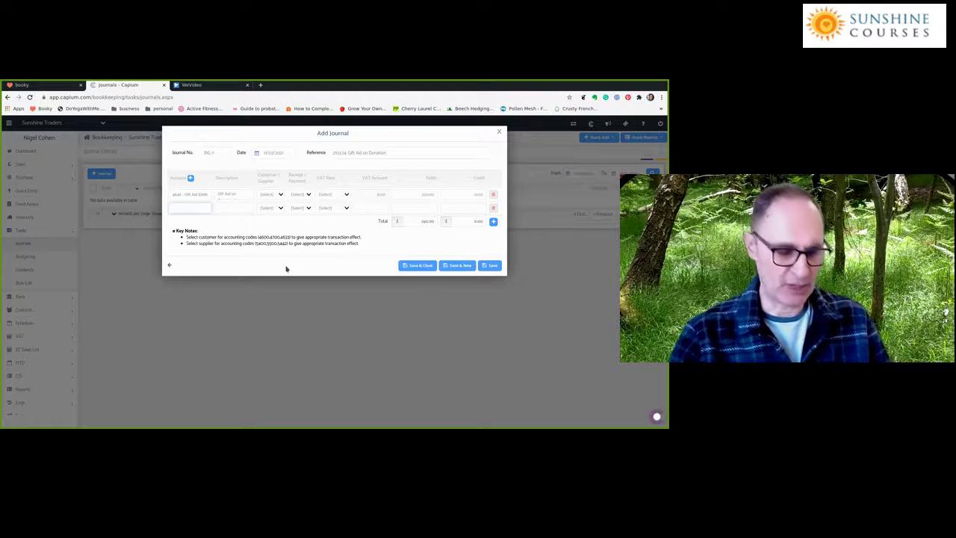
# - Credit 250.00 to 1021 - Gift Aid (Income) on line two, then save and close the journal
pyautogui.write('46')
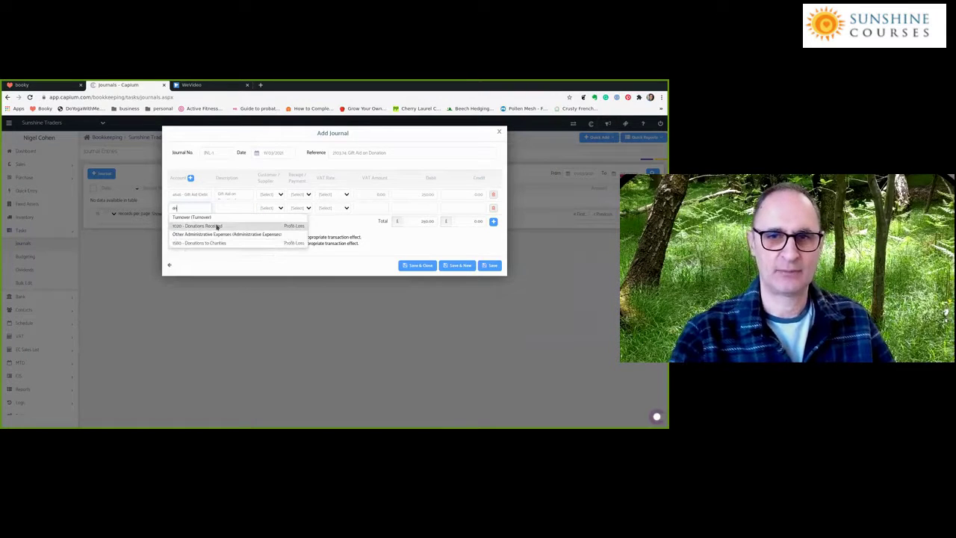
pyautogui.click(216, 226)
pyautogui.click(196, 207)
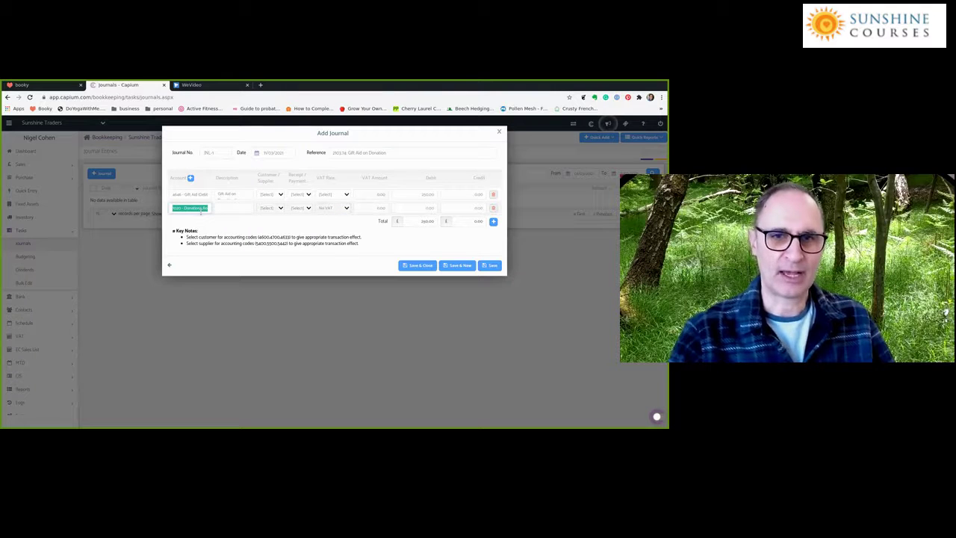
pyautogui.write('Gift')
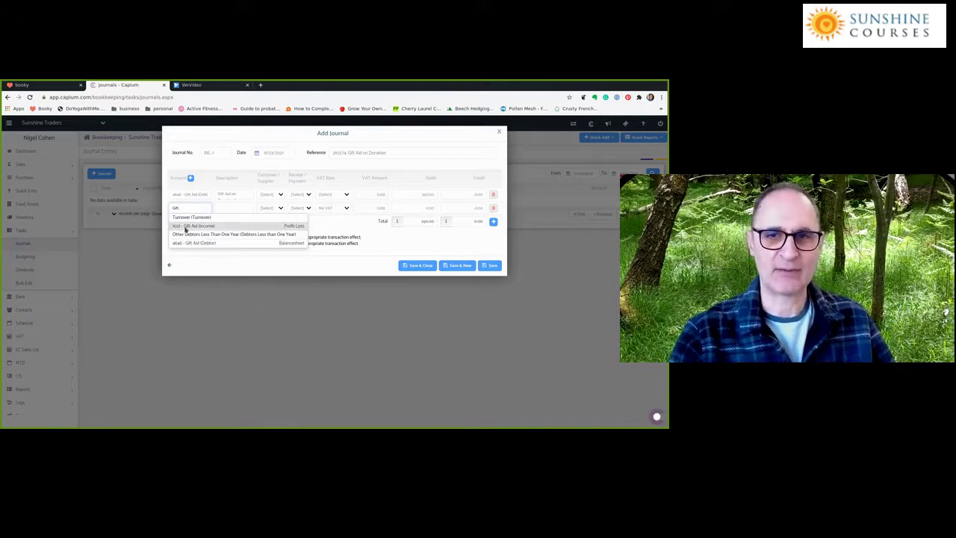
pyautogui.click(187, 229)
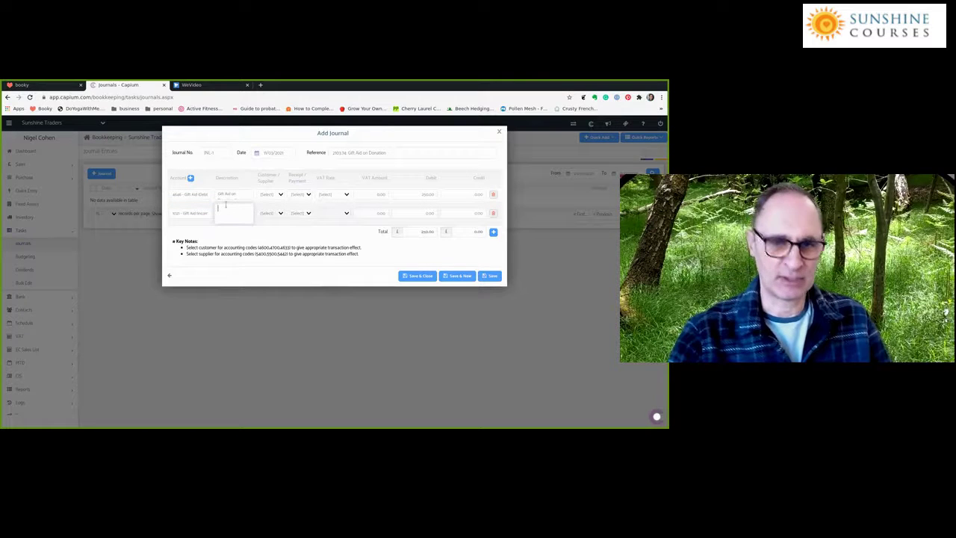
pyautogui.click(459, 214)
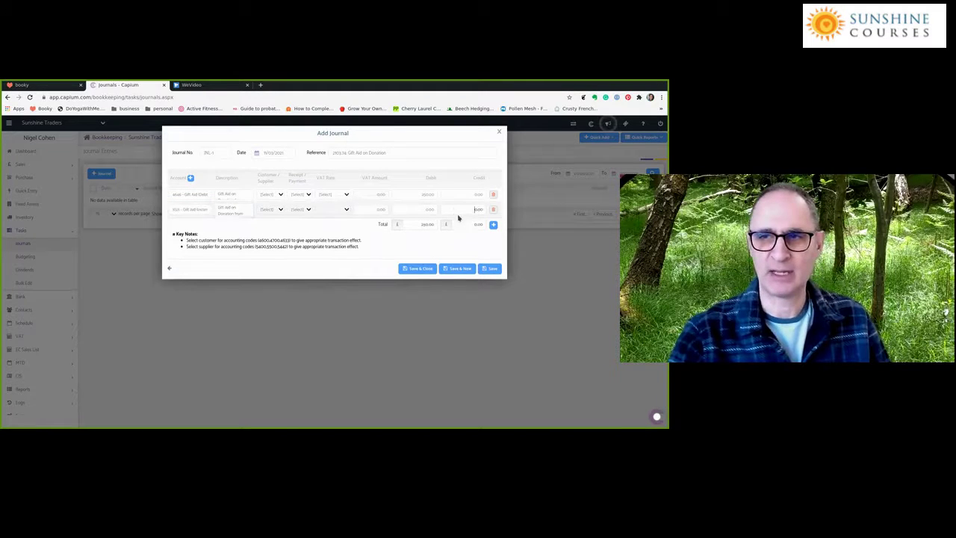
pyautogui.click(466, 207)
pyautogui.write('250')
pyautogui.click(493, 222)
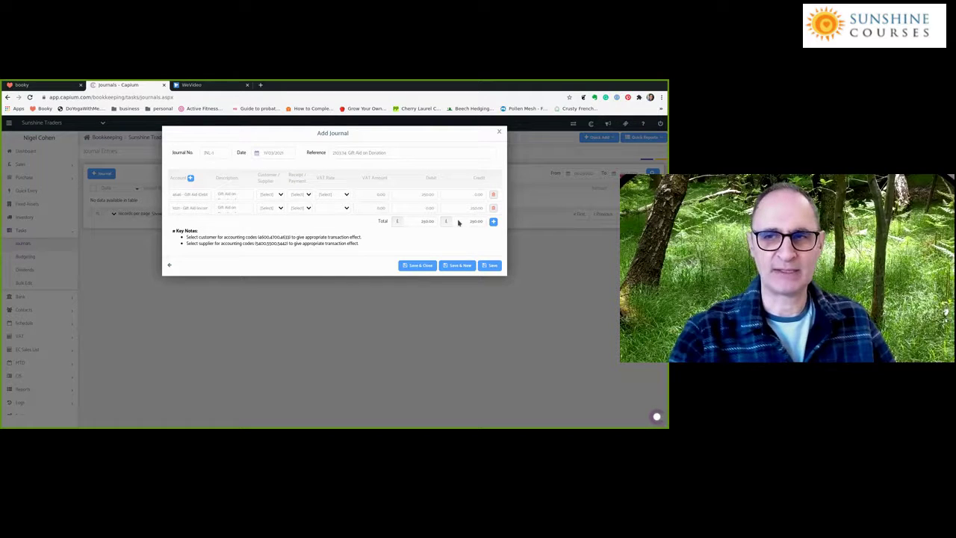
pyautogui.click(425, 267)
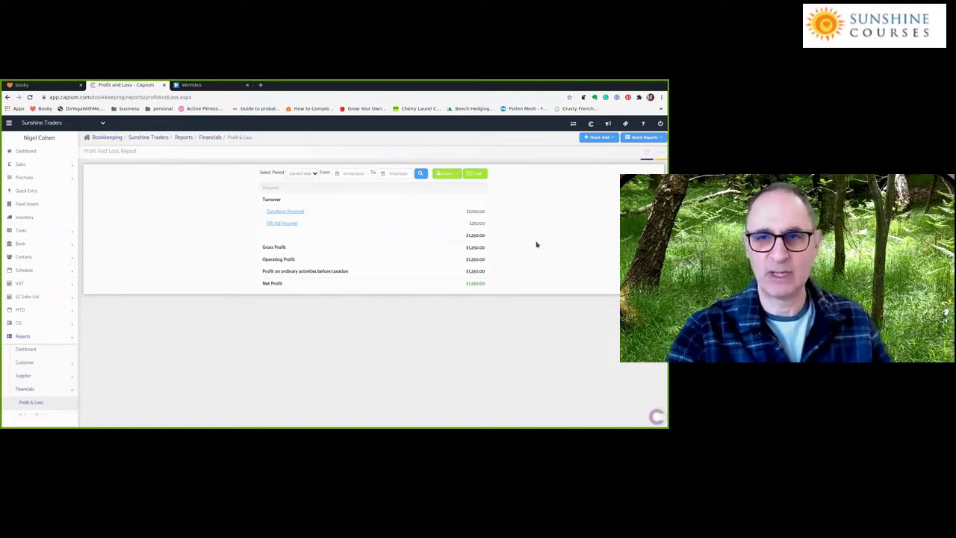
# - Open the Balance Sheet and compare £1,250 Net Assets against £1,250 Owner's Equity
pyautogui.click(644, 137)
pyautogui.click(639, 158)
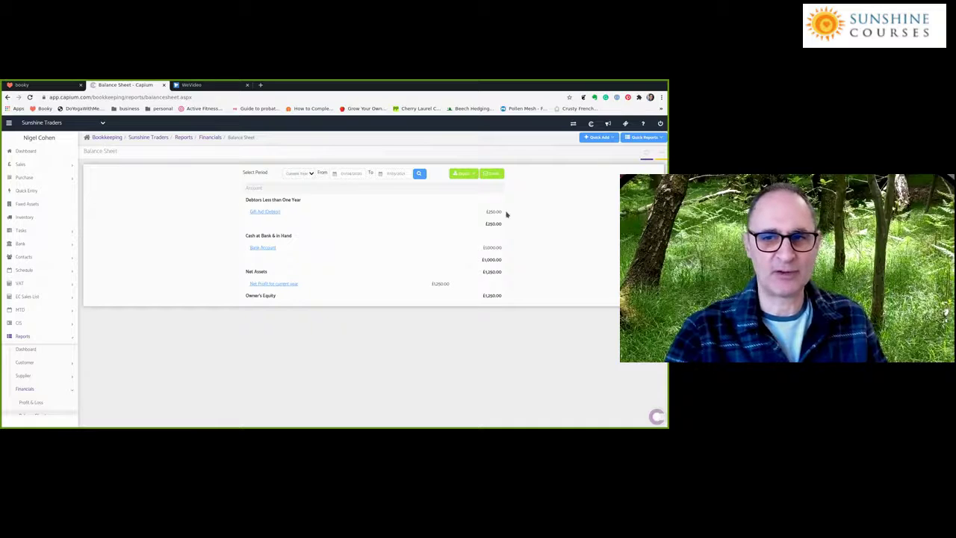
pyautogui.doubleClick(492, 272)
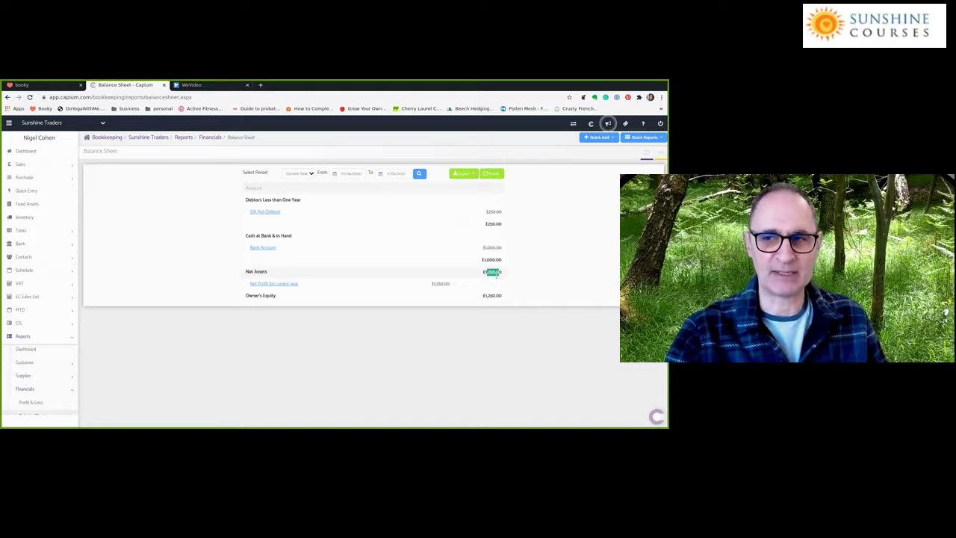
pyautogui.doubleClick(491, 295)
pyautogui.click(544, 285)
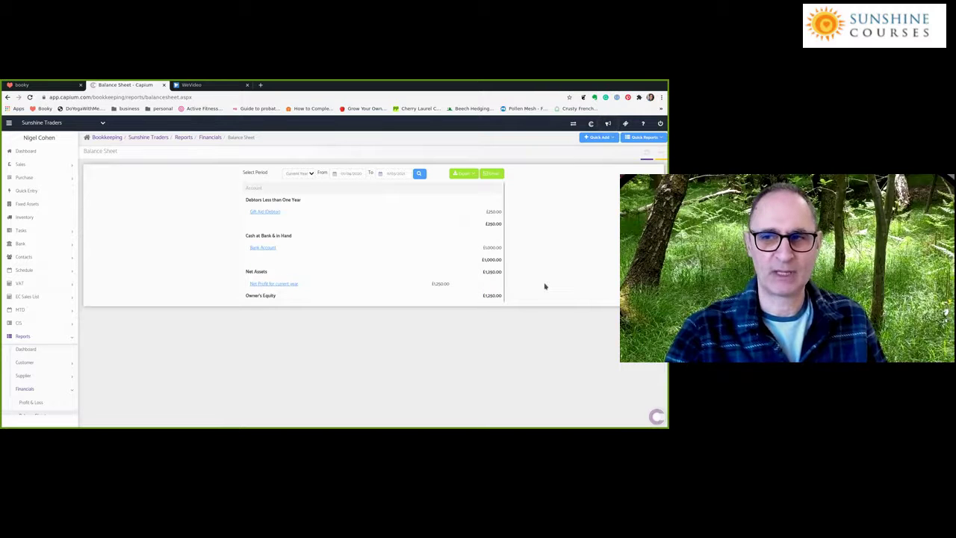